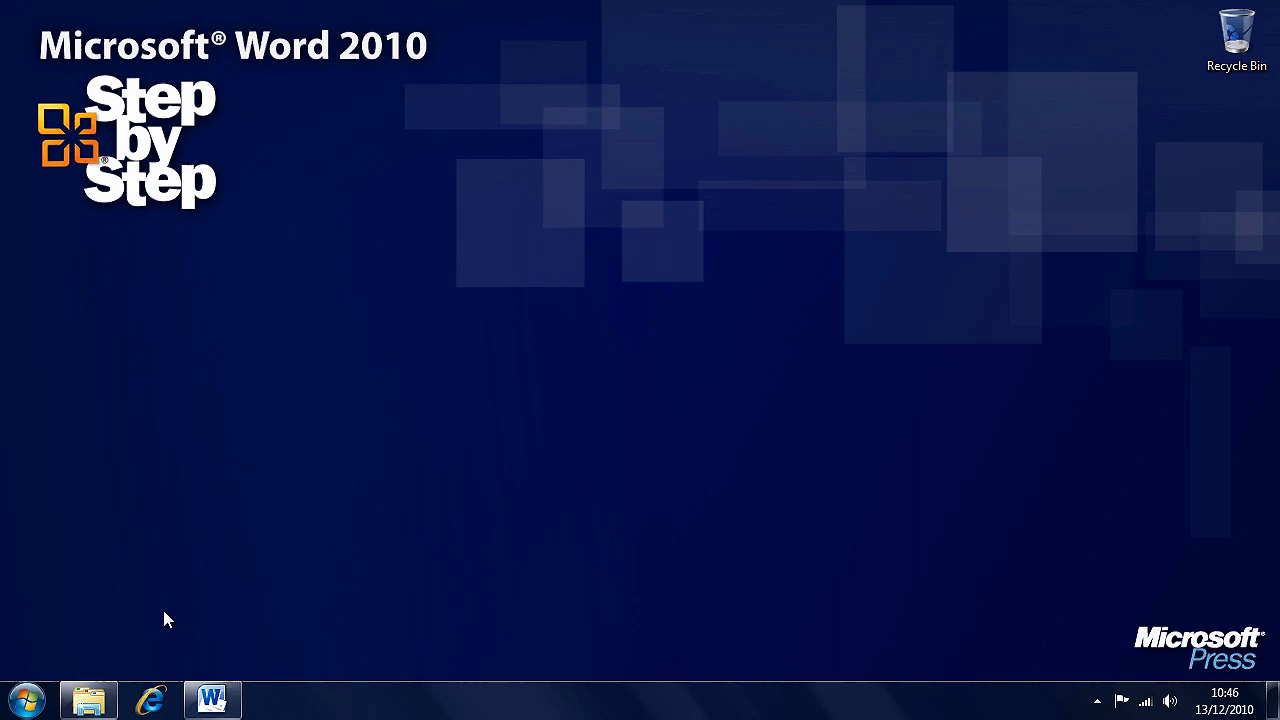
- Open a file browser from the taskbar to reach the Chapter14 folder
{"action": "left_click", "coordinate": [89, 700]}
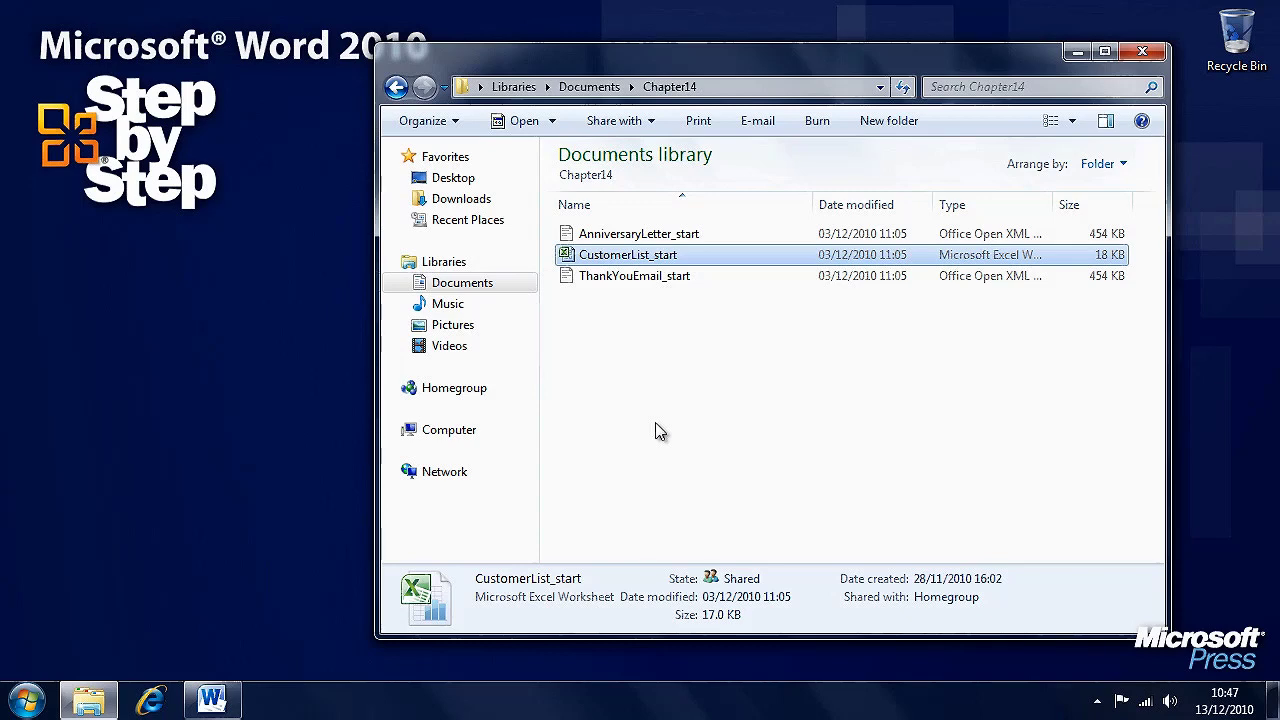
- Open CustomerList_start in Excel and review its five customer rows and field-name header
{"action": "double_click", "coordinate": [652, 258]}
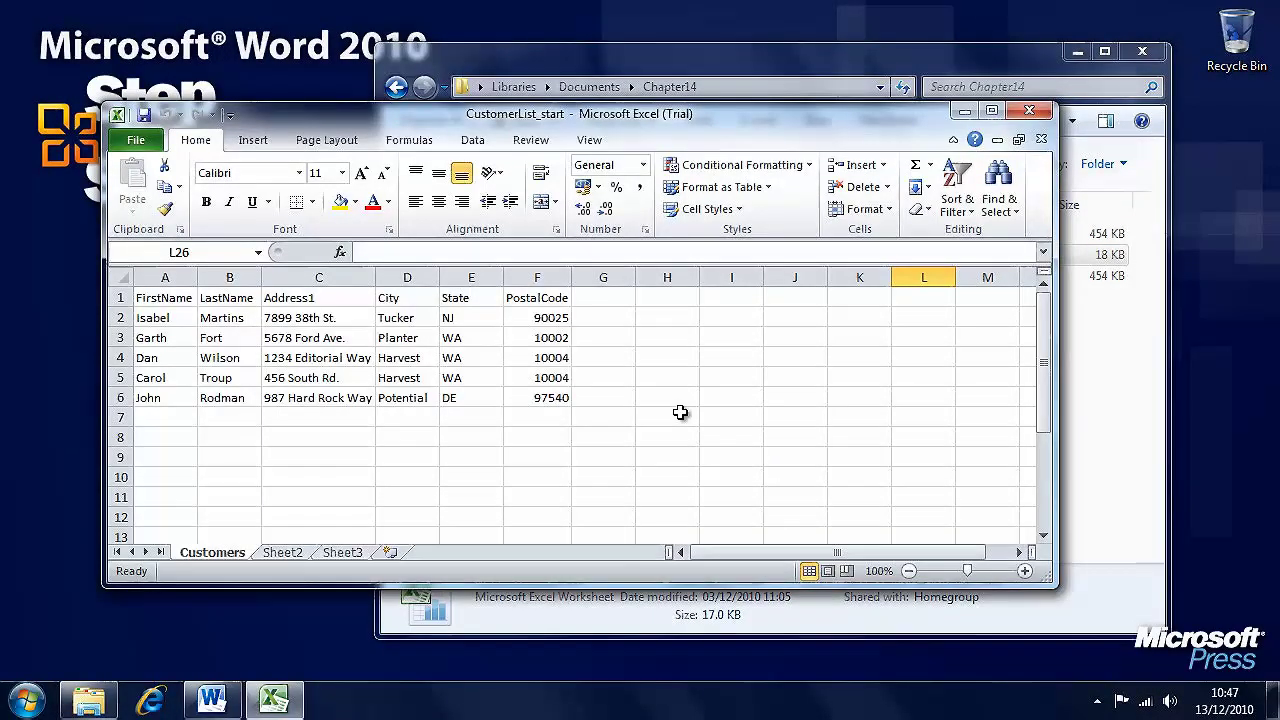
{"action": "left_click_drag", "start_coordinate": [178, 322], "coordinate": [530, 399]}
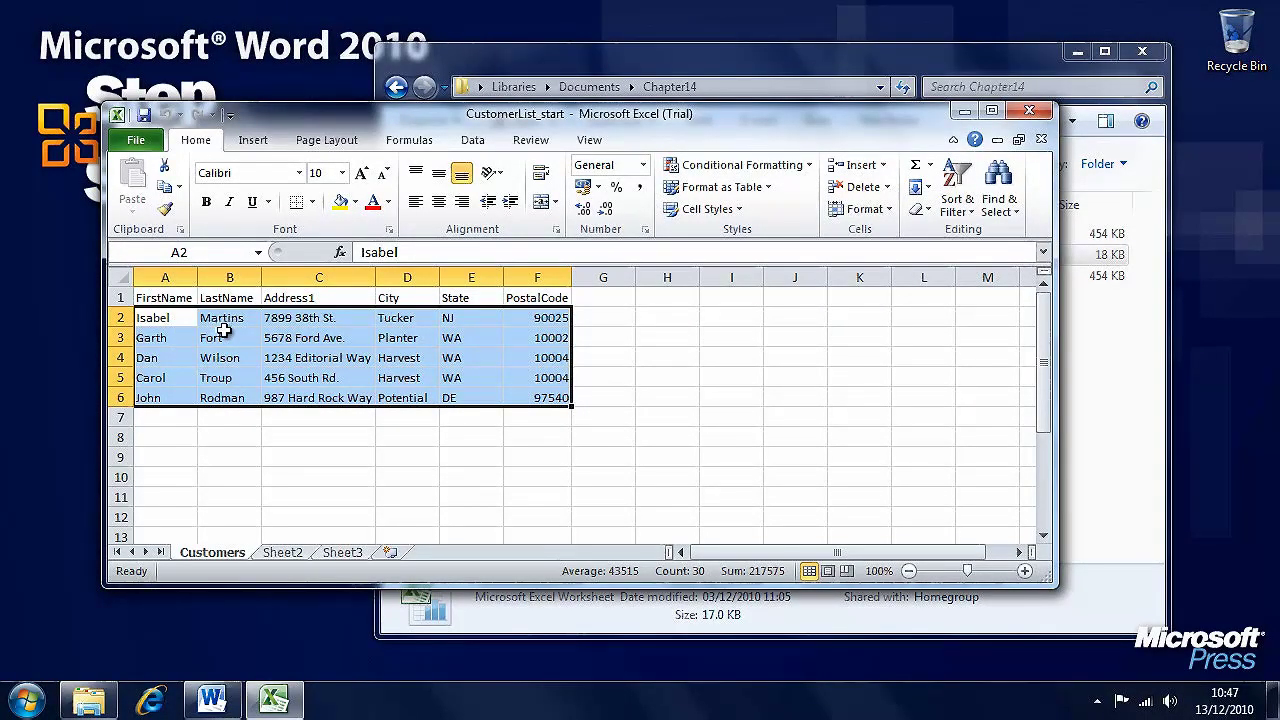
{"action": "left_click", "coordinate": [120, 297]}
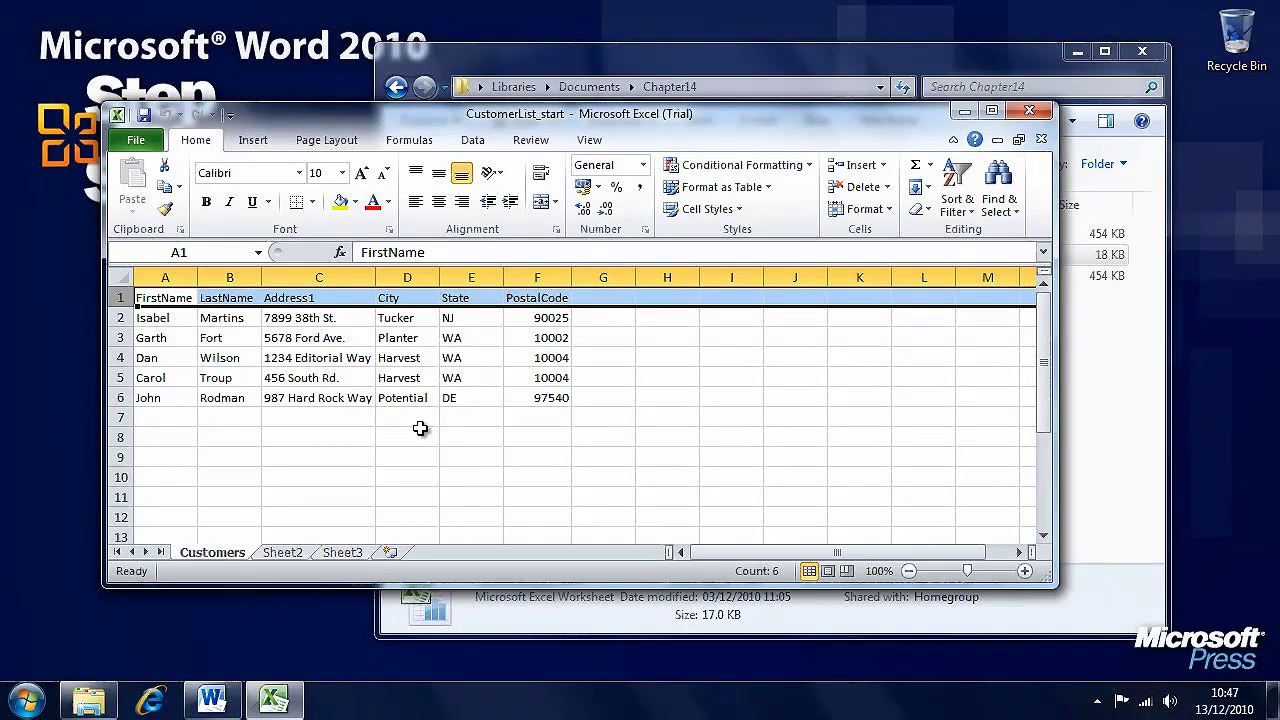
{"action": "left_click_drag", "start_coordinate": [168, 418], "coordinate": [540, 496]}
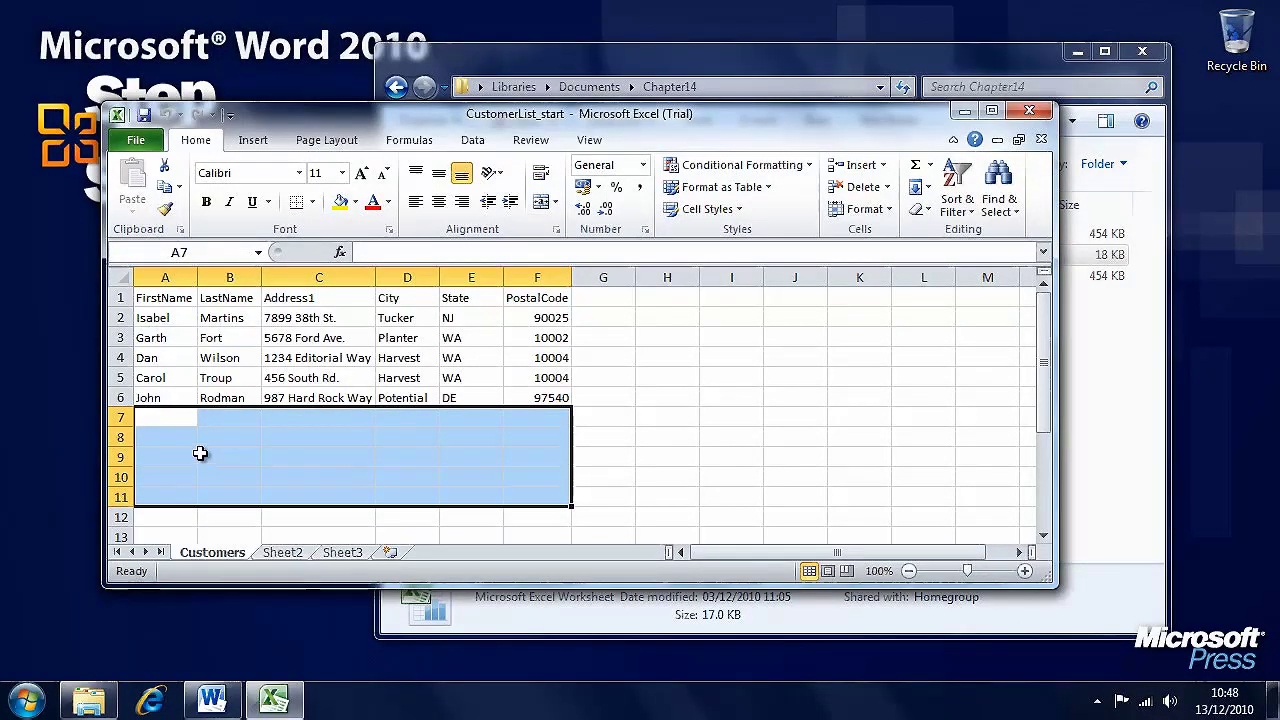
{"action": "left_click", "coordinate": [180, 298]}
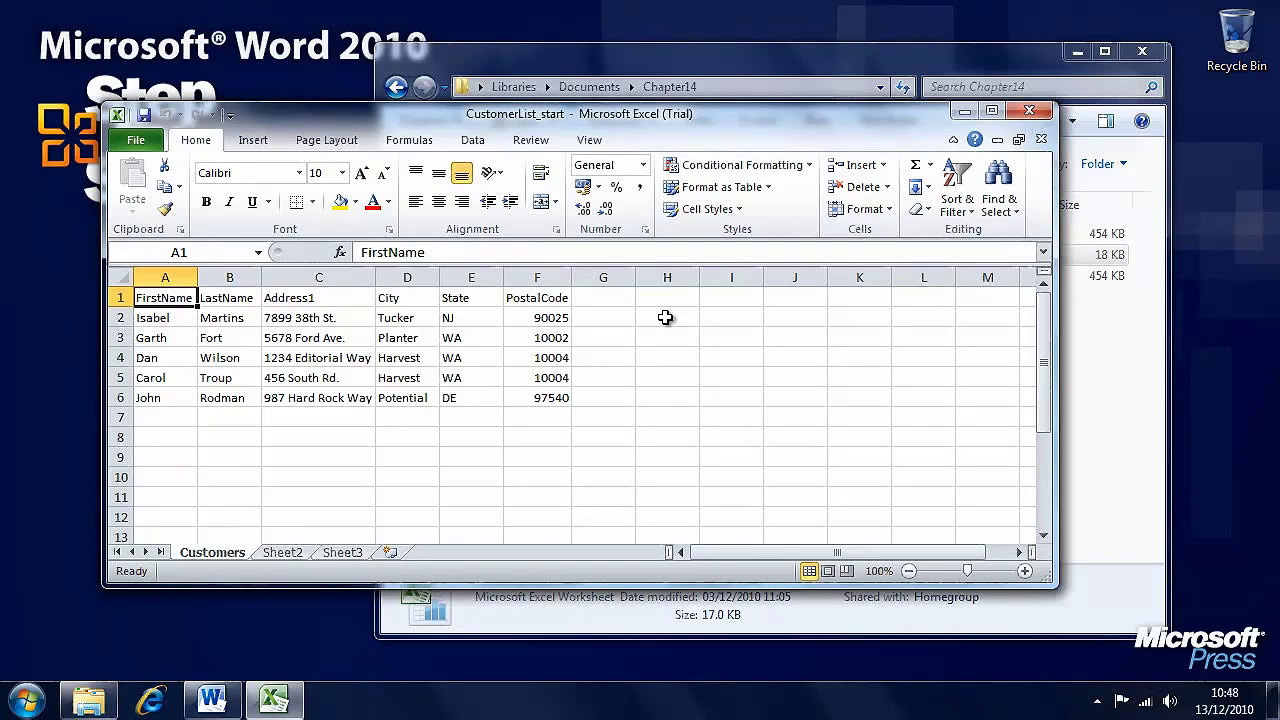
- Close the customer workbook and bring the AnniversaryLetter_start window to the front
{"action": "left_click", "coordinate": [1029, 110]}
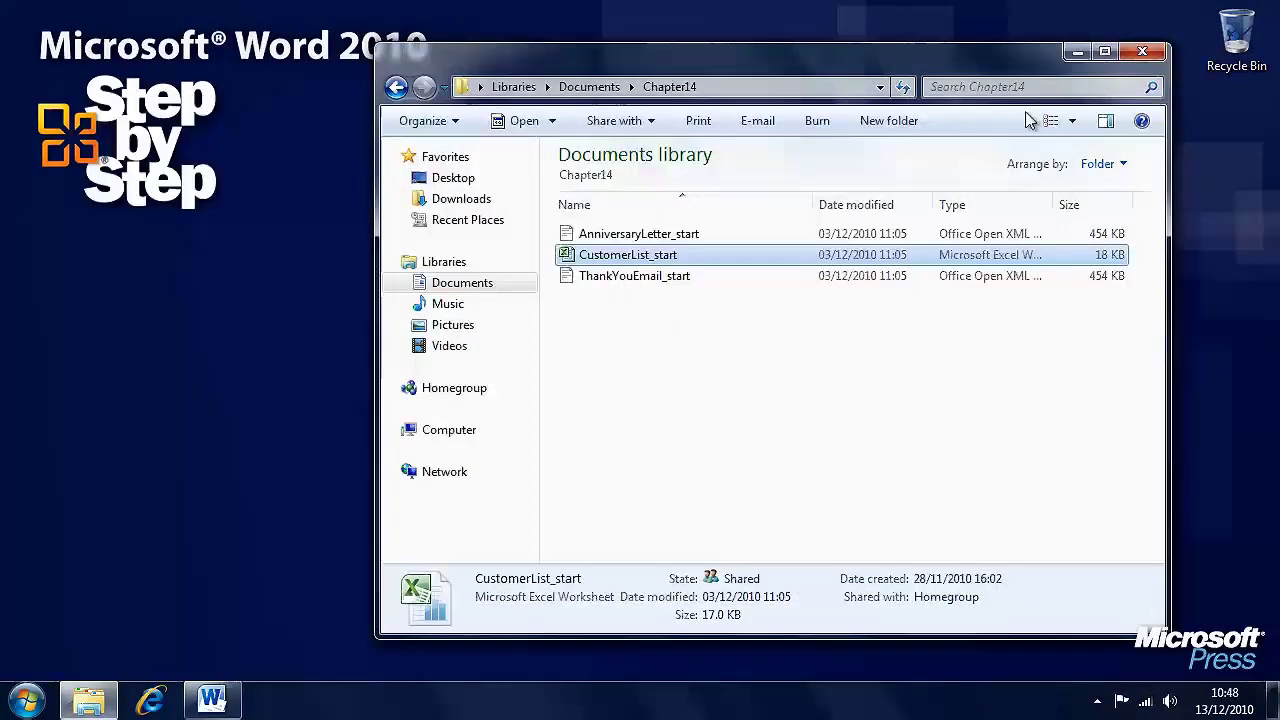
{"action": "left_click", "coordinate": [697, 234]}
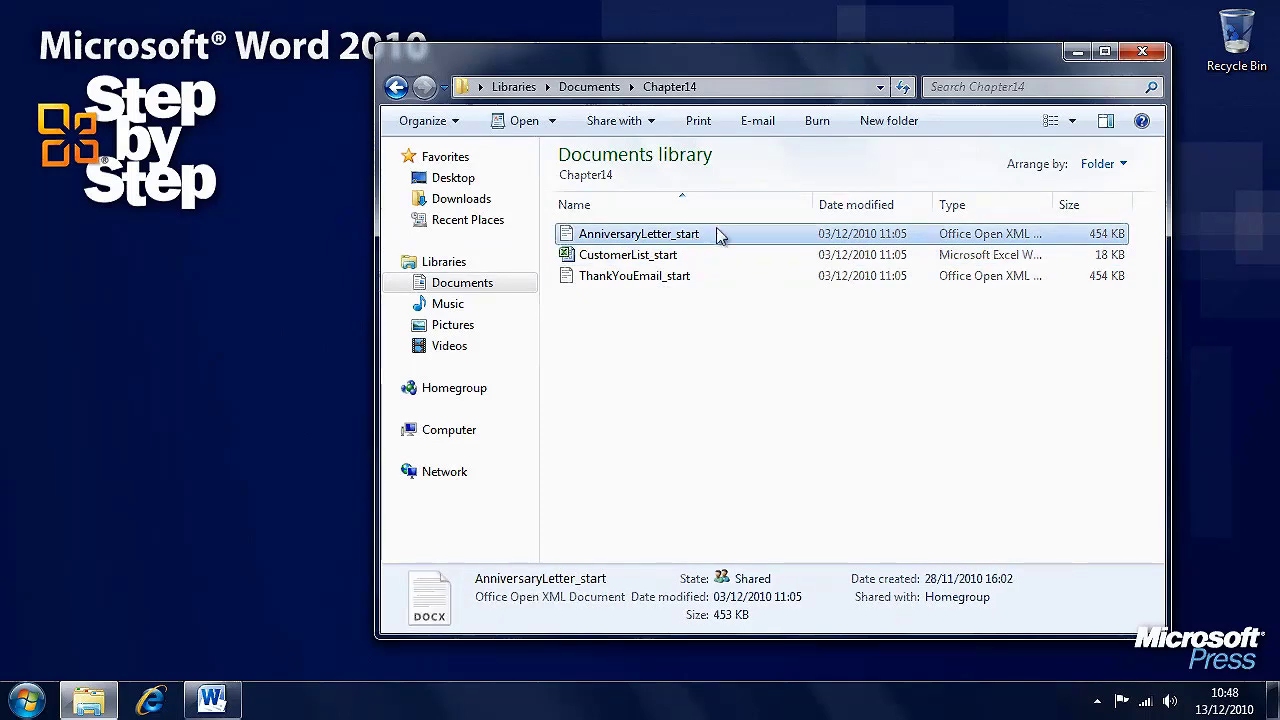
{"action": "left_click", "coordinate": [1077, 51]}
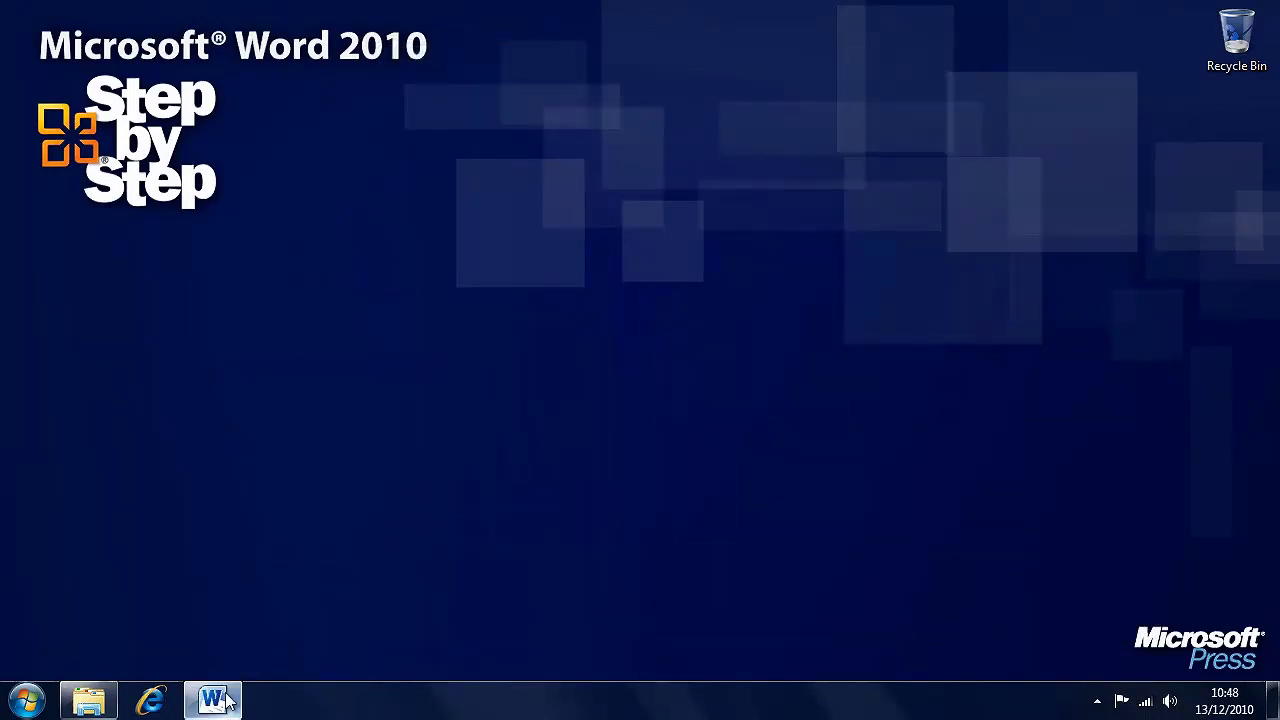
{"action": "left_click", "coordinate": [211, 699]}
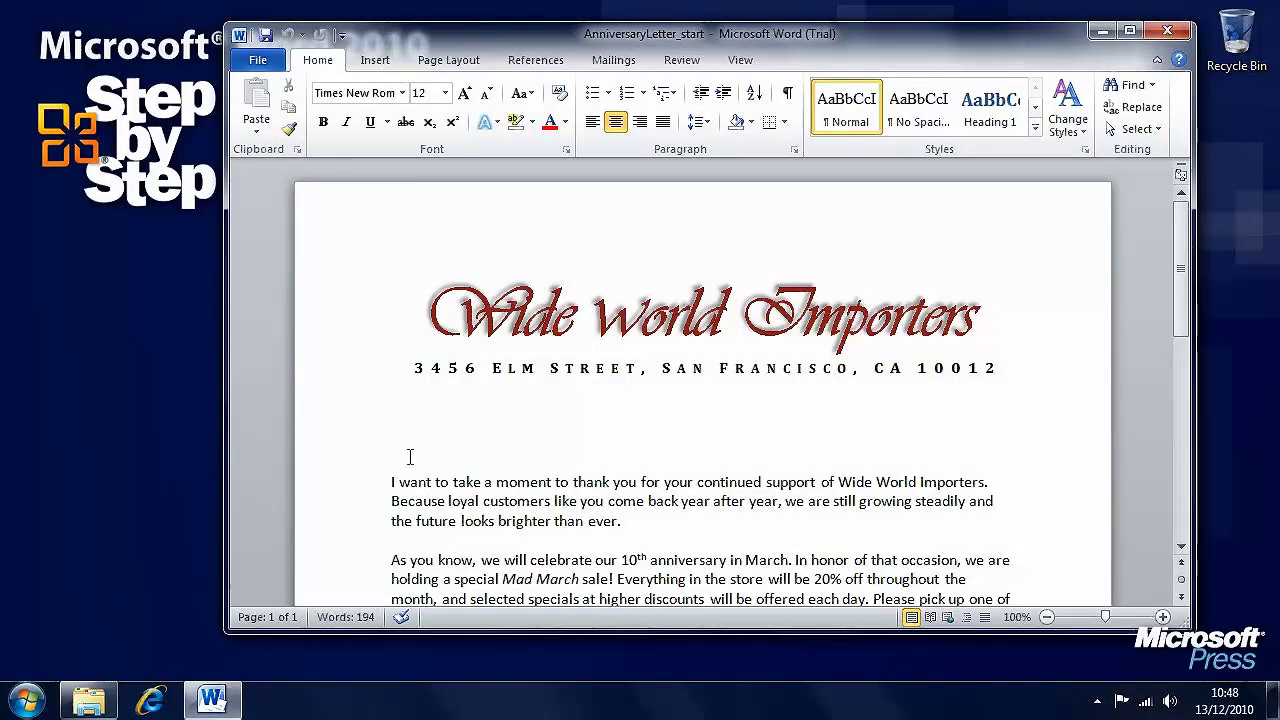
- Place the cursor at the letter body and show the Start Mail Merge choices on Mailings
{"action": "left_click", "coordinate": [387, 482]}
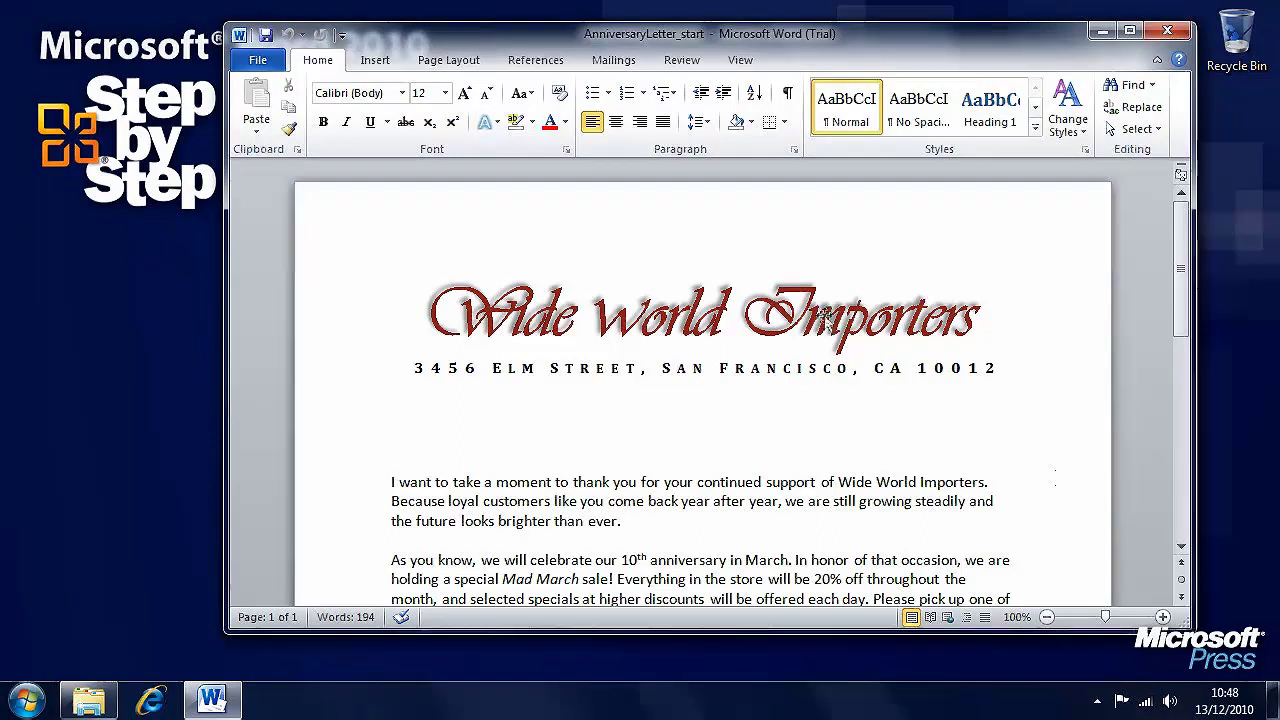
{"action": "left_click", "coordinate": [612, 62]}
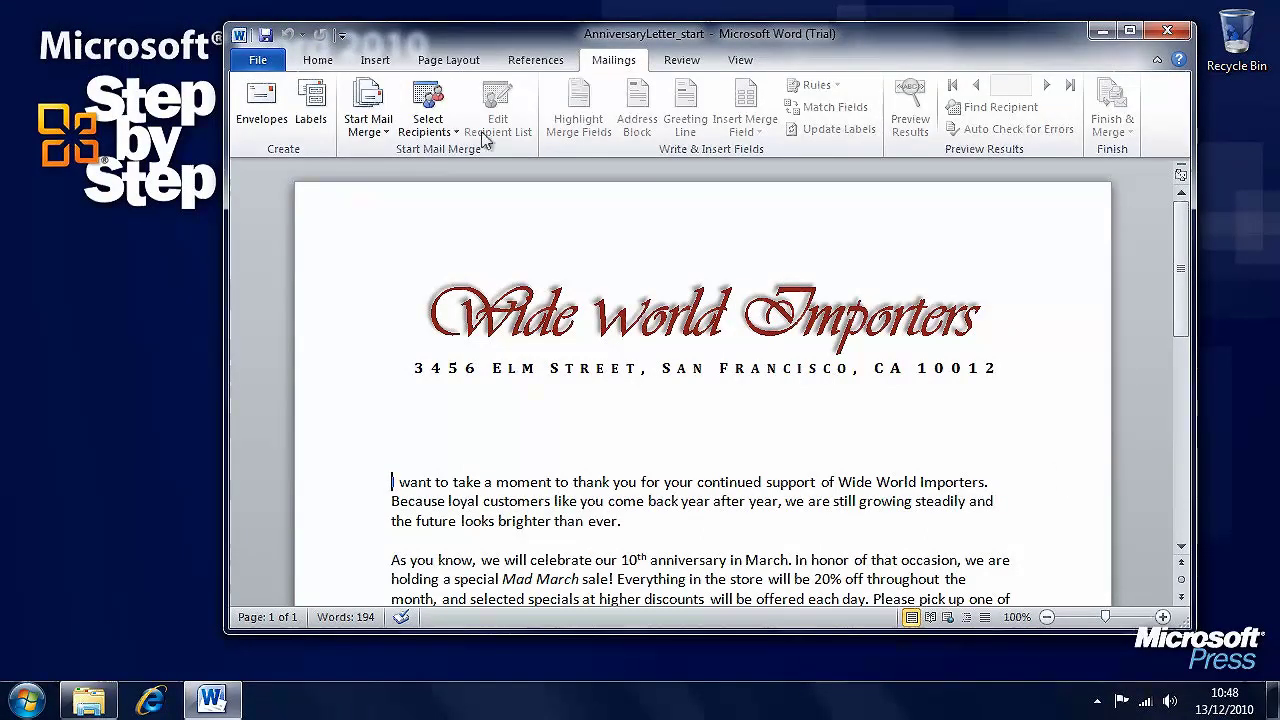
{"action": "left_click", "coordinate": [368, 130]}
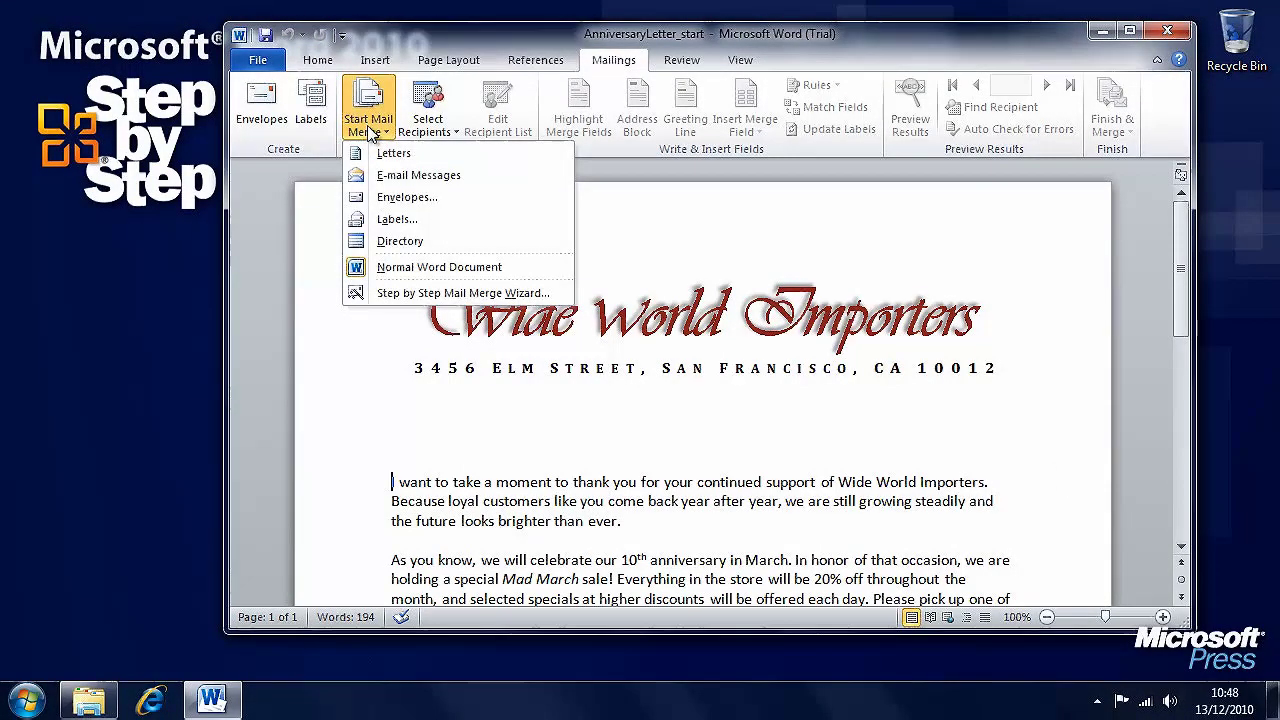
- Launch the Step by Step Mail Merge Wizard using the current document, advancing to Select recipients
{"action": "left_click", "coordinate": [545, 298]}
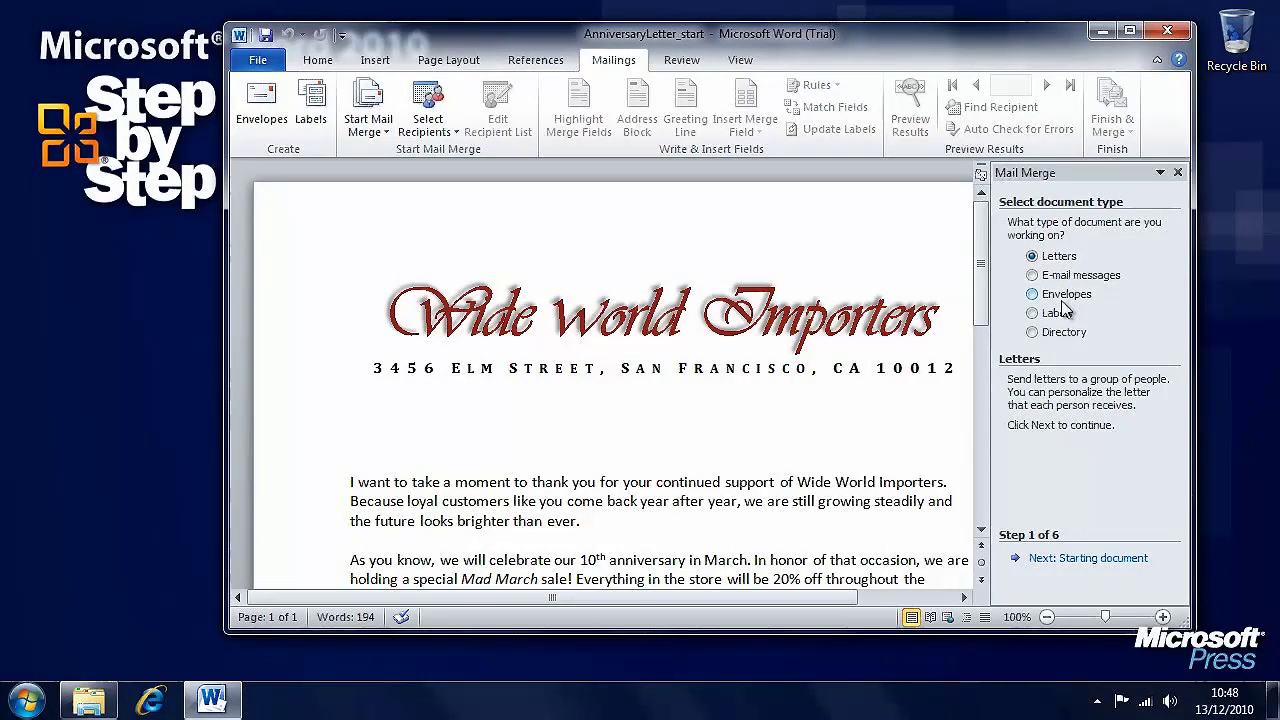
{"action": "left_click", "coordinate": [1073, 562]}
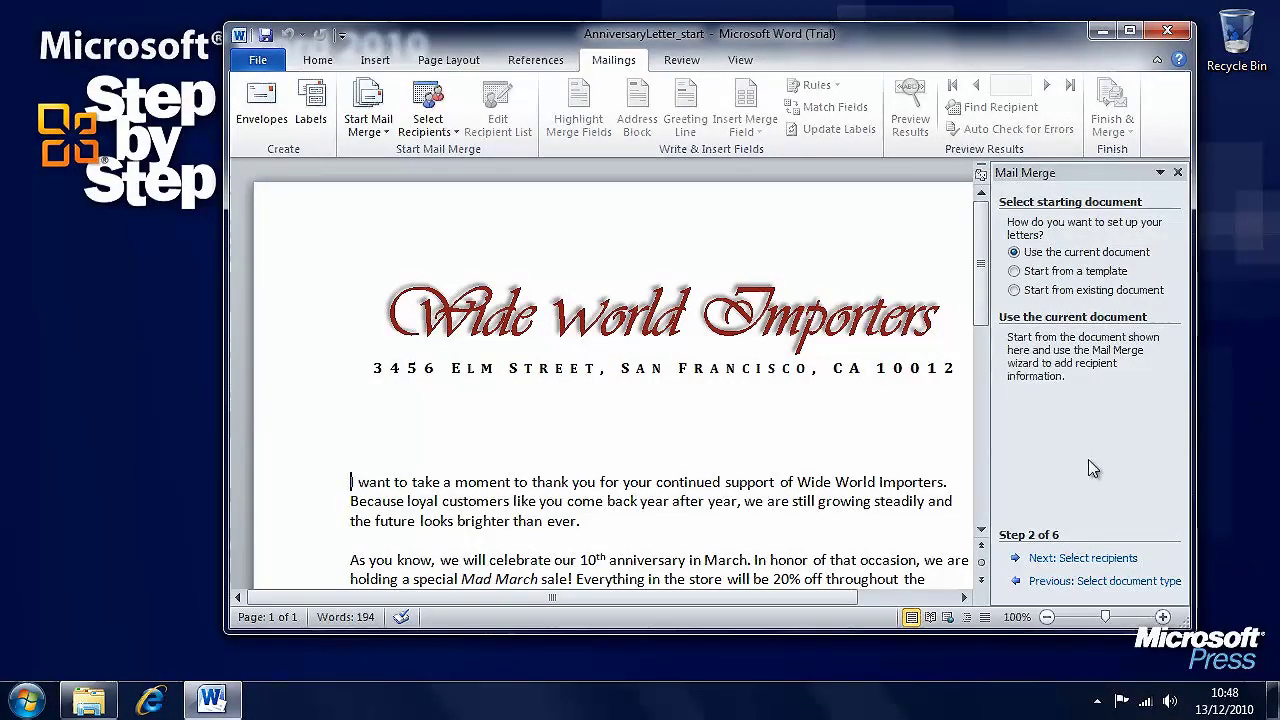
{"action": "left_click", "coordinate": [1015, 290]}
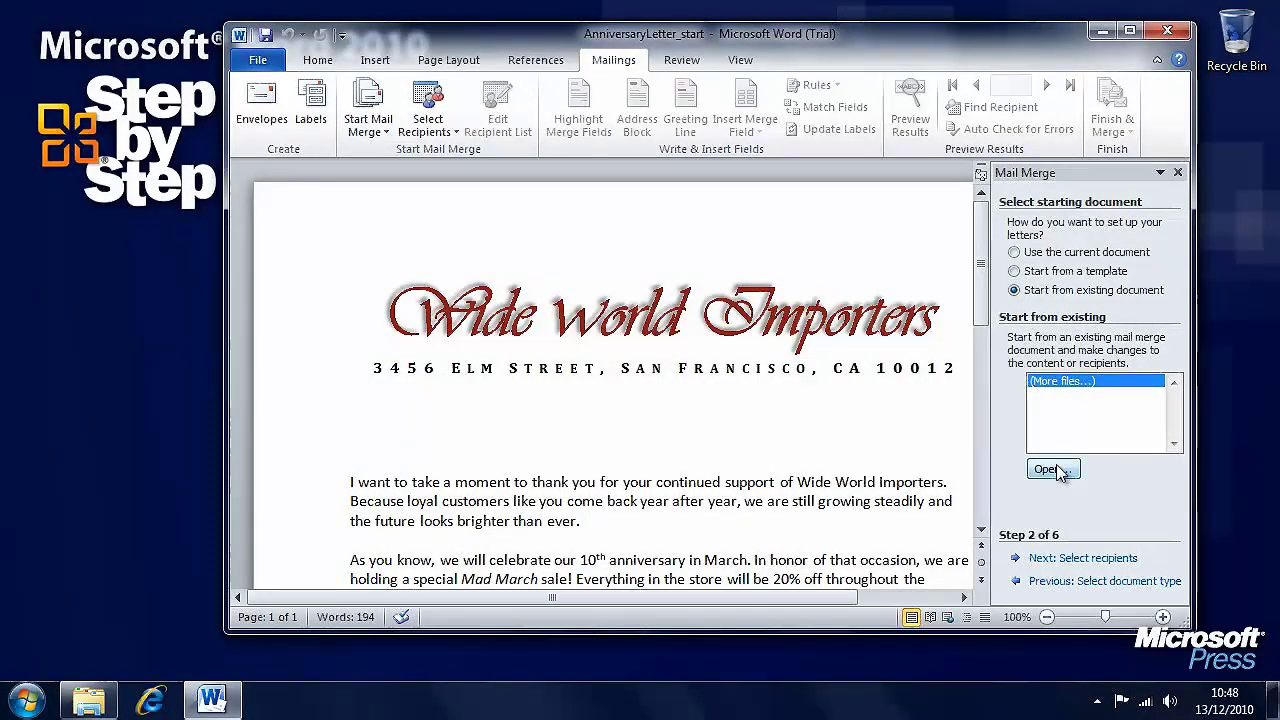
{"action": "left_click", "coordinate": [1014, 252]}
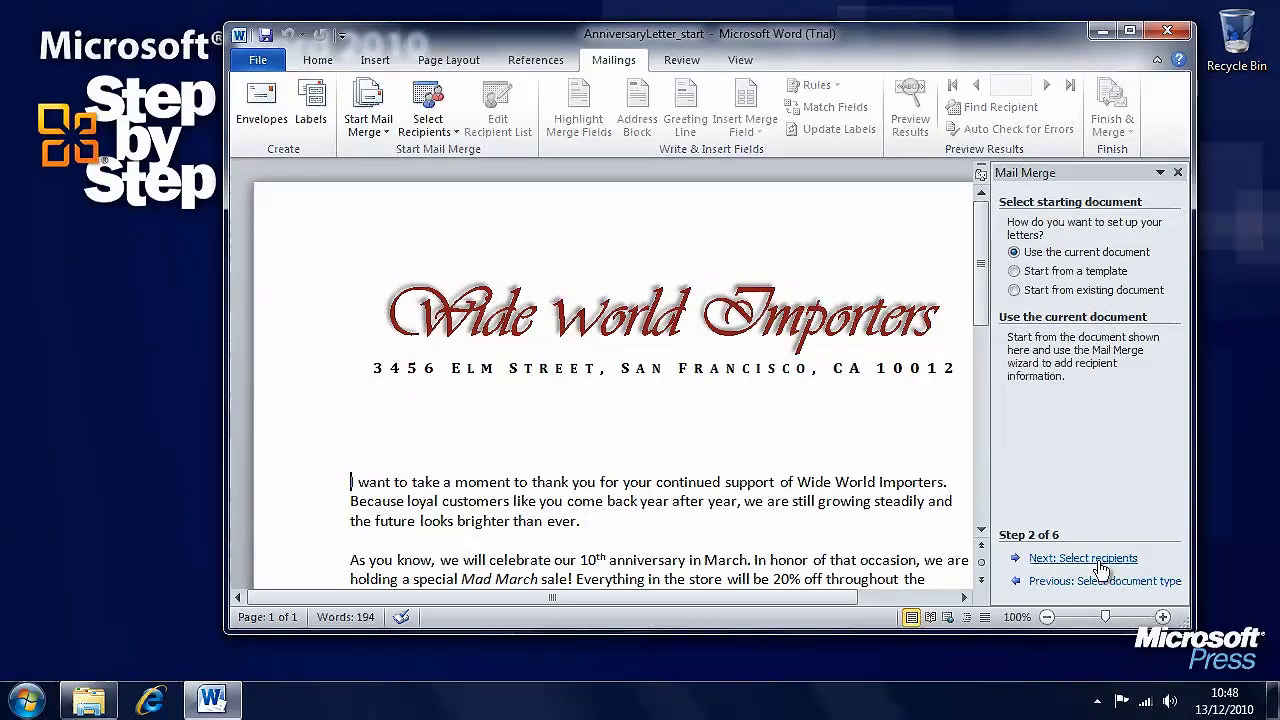
{"action": "left_click", "coordinate": [1065, 558]}
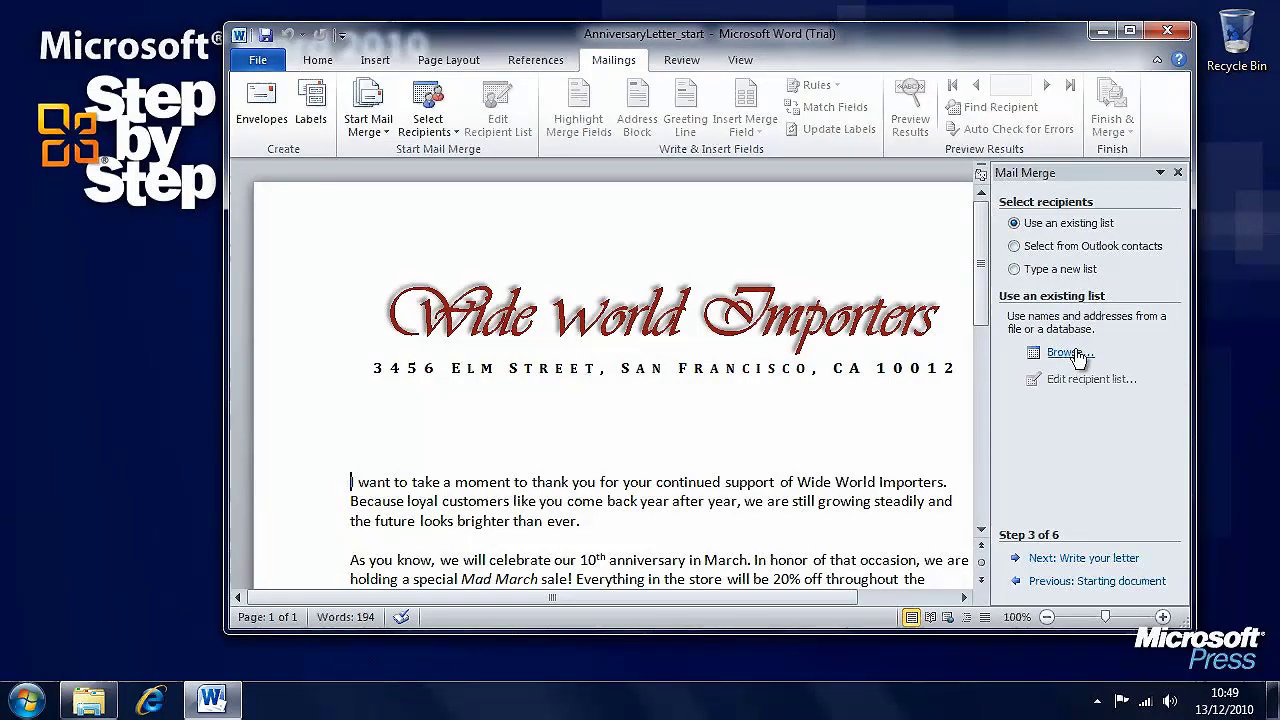
- Browse to Documents > Chapter14 and open CustomerList_start as the recipient list
{"action": "left_click", "coordinate": [1072, 355]}
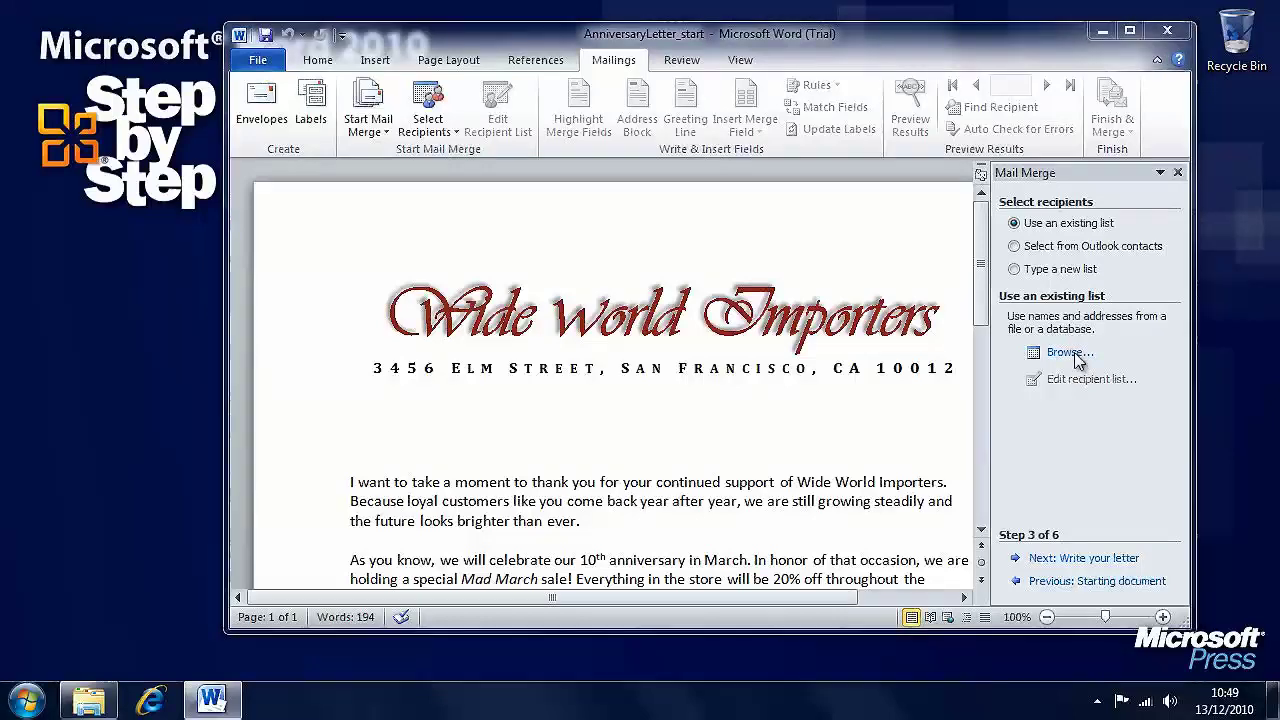
{"action": "left_click", "coordinate": [322, 211]}
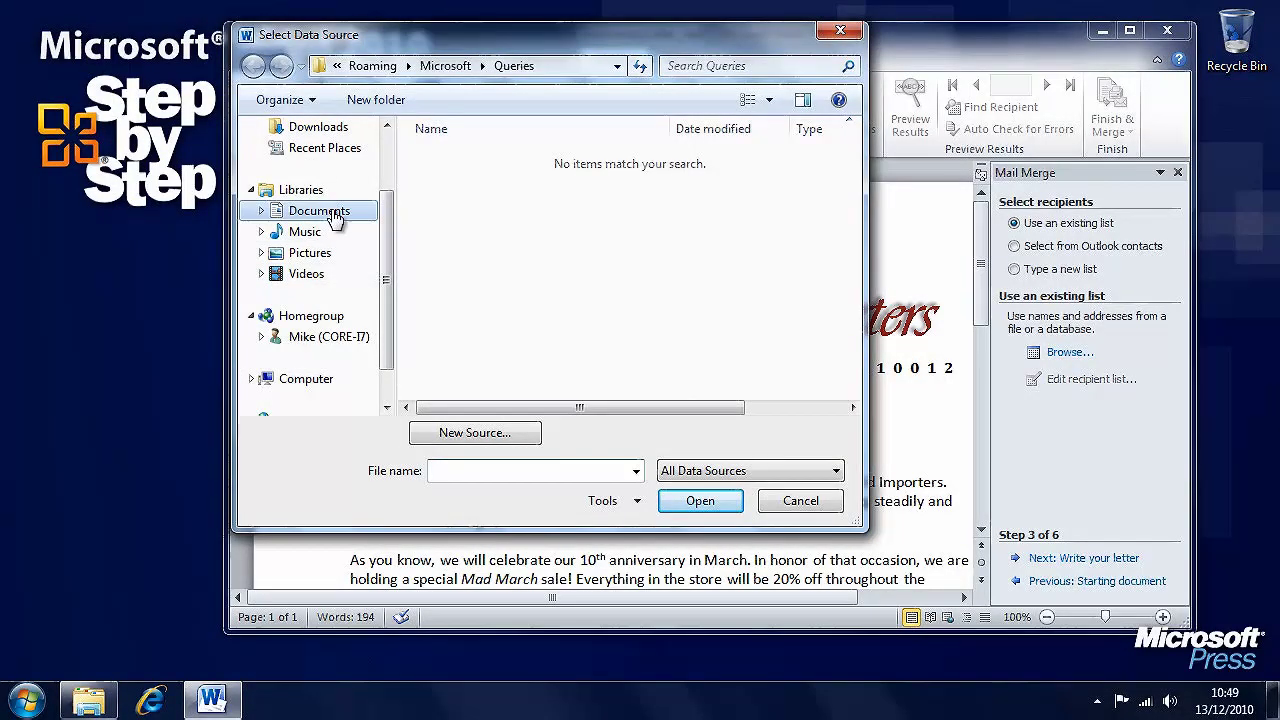
{"action": "left_click_drag", "start_coordinate": [847, 232], "coordinate": [851, 300]}
{"action": "double_click", "coordinate": [515, 300]}
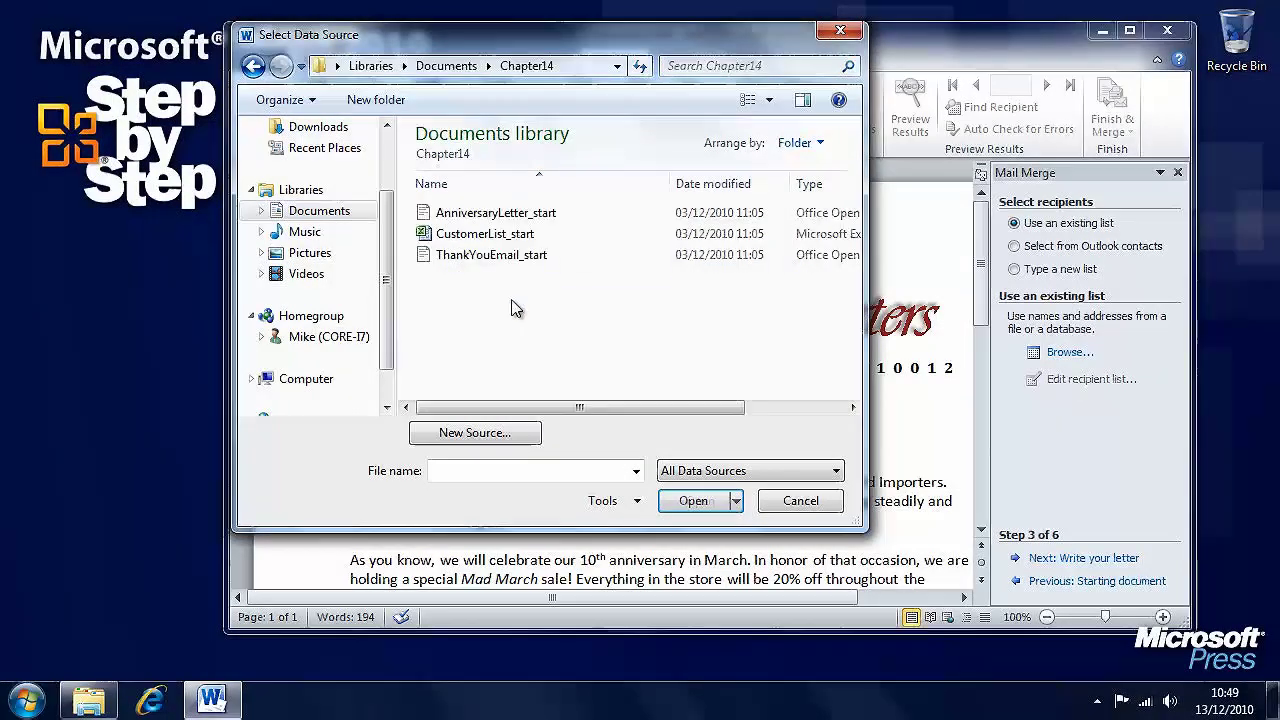
{"action": "left_click", "coordinate": [460, 234]}
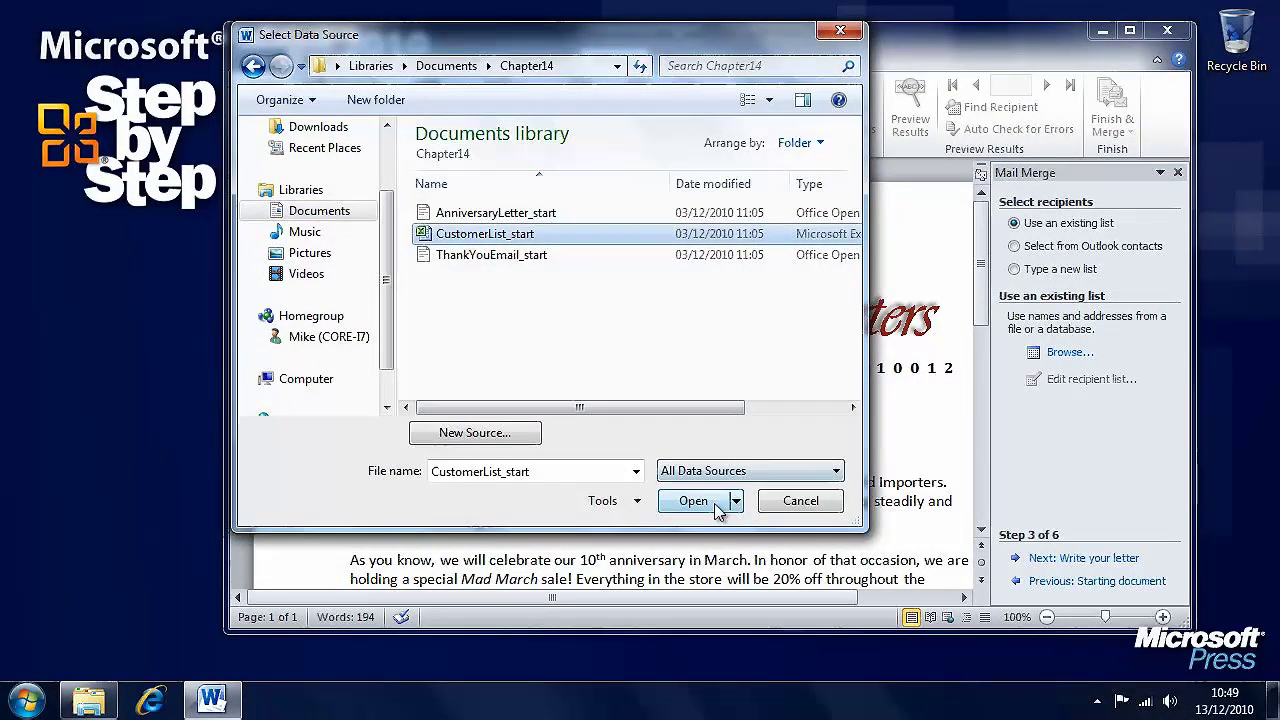
{"action": "left_click", "coordinate": [748, 474]}
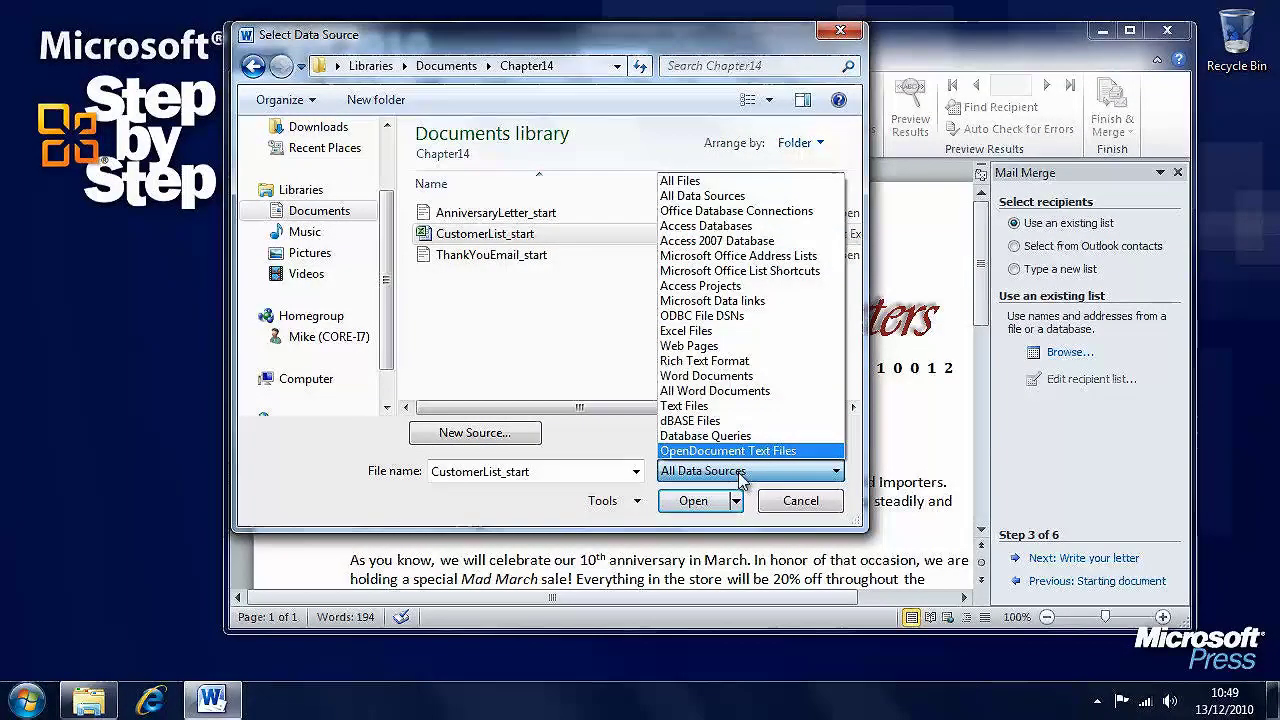
{"action": "left_click", "coordinate": [705, 505]}
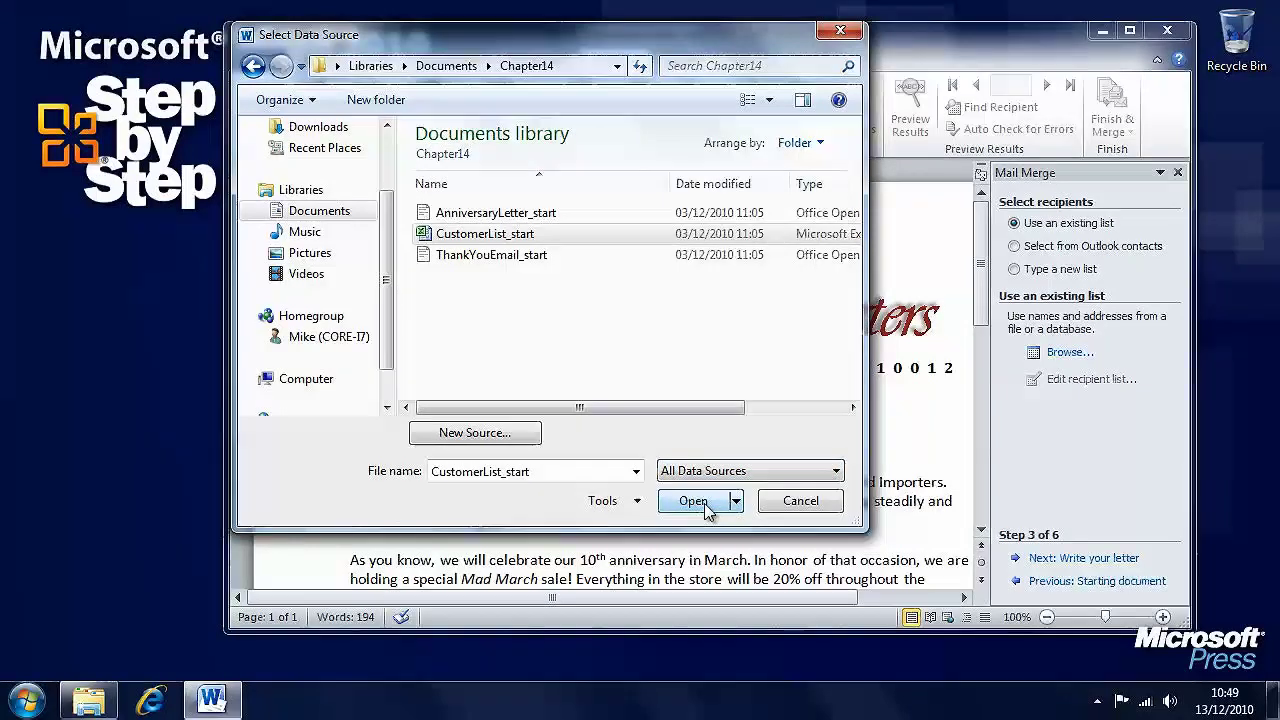
{"action": "left_click", "coordinate": [705, 505]}
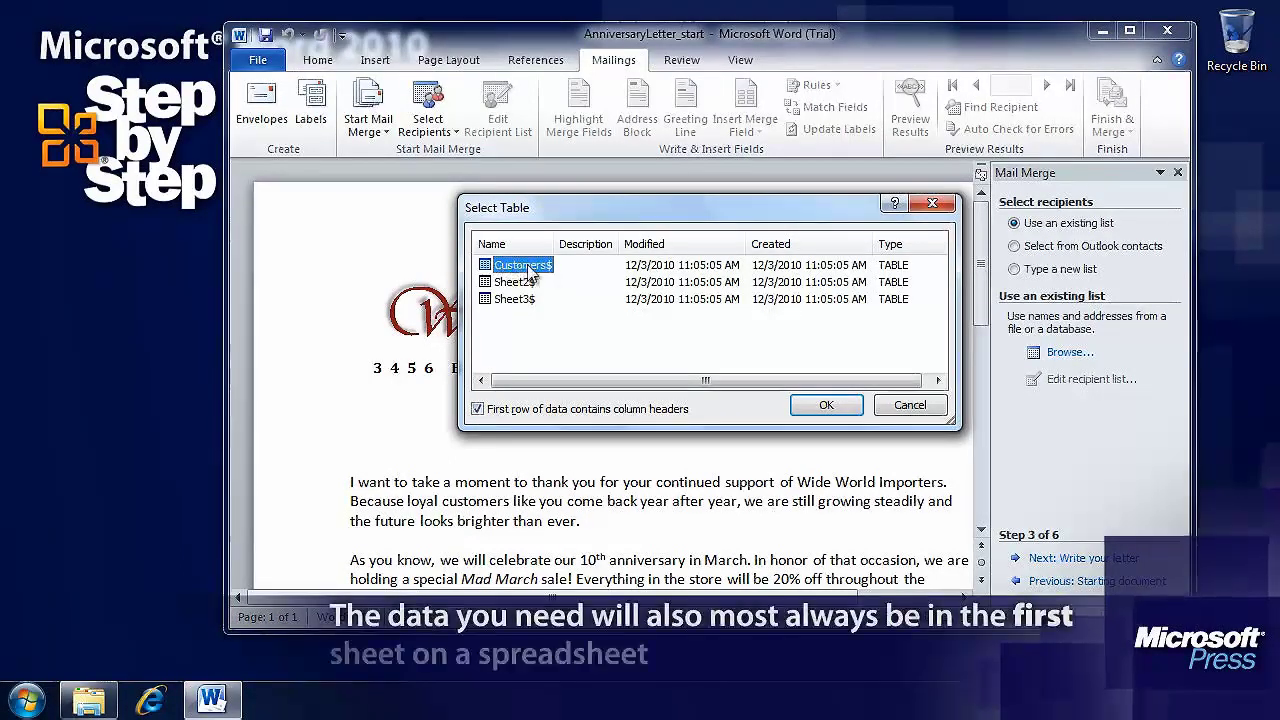
- Choose the Customers$ worksheet, with column headers, as the recipient table
{"action": "left_click", "coordinate": [515, 283]}
{"action": "left_click", "coordinate": [515, 299]}
{"action": "left_click", "coordinate": [515, 282]}
{"action": "left_click", "coordinate": [520, 265]}
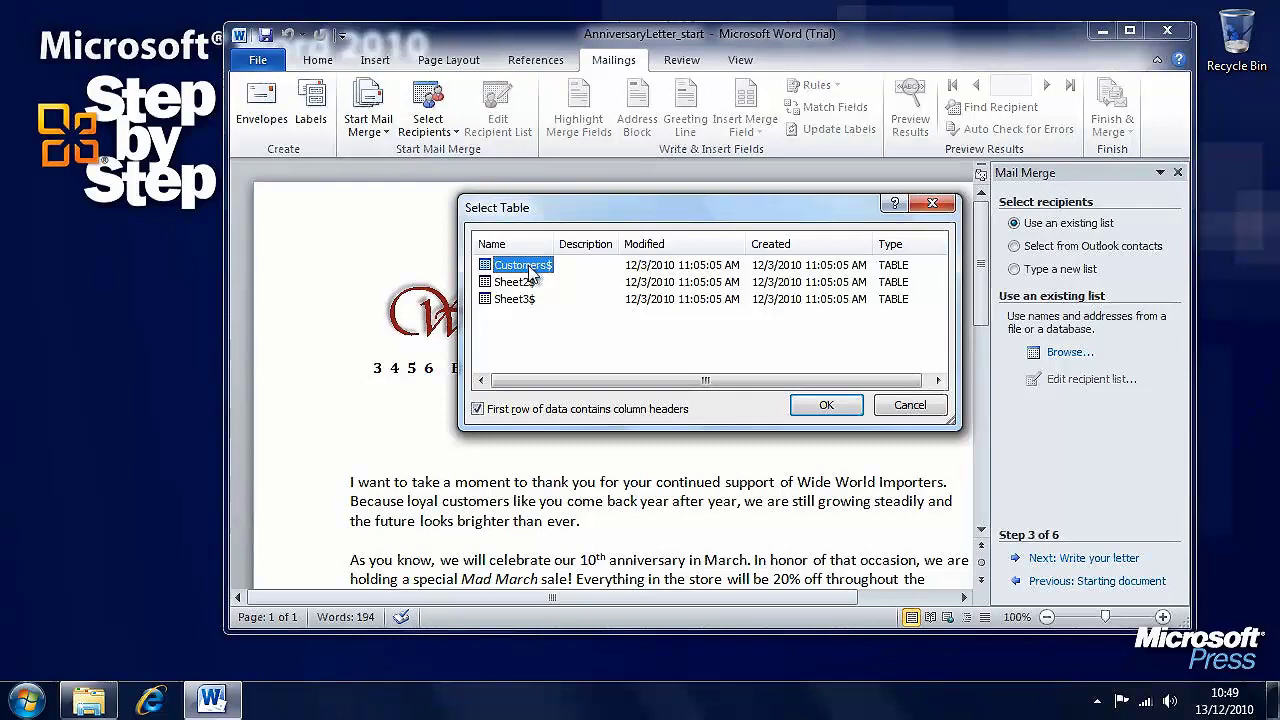
{"action": "left_click", "coordinate": [826, 410]}
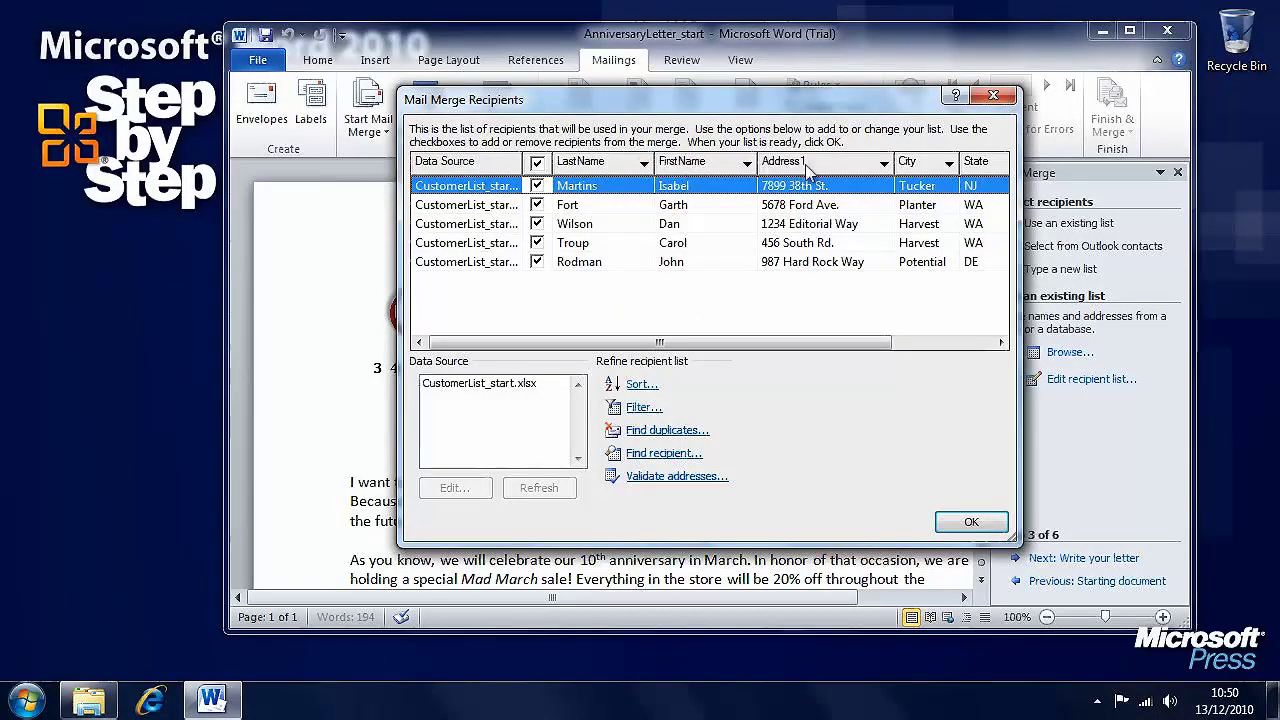
- Check the Address1 and FirstName sort options and decline installing address validation software
{"action": "left_click", "coordinate": [884, 165]}
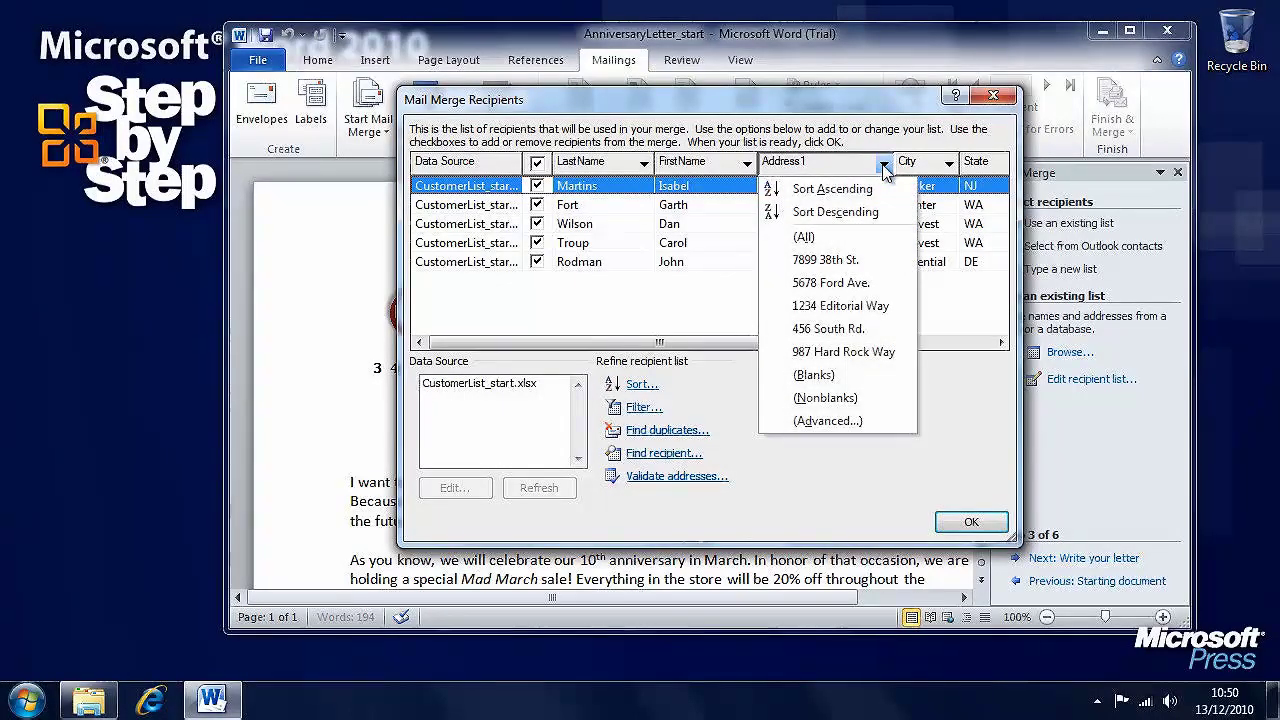
{"action": "left_click", "coordinate": [884, 166]}
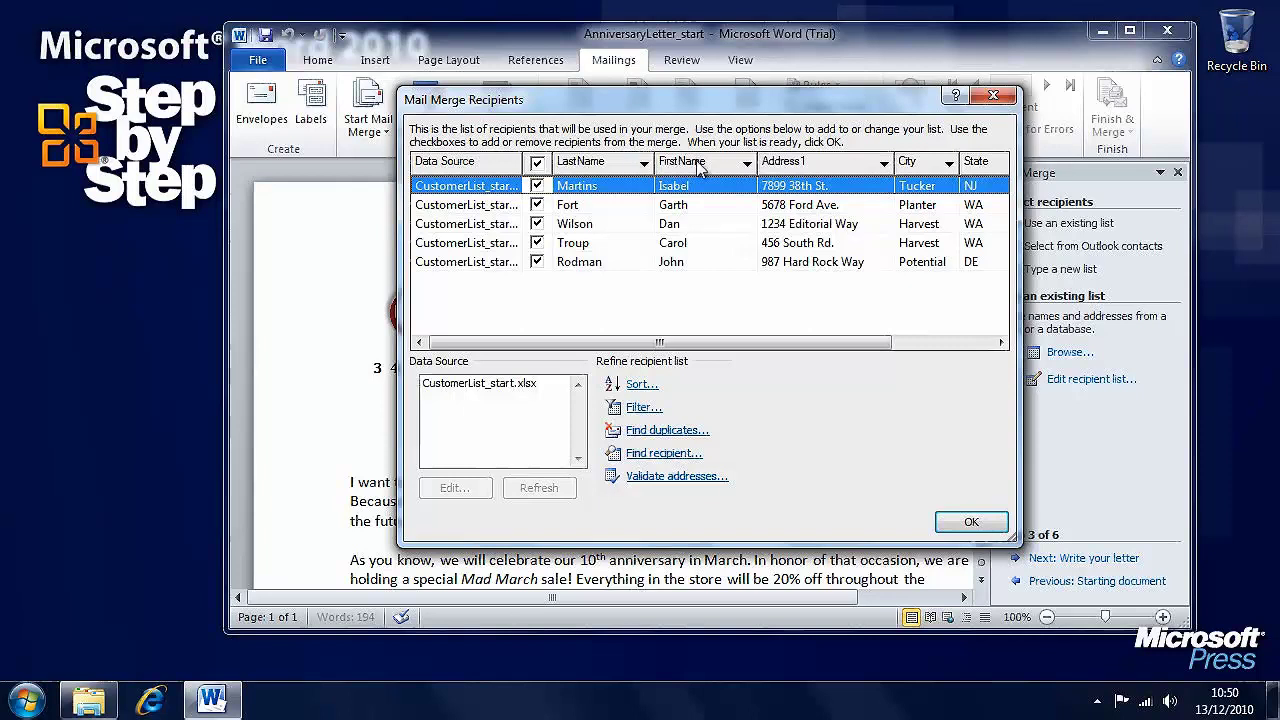
{"action": "left_click", "coordinate": [746, 165]}
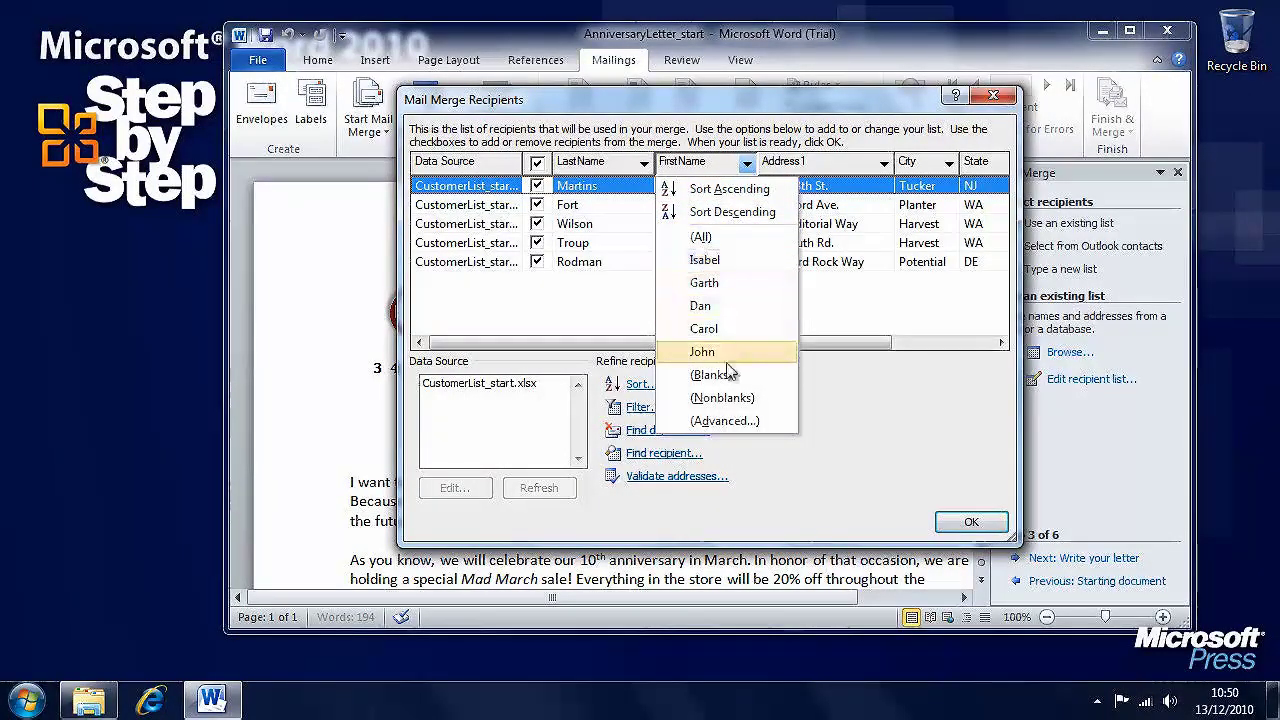
{"action": "left_click", "coordinate": [861, 415]}
{"action": "left_click_drag", "start_coordinate": [829, 344], "coordinate": [737, 340]}
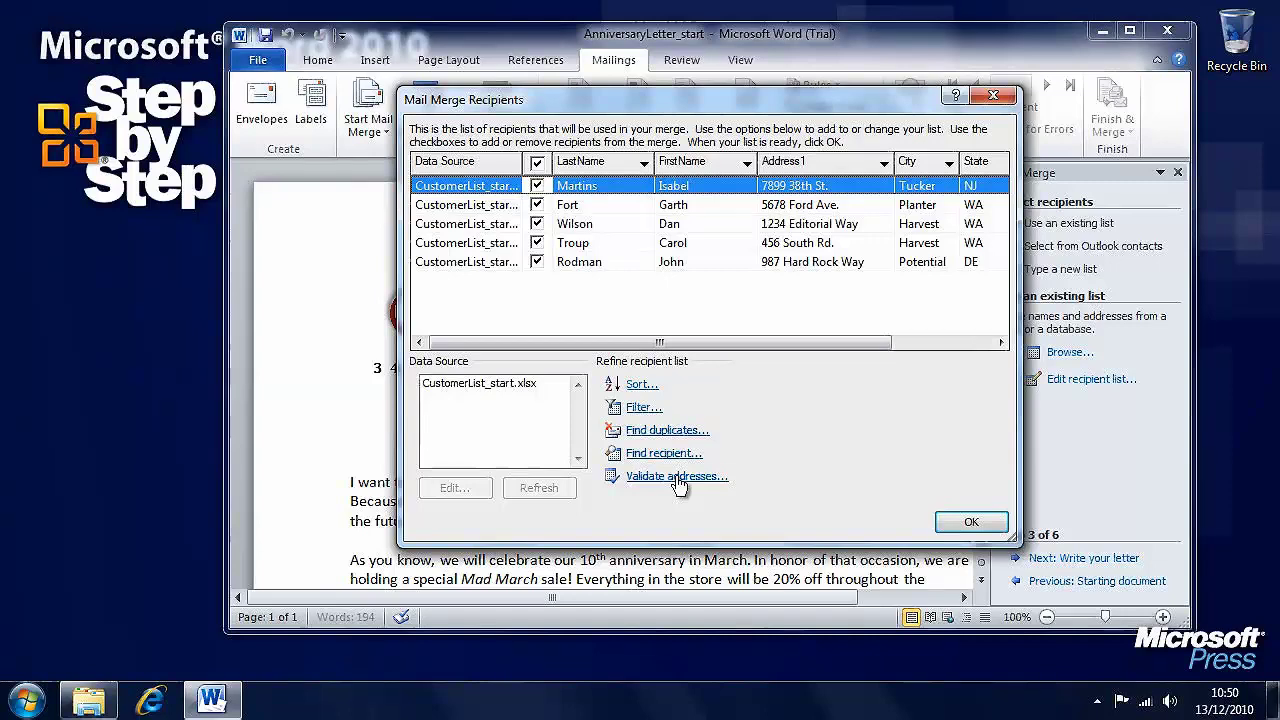
{"action": "left_click", "coordinate": [677, 477]}
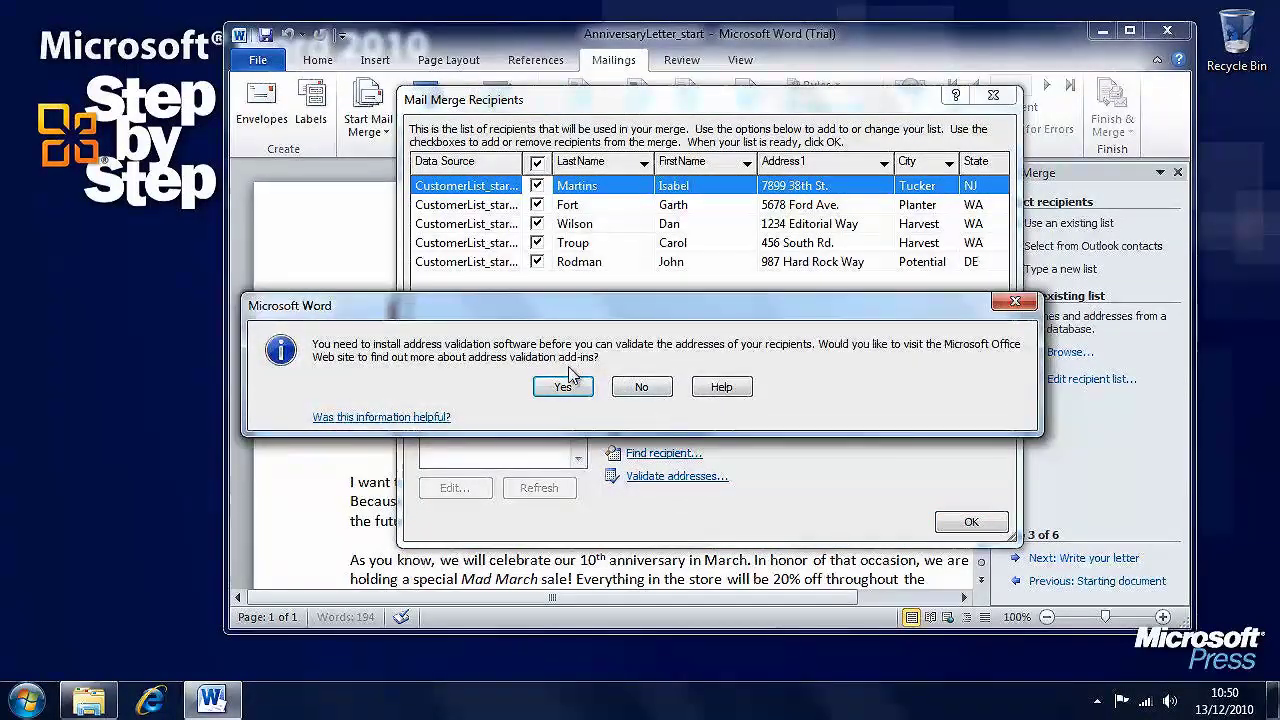
{"action": "left_click", "coordinate": [643, 388]}
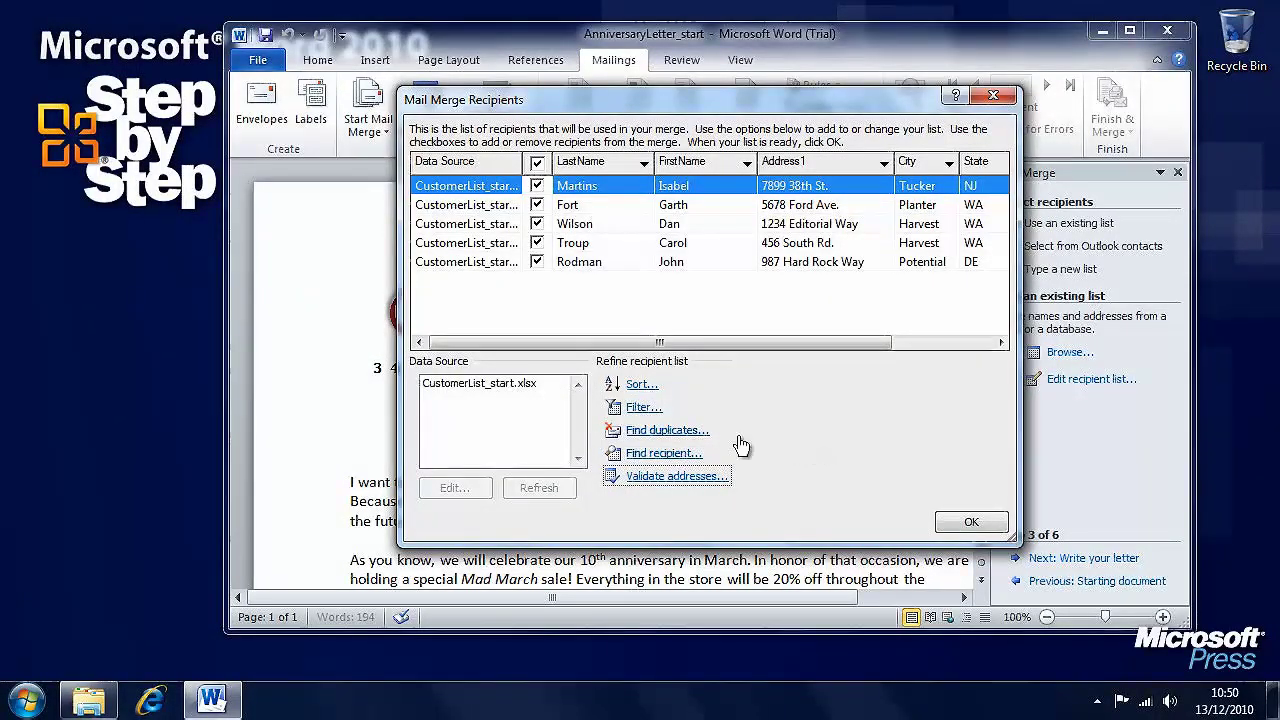
{"action": "left_click", "coordinate": [493, 390]}
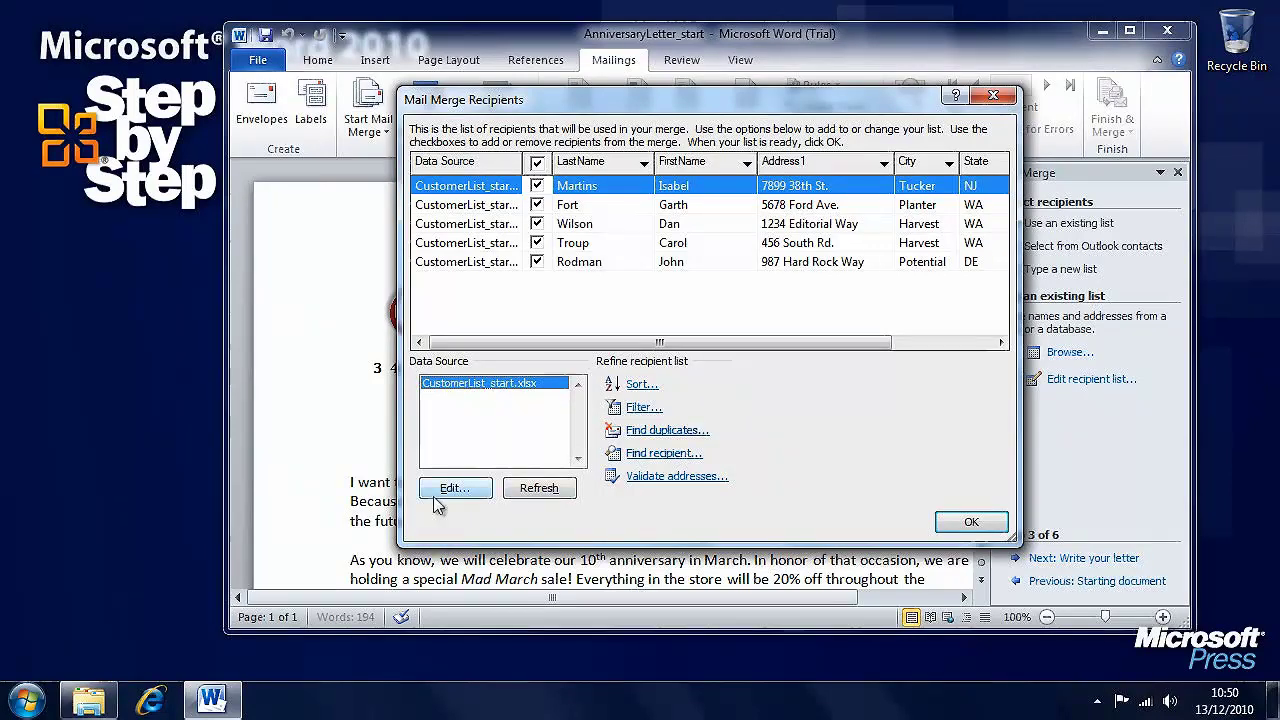
{"action": "left_click_drag", "start_coordinate": [737, 345], "coordinate": [703, 345]}
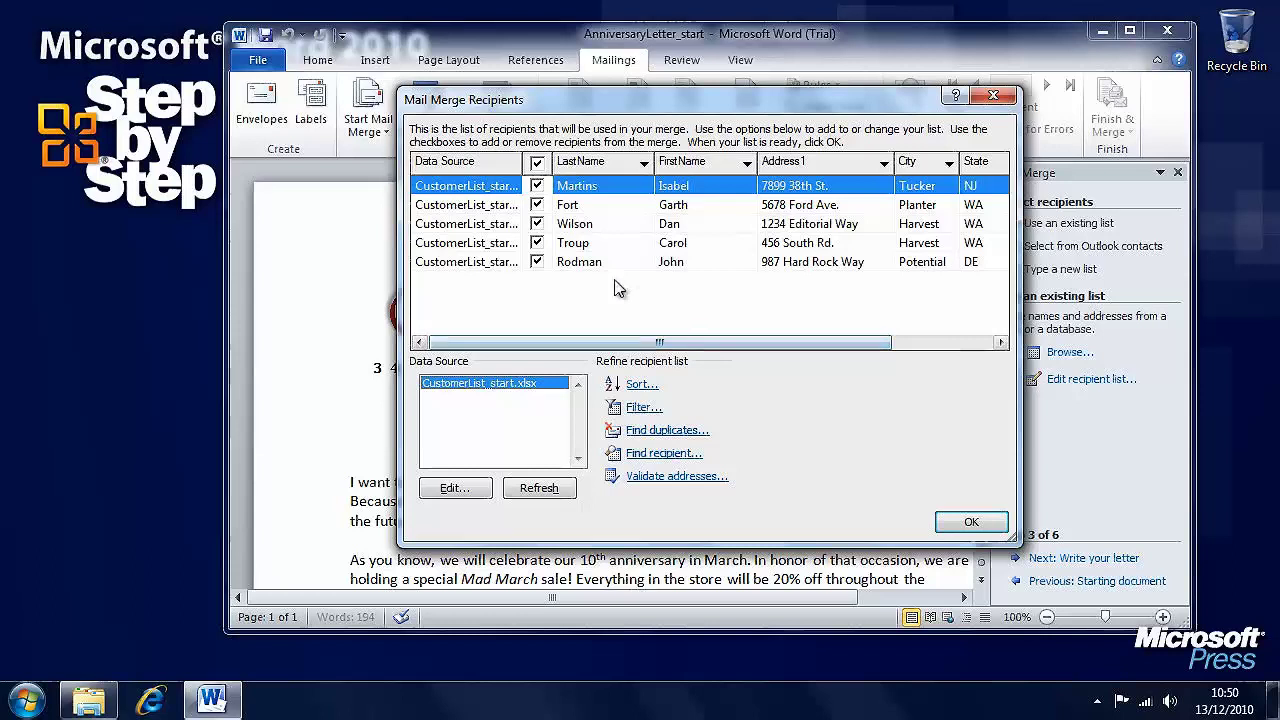
- Uncheck and recheck all five customers, then accept the recipient list
{"action": "left_click", "coordinate": [537, 186]}
{"action": "left_click", "coordinate": [537, 205]}
{"action": "left_click", "coordinate": [537, 224]}
{"action": "left_click", "coordinate": [537, 243]}
{"action": "left_click", "coordinate": [537, 262]}
{"action": "left_click", "coordinate": [537, 262]}
{"action": "left_click", "coordinate": [537, 243]}
{"action": "left_click", "coordinate": [537, 224]}
{"action": "left_click", "coordinate": [537, 205]}
{"action": "left_click", "coordinate": [537, 186]}
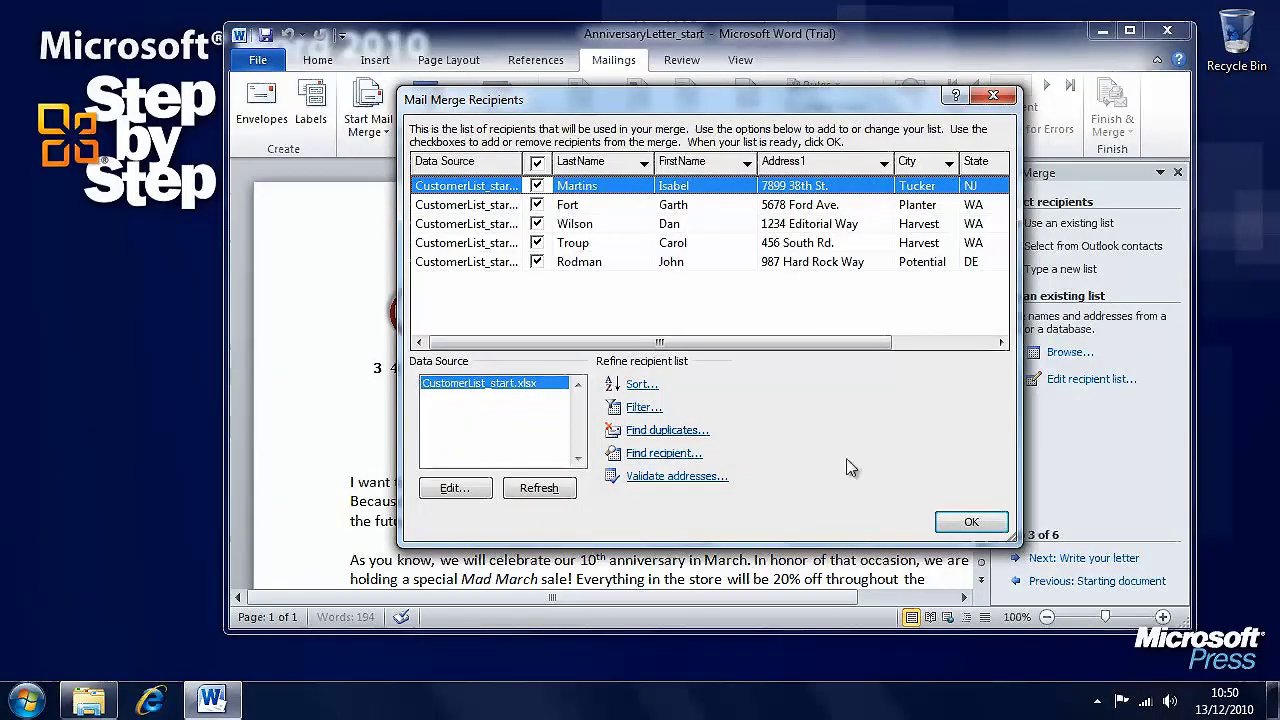
{"action": "left_click", "coordinate": [970, 524]}
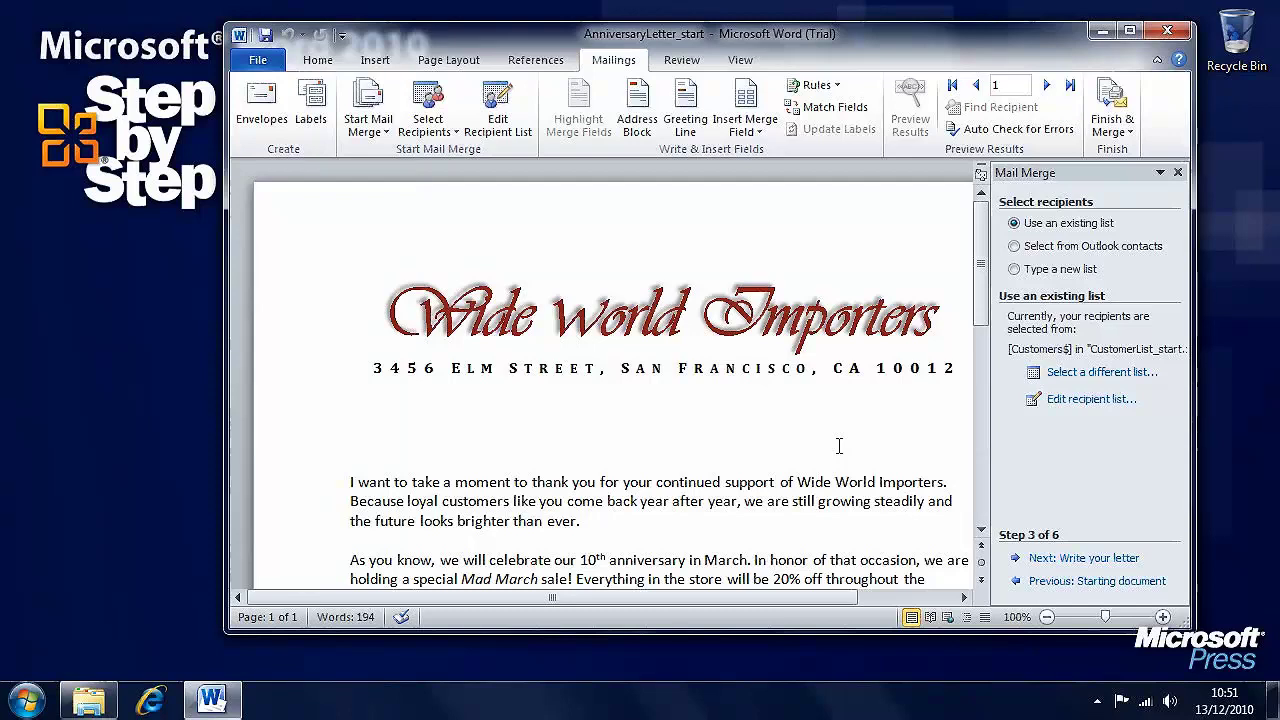
{"action": "left_click", "coordinate": [1112, 402]}
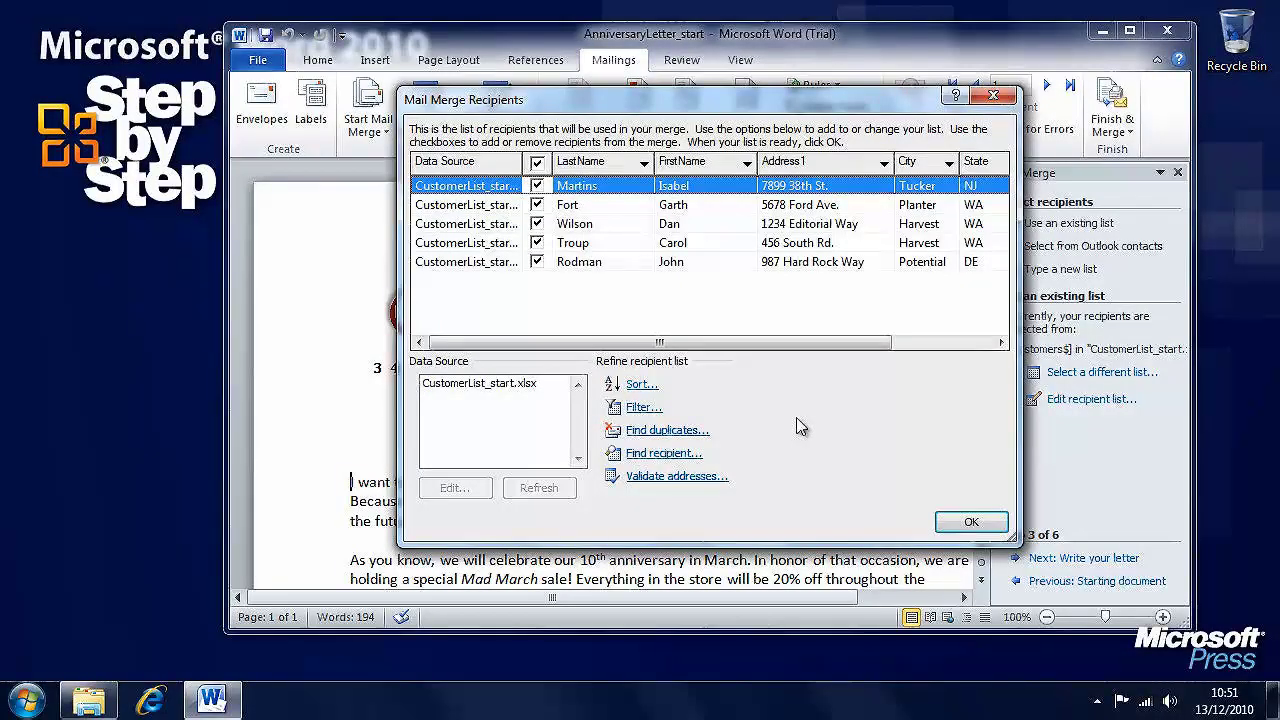
{"action": "left_click", "coordinate": [971, 522]}
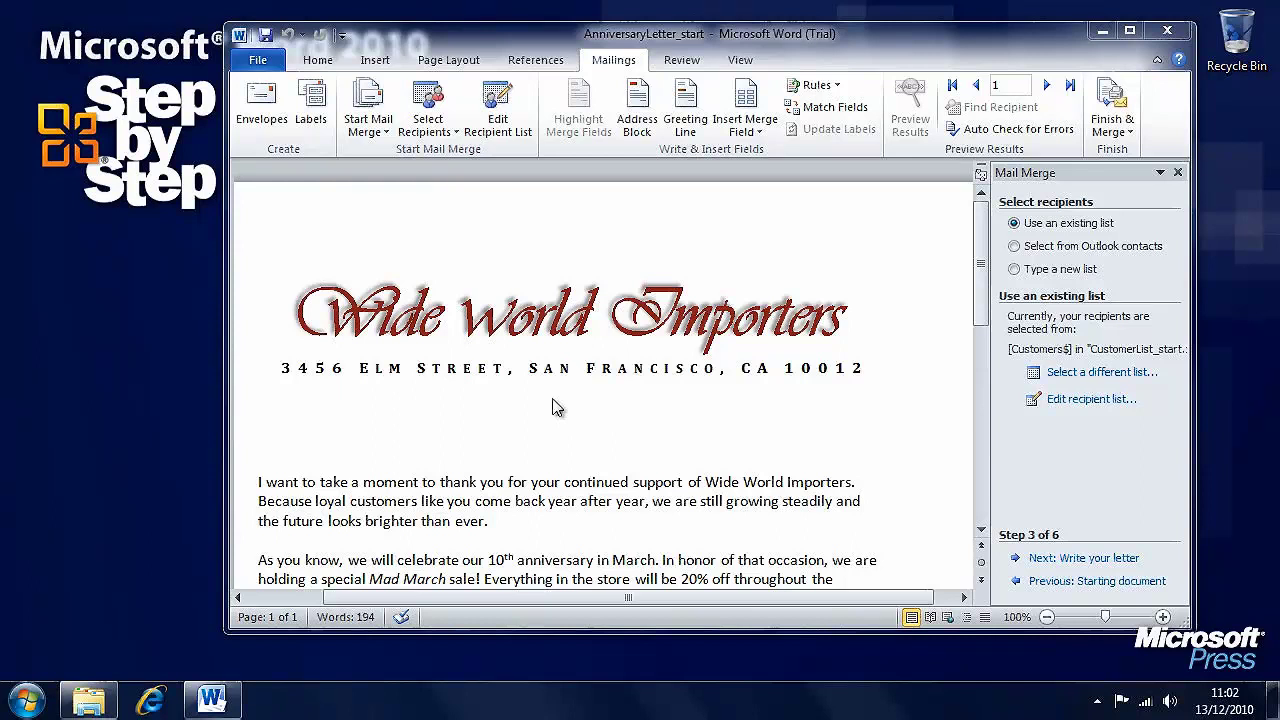
{"action": "left_click", "coordinate": [1087, 402]}
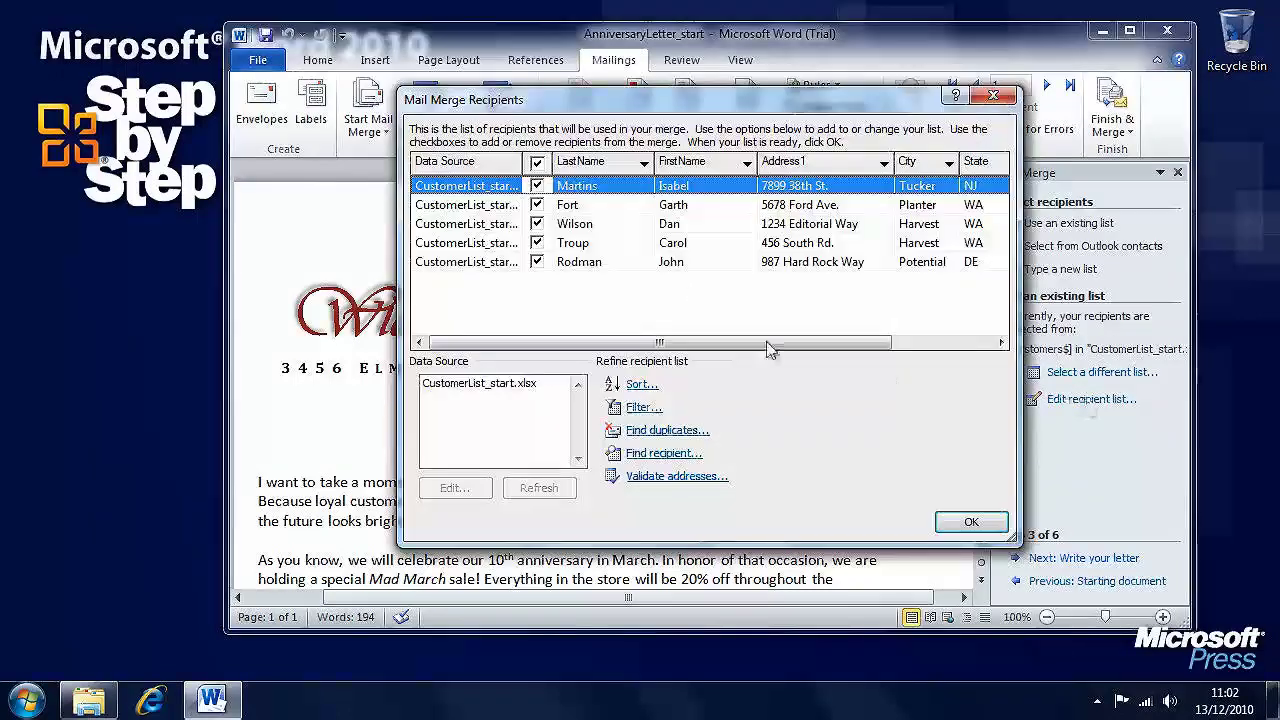
{"action": "left_click", "coordinate": [967, 519]}
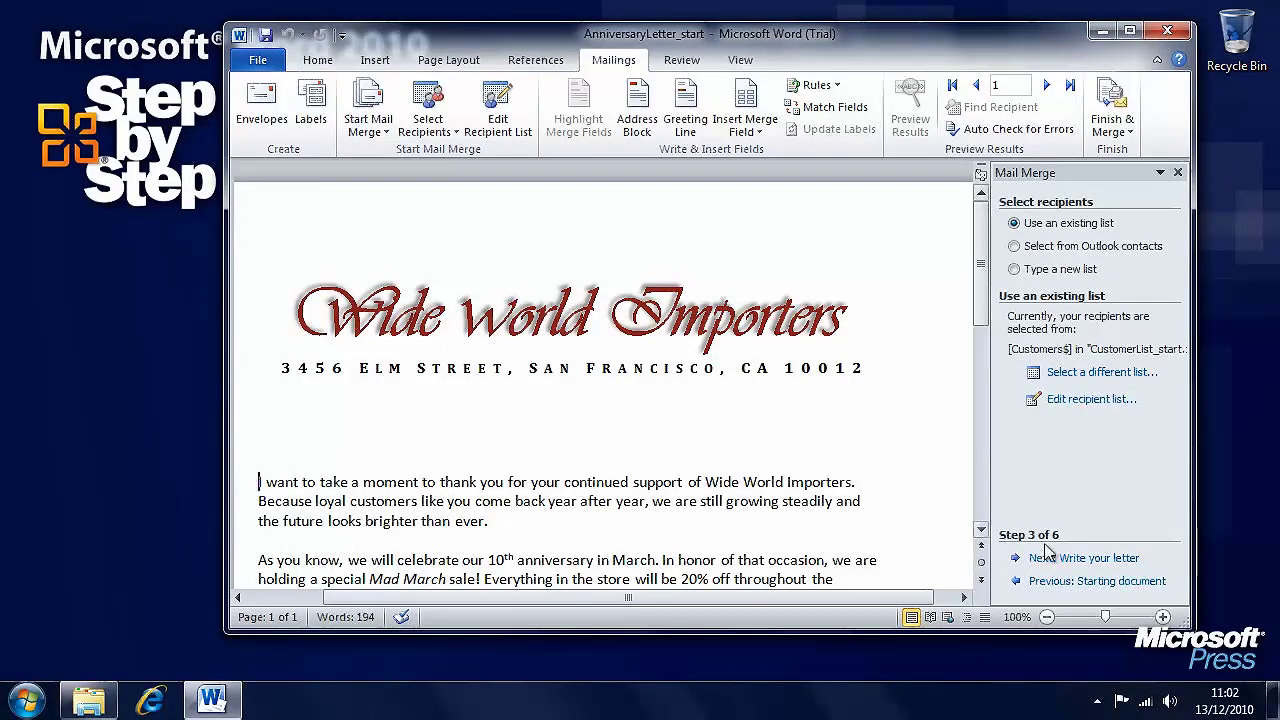
- Advance to Write your letter and add two blank lines above the body for the address
{"action": "left_click", "coordinate": [1120, 568]}
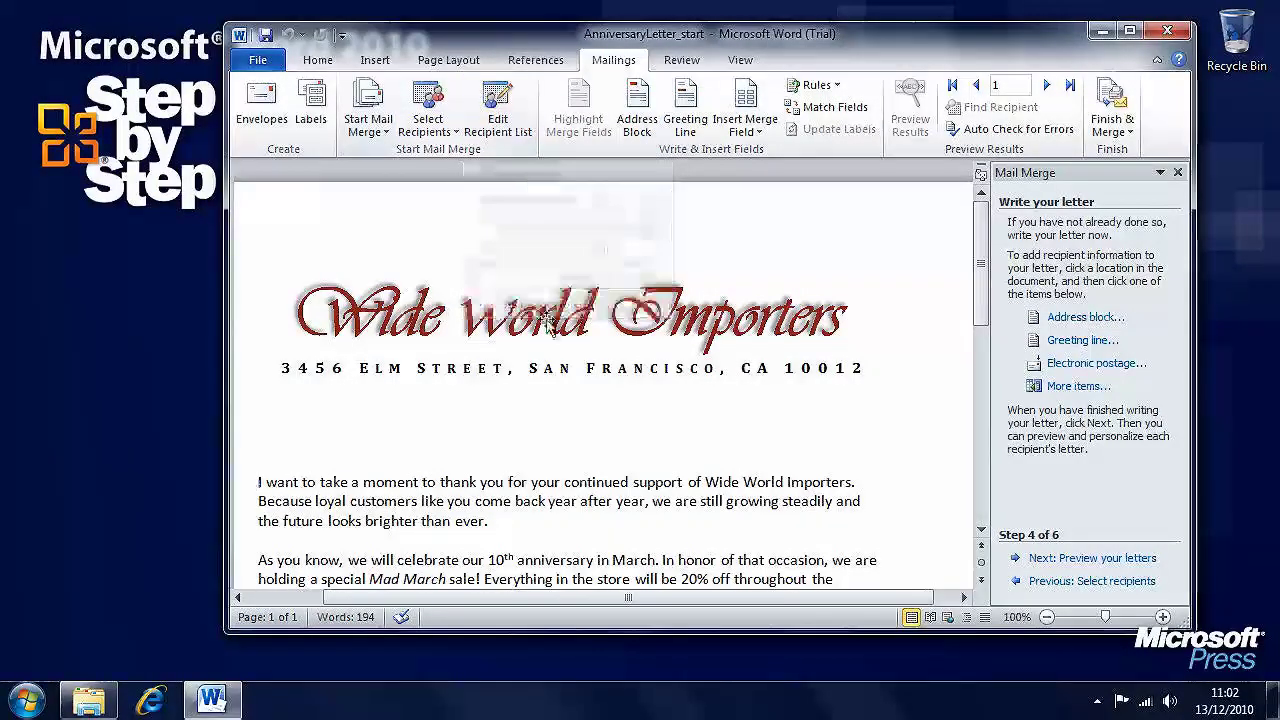
{"action": "key", "text": "Return"}
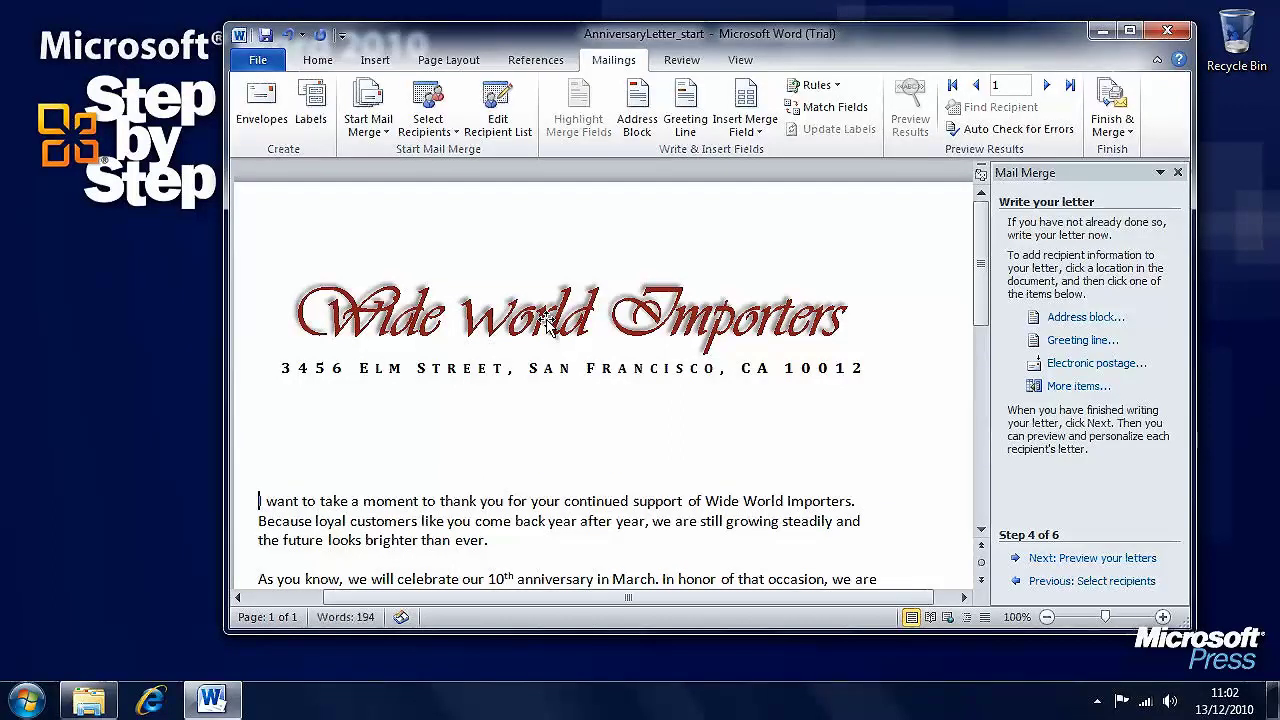
{"action": "key", "text": "Return"}
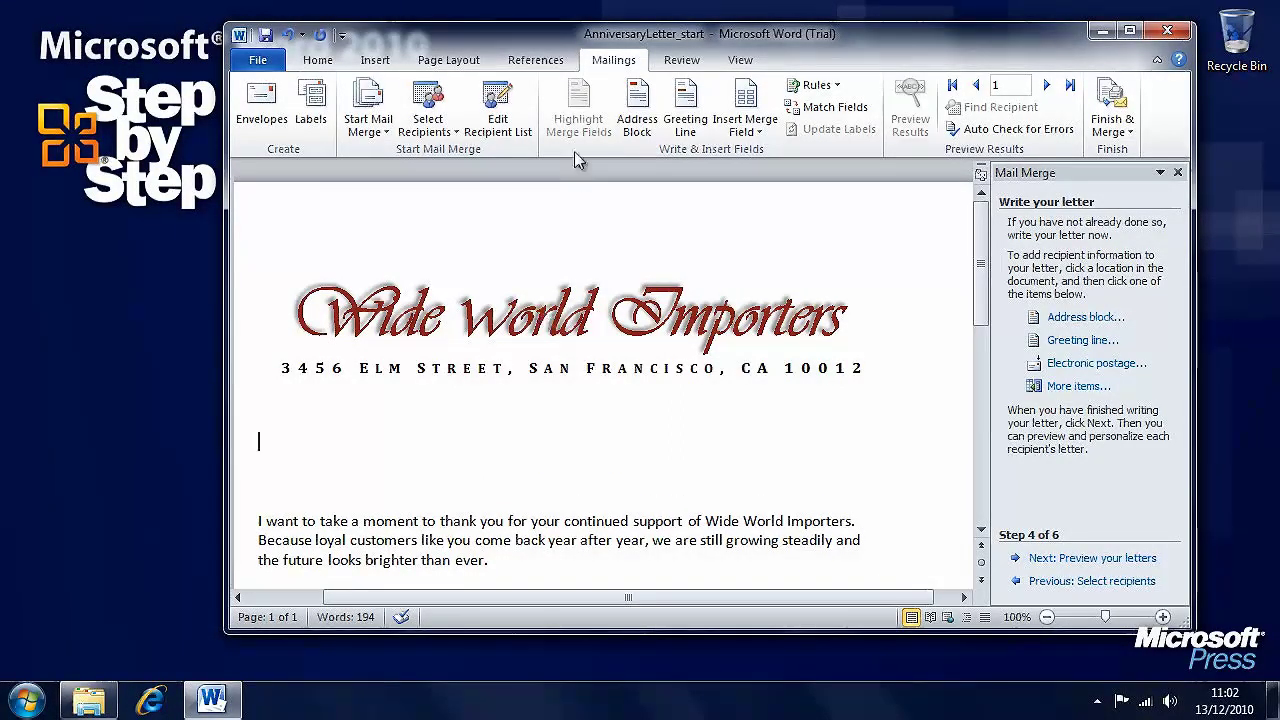
{"action": "left_click", "coordinate": [638, 110]}
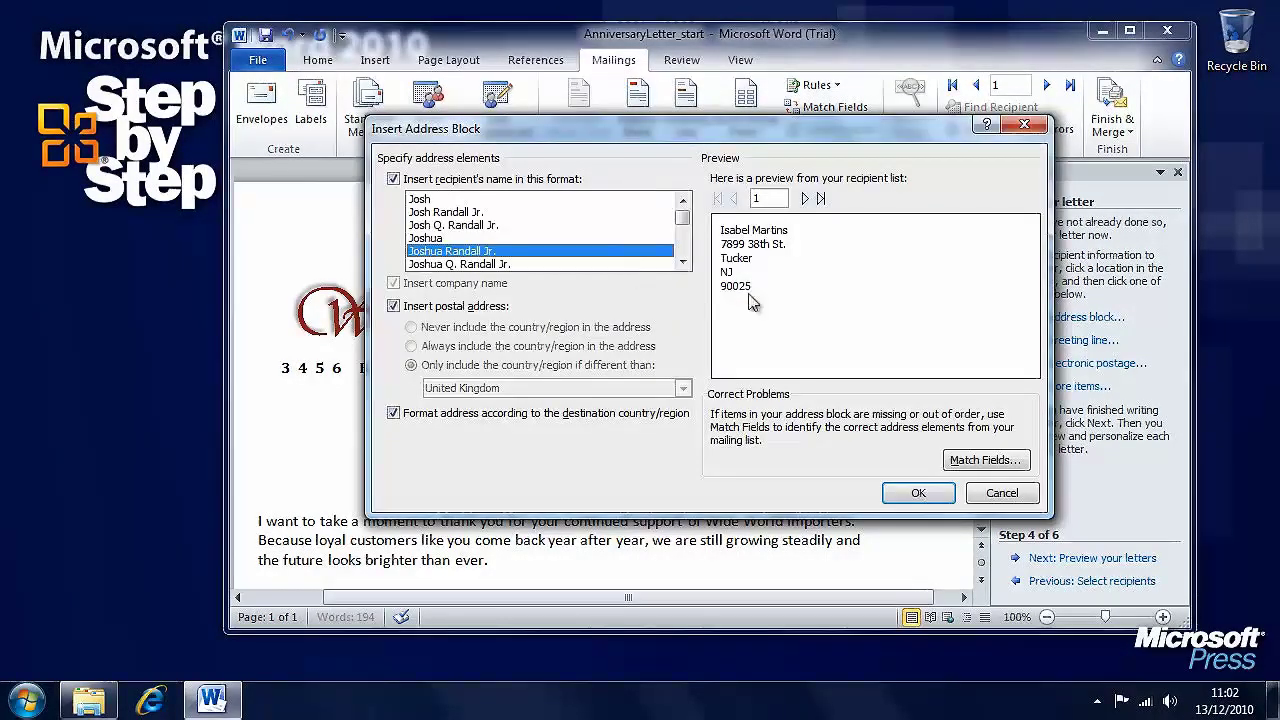
{"action": "scroll", "coordinate": [688, 255], "scroll_direction": "down", "scroll_amount": 6}
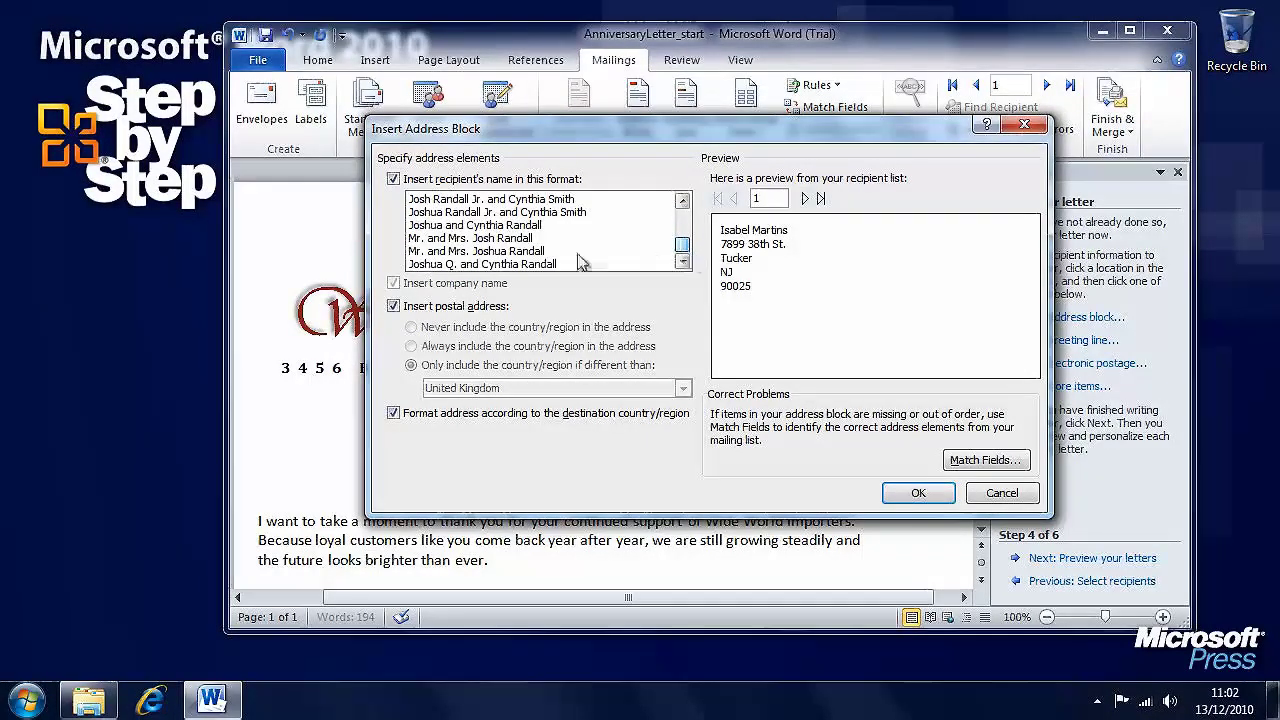
{"action": "left_click", "coordinate": [575, 251]}
{"action": "left_click", "coordinate": [530, 238]}
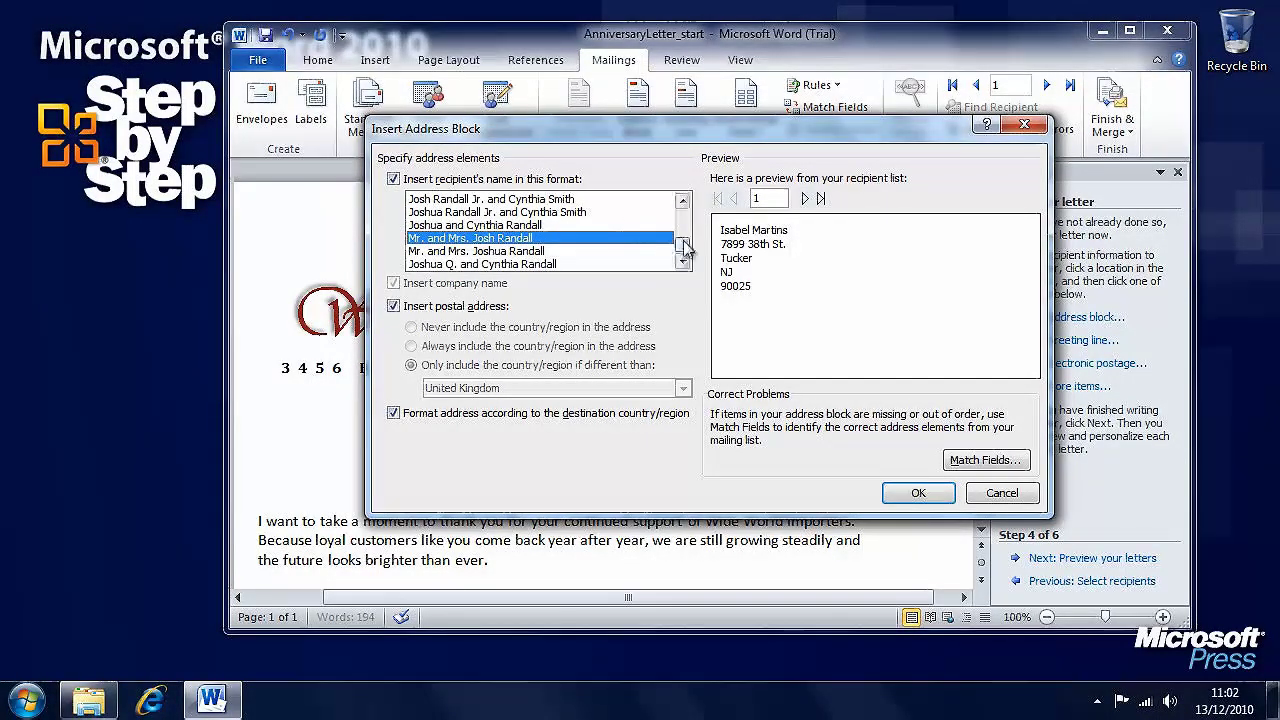
{"action": "left_click_drag", "start_coordinate": [684, 245], "coordinate": [685, 215]}
{"action": "left_click", "coordinate": [495, 252]}
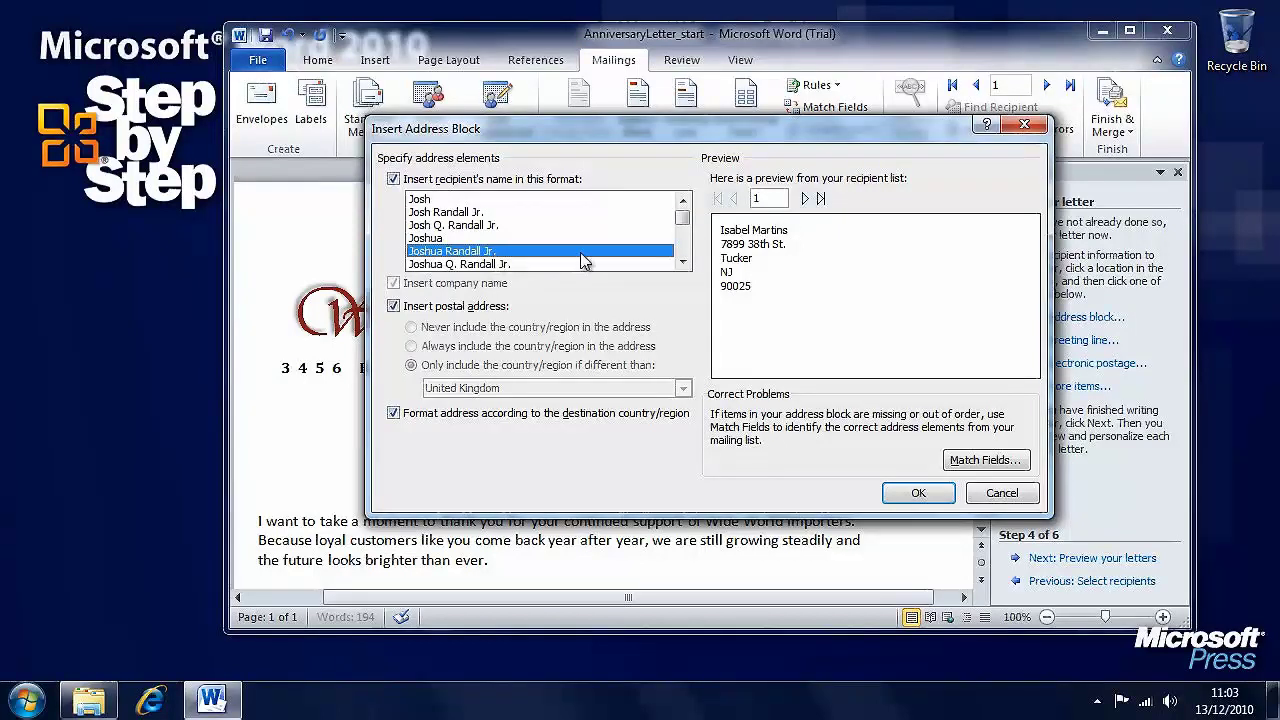
{"action": "left_click", "coordinate": [460, 226]}
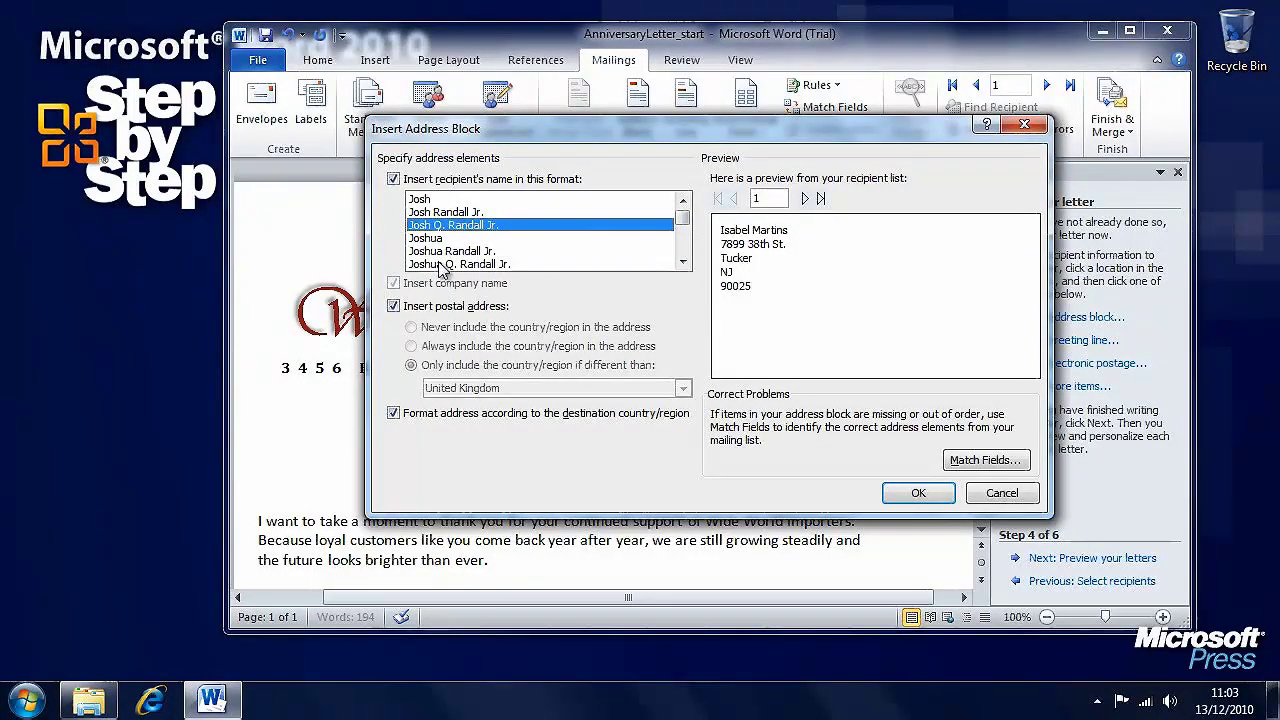
{"action": "left_click", "coordinate": [445, 252]}
{"action": "left_click", "coordinate": [683, 261]}
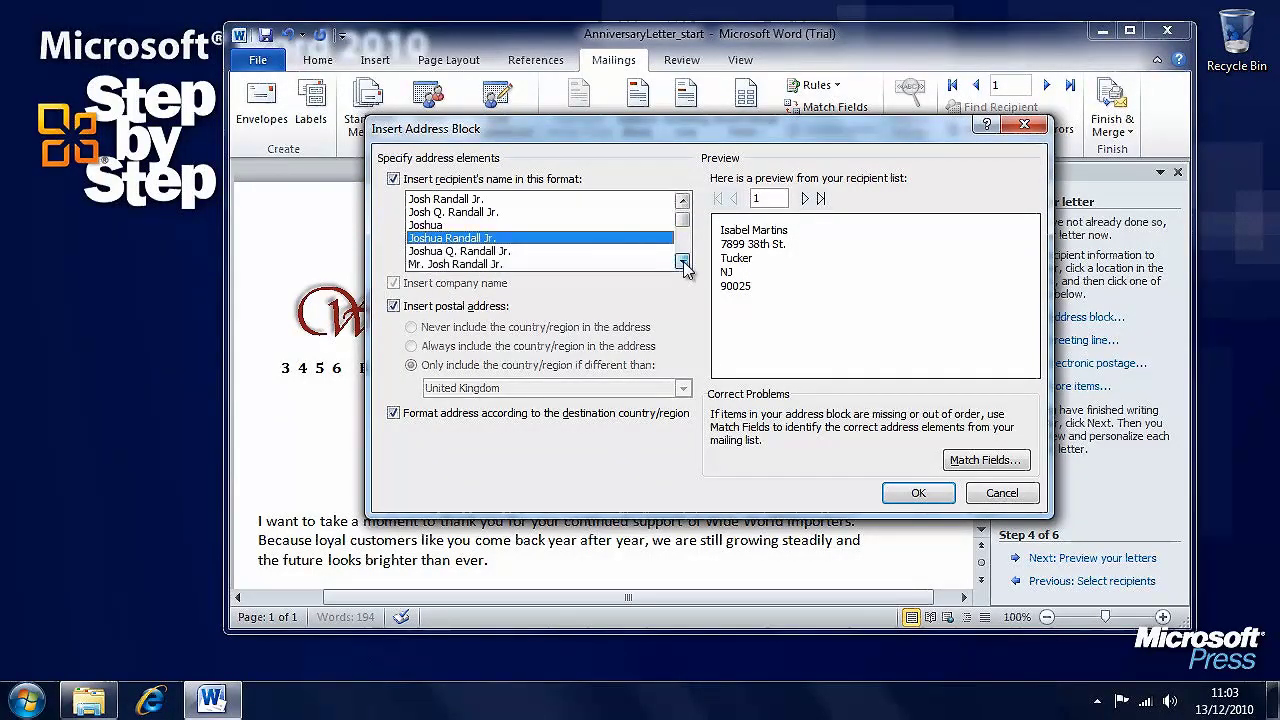
{"action": "left_click", "coordinate": [683, 261]}
{"action": "left_click", "coordinate": [488, 254]}
{"action": "left_click", "coordinate": [488, 264]}
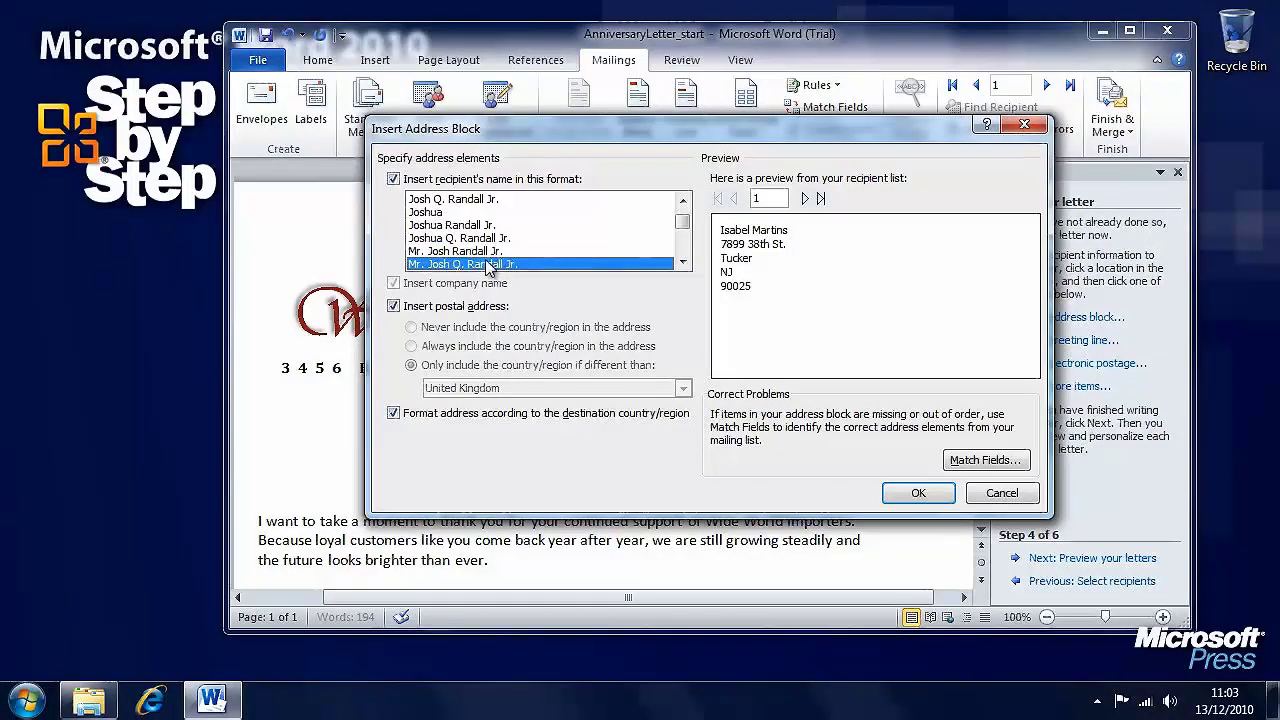
{"action": "left_click", "coordinate": [482, 226]}
{"action": "left_click", "coordinate": [484, 201]}
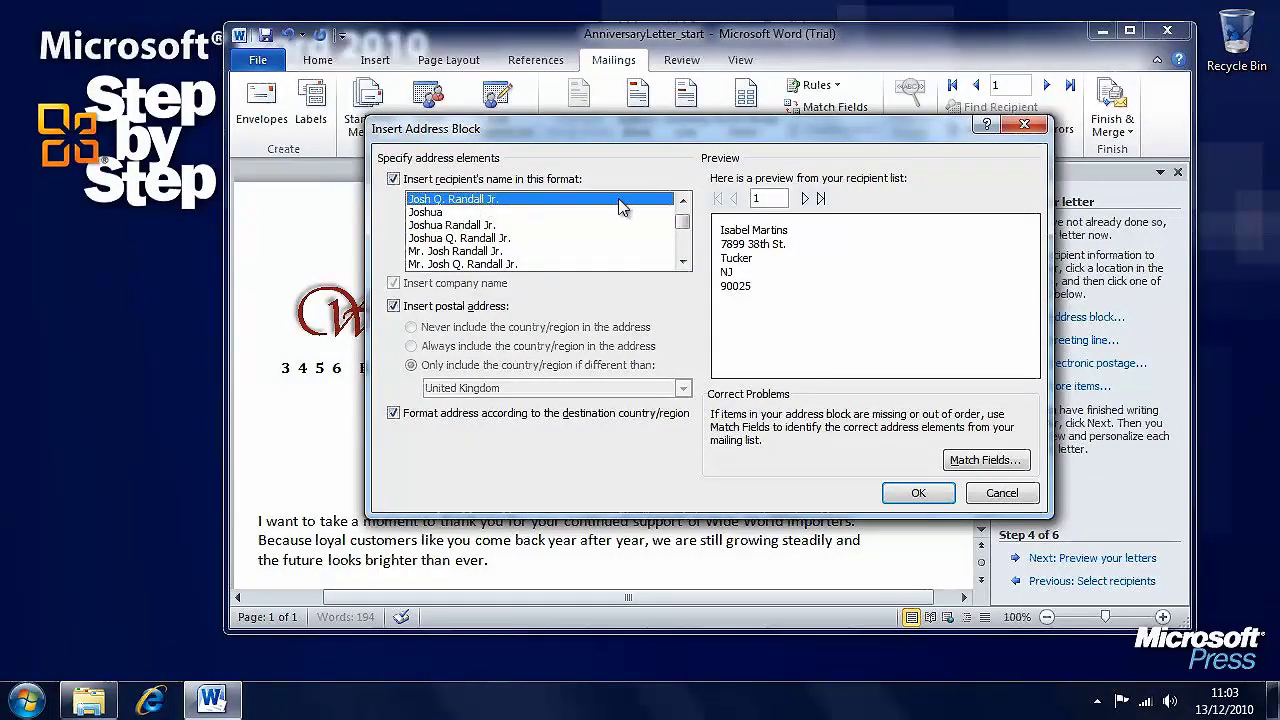
{"action": "left_click", "coordinate": [683, 199]}
{"action": "left_click", "coordinate": [683, 199]}
{"action": "left_click", "coordinate": [484, 252]}
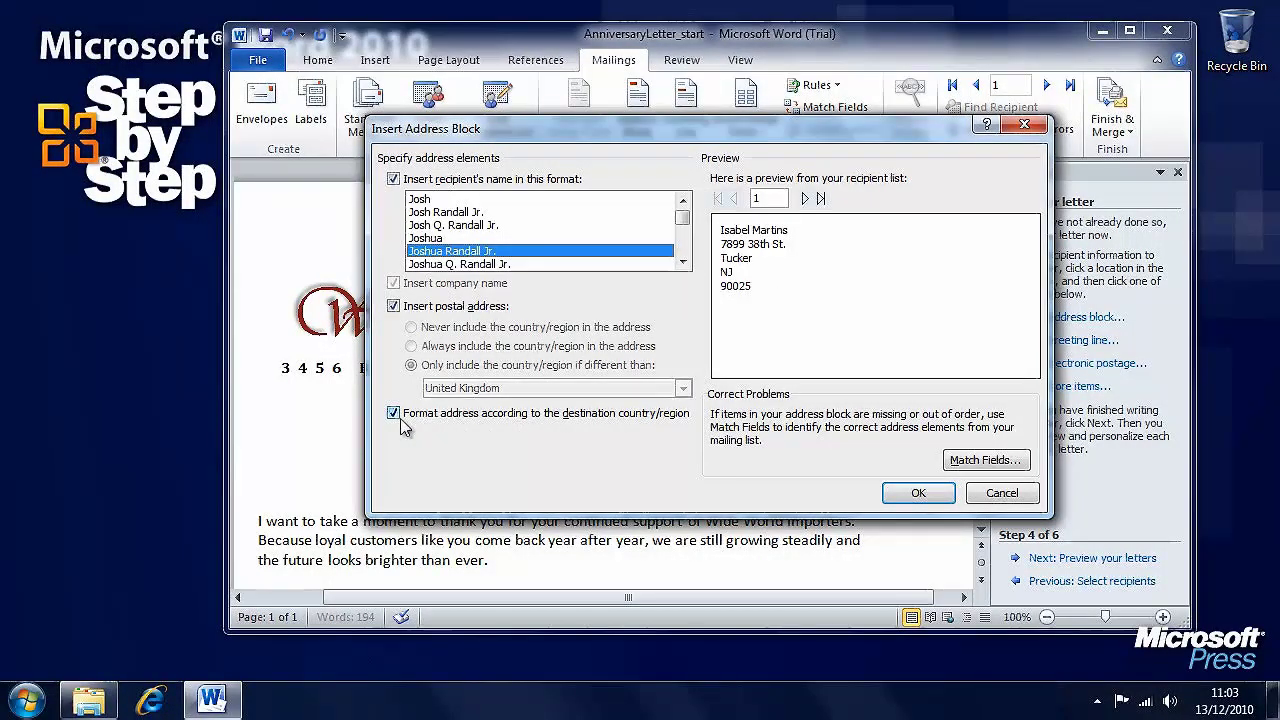
{"action": "left_click", "coordinate": [396, 309]}
{"action": "left_click", "coordinate": [396, 309]}
{"action": "left_click", "coordinate": [396, 309]}
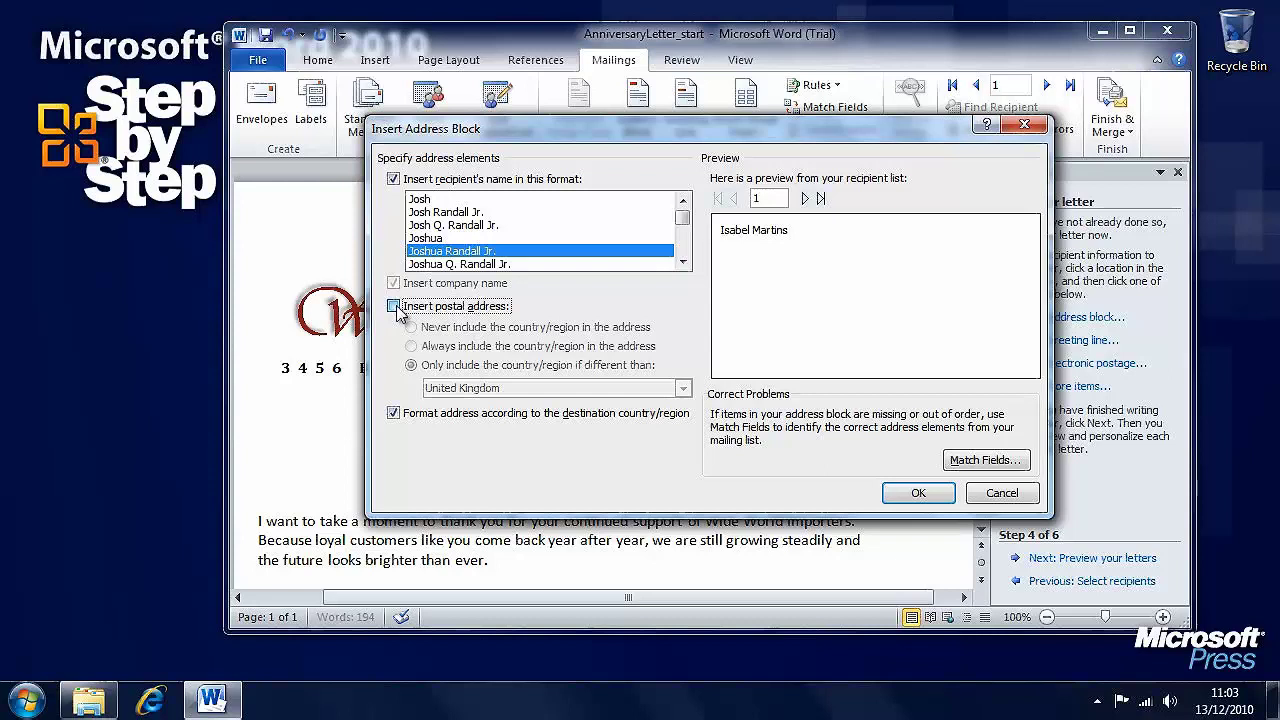
{"action": "left_click", "coordinate": [396, 309]}
{"action": "left_click", "coordinate": [394, 414]}
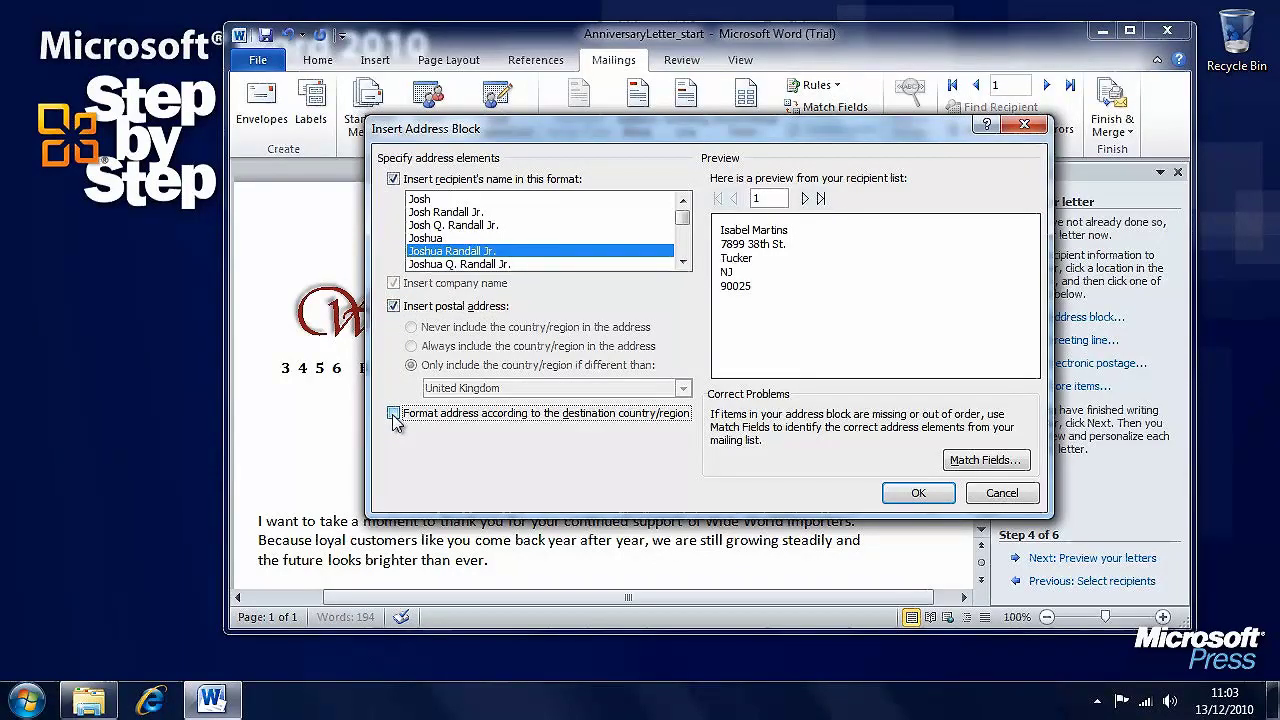
{"action": "left_click", "coordinate": [394, 414]}
{"action": "left_click", "coordinate": [982, 462]}
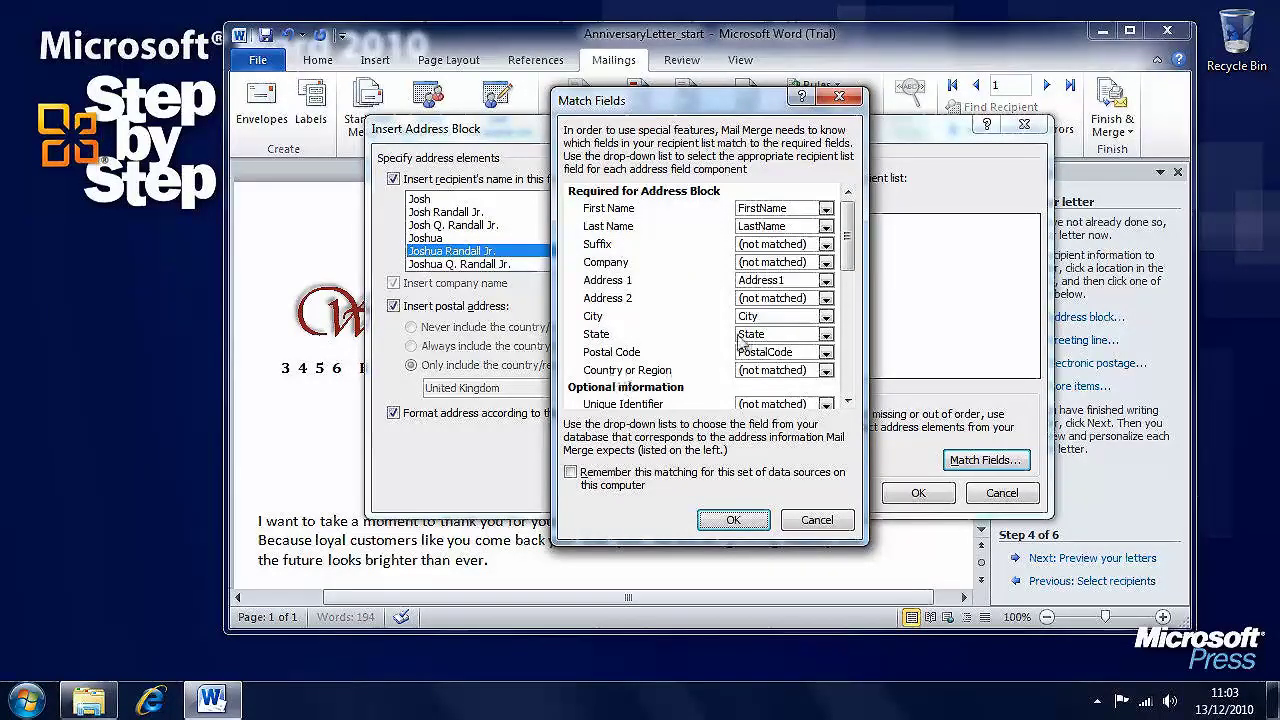
{"action": "left_click", "coordinate": [826, 282]}
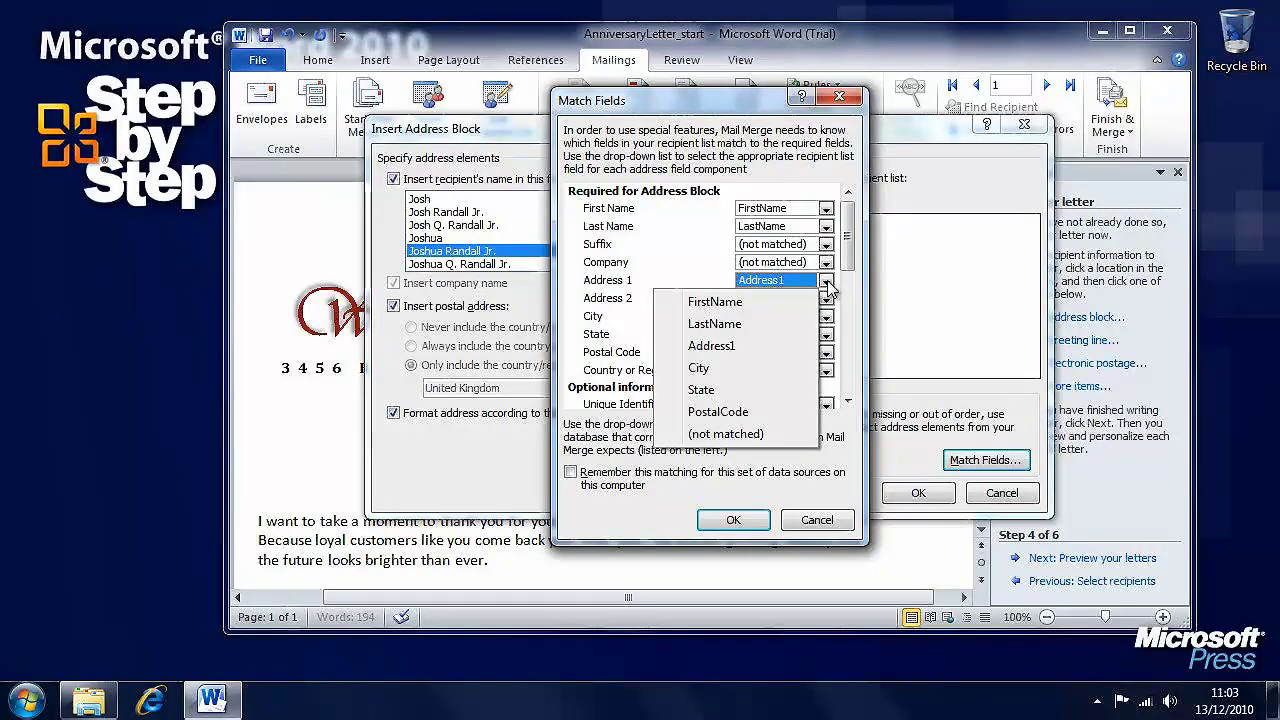
{"action": "left_click", "coordinate": [670, 265]}
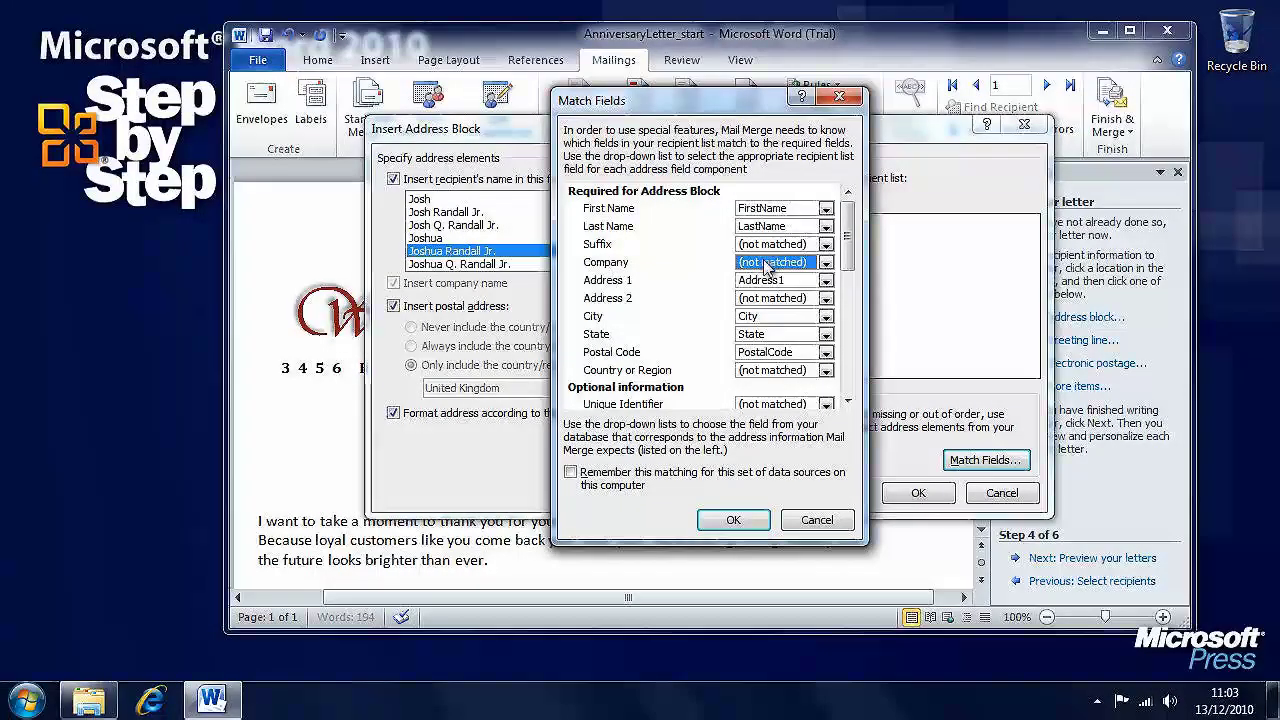
{"action": "left_click", "coordinate": [826, 245]}
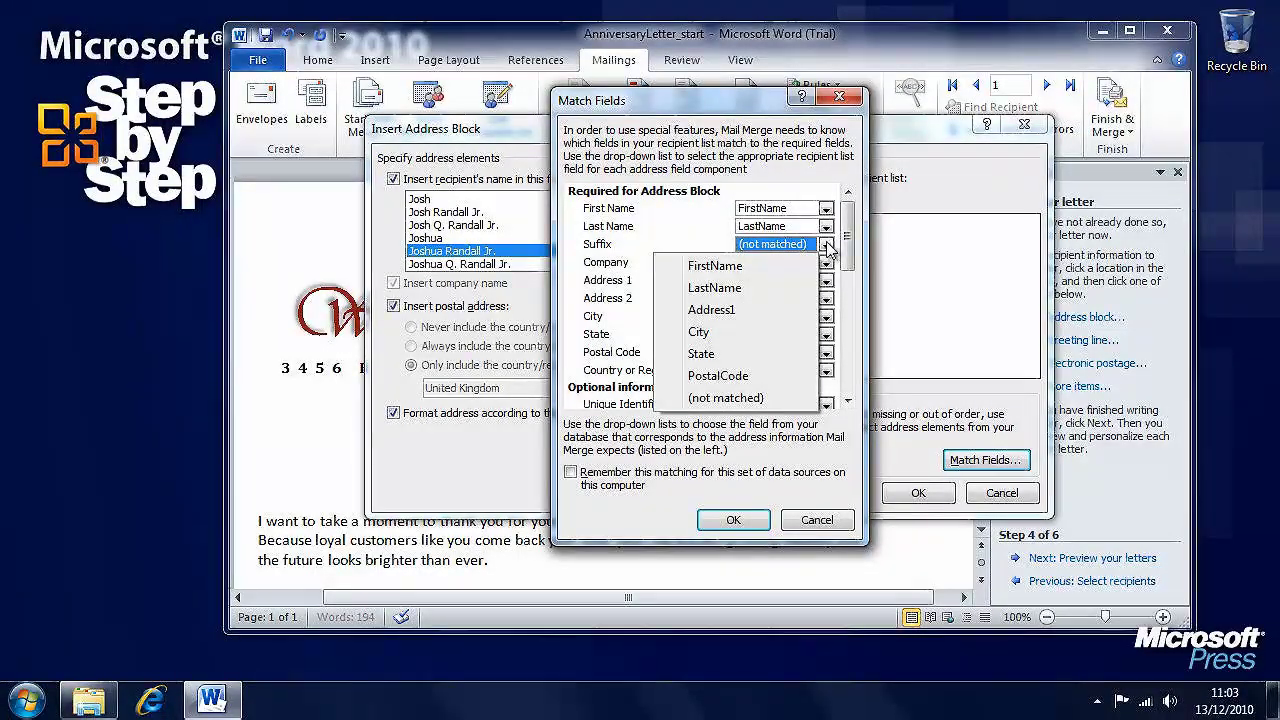
{"action": "left_click", "coordinate": [630, 256]}
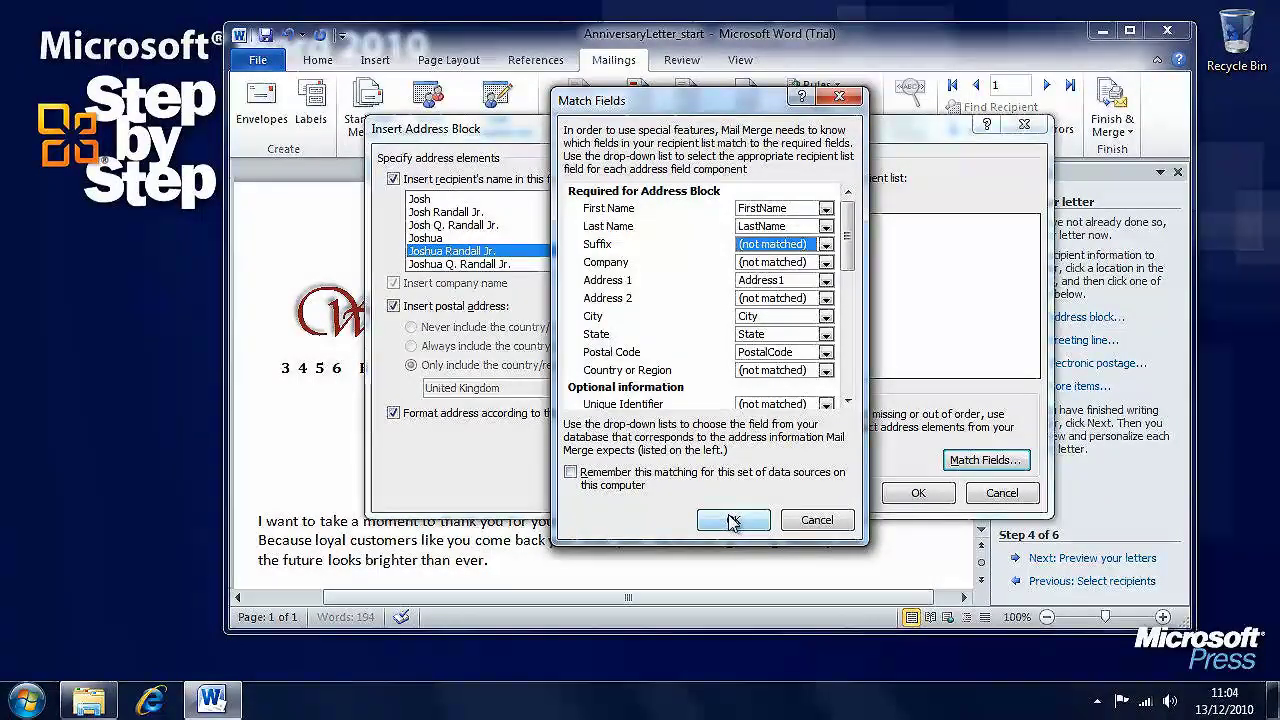
{"action": "left_click", "coordinate": [733, 521]}
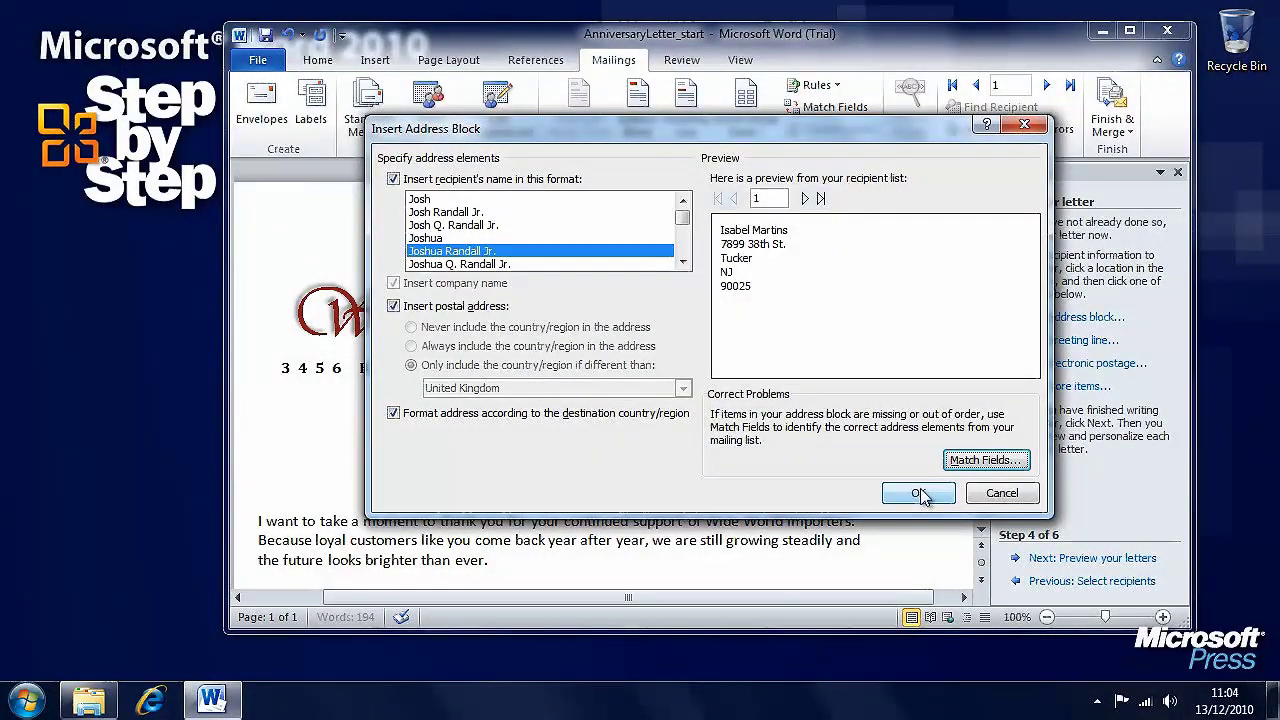
- Insert the address block, then set a greeting line of Dear, Joshua Randall Jr. format, comma
{"action": "left_click", "coordinate": [918, 493]}
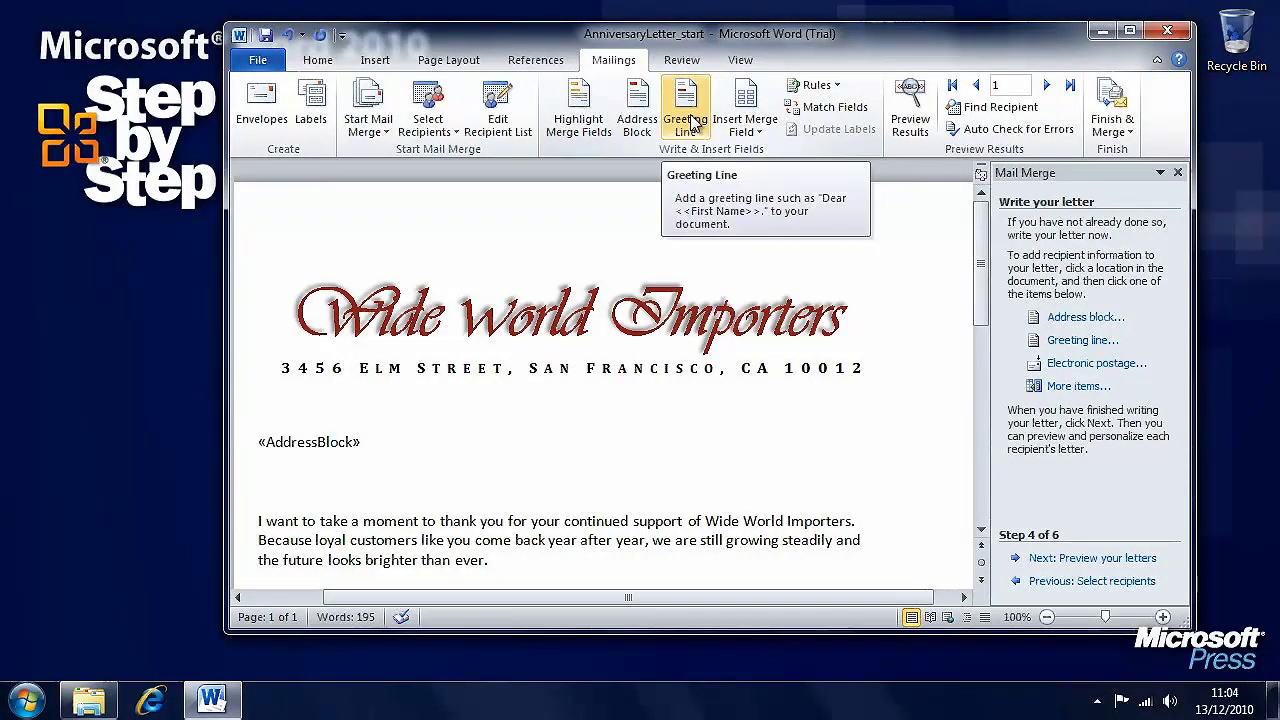
{"action": "left_click", "coordinate": [692, 118]}
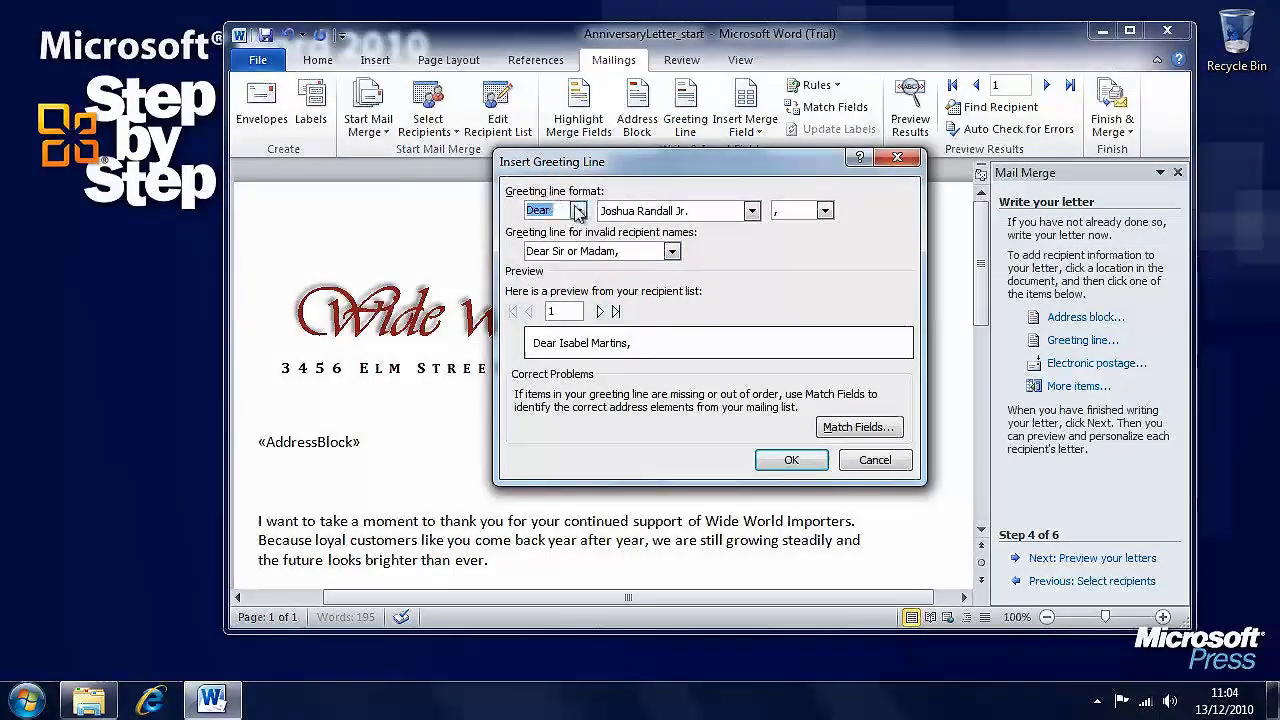
{"action": "left_click", "coordinate": [578, 211]}
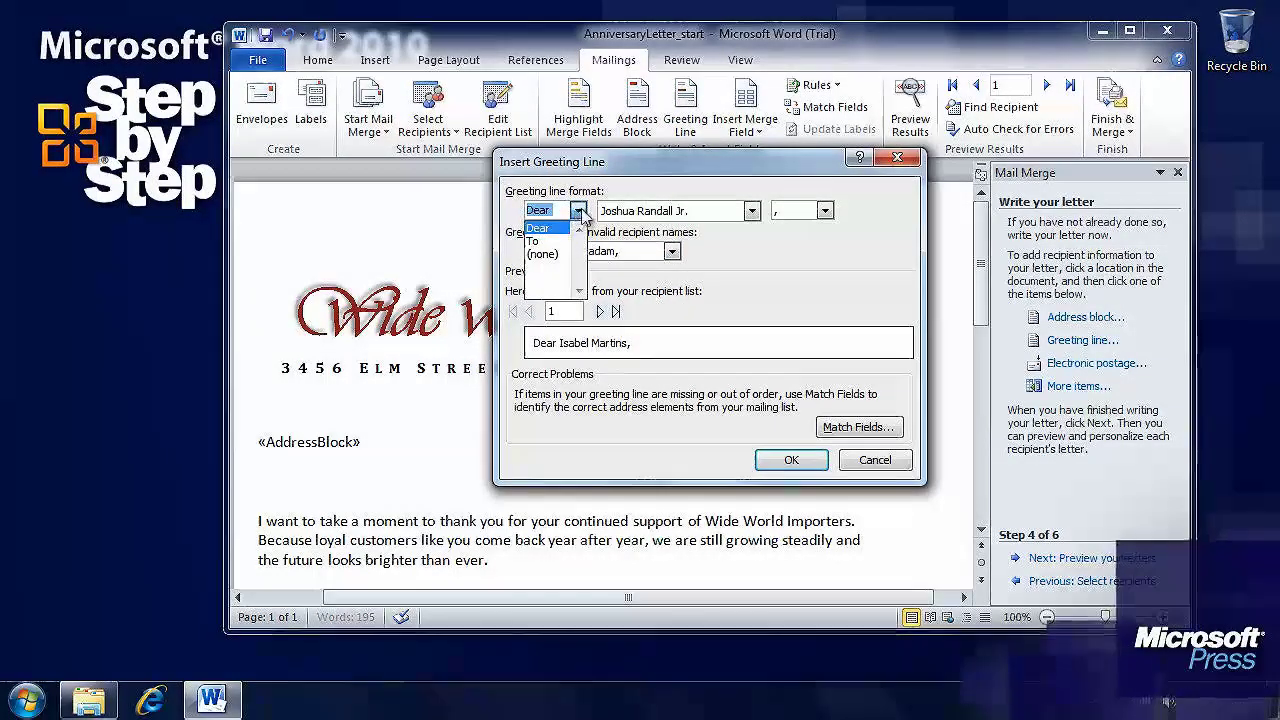
{"action": "left_click", "coordinate": [579, 212]}
{"action": "left_click", "coordinate": [750, 212]}
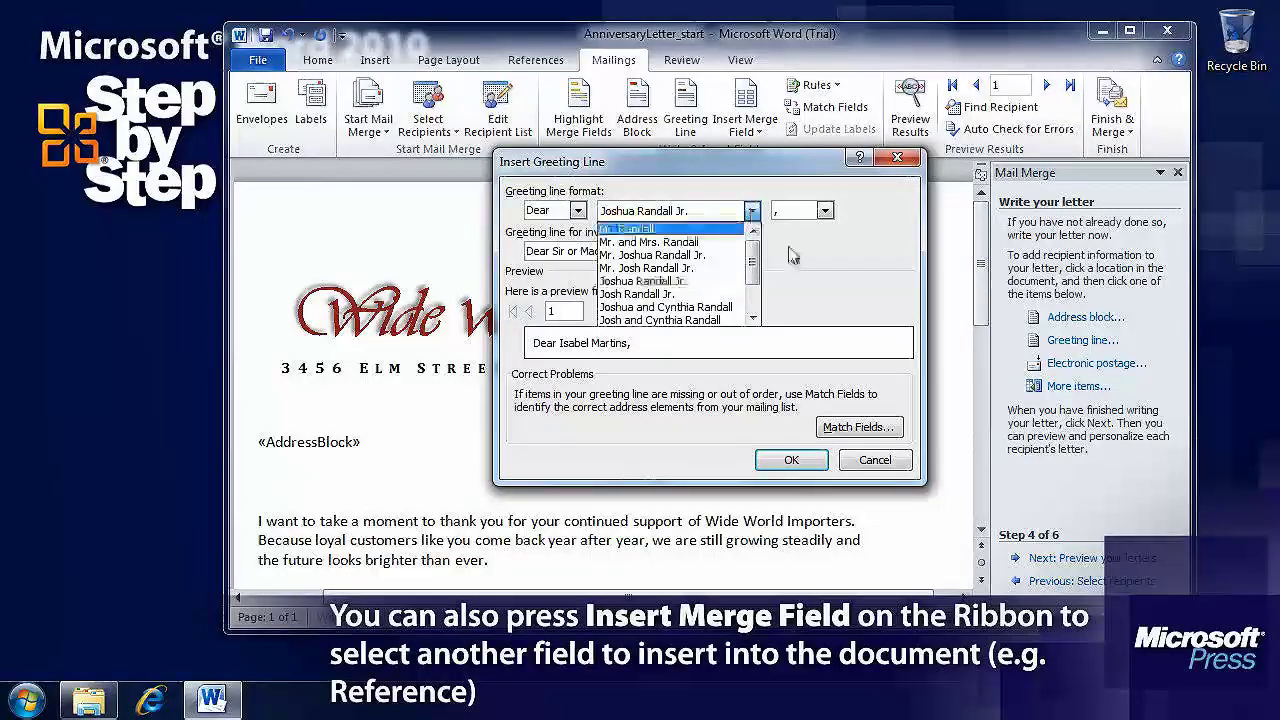
{"action": "left_click", "coordinate": [750, 212]}
{"action": "left_click", "coordinate": [824, 211]}
{"action": "left_click", "coordinate": [824, 211]}
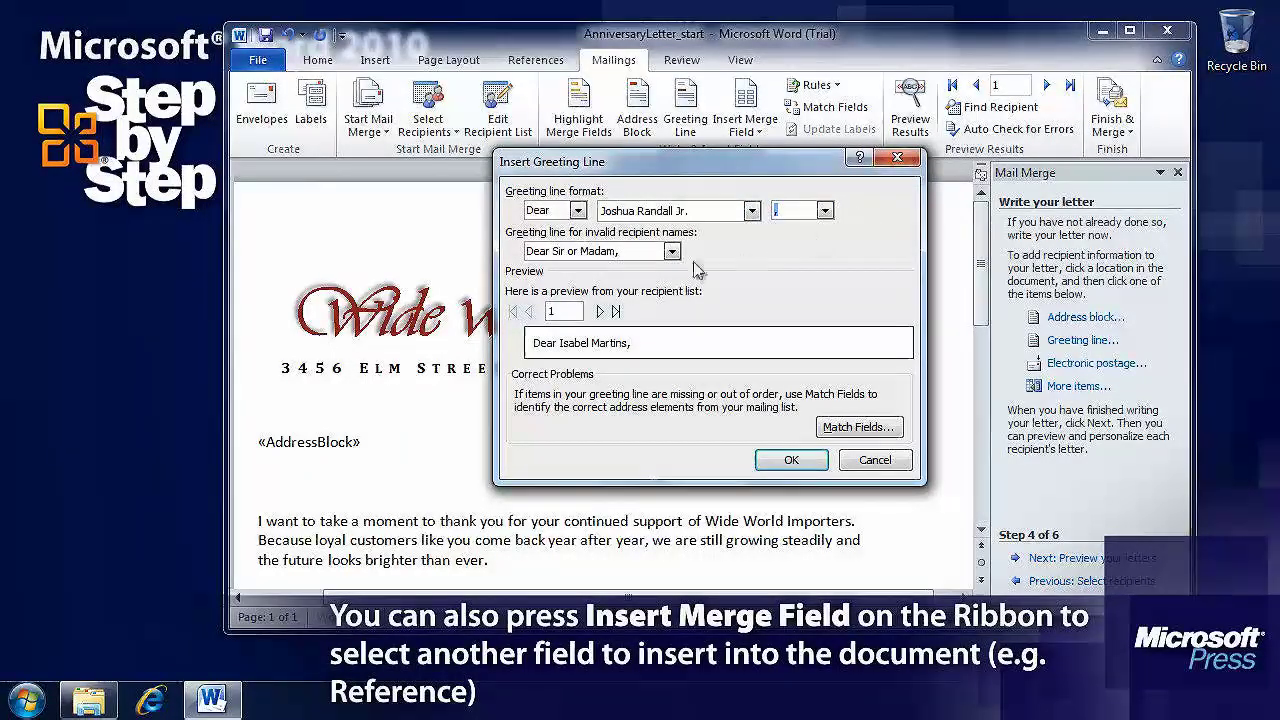
- Keep Dear Sir or Madam for invalid names and insert the greeting line
{"action": "left_click", "coordinate": [672, 251]}
{"action": "left_click", "coordinate": [676, 254]}
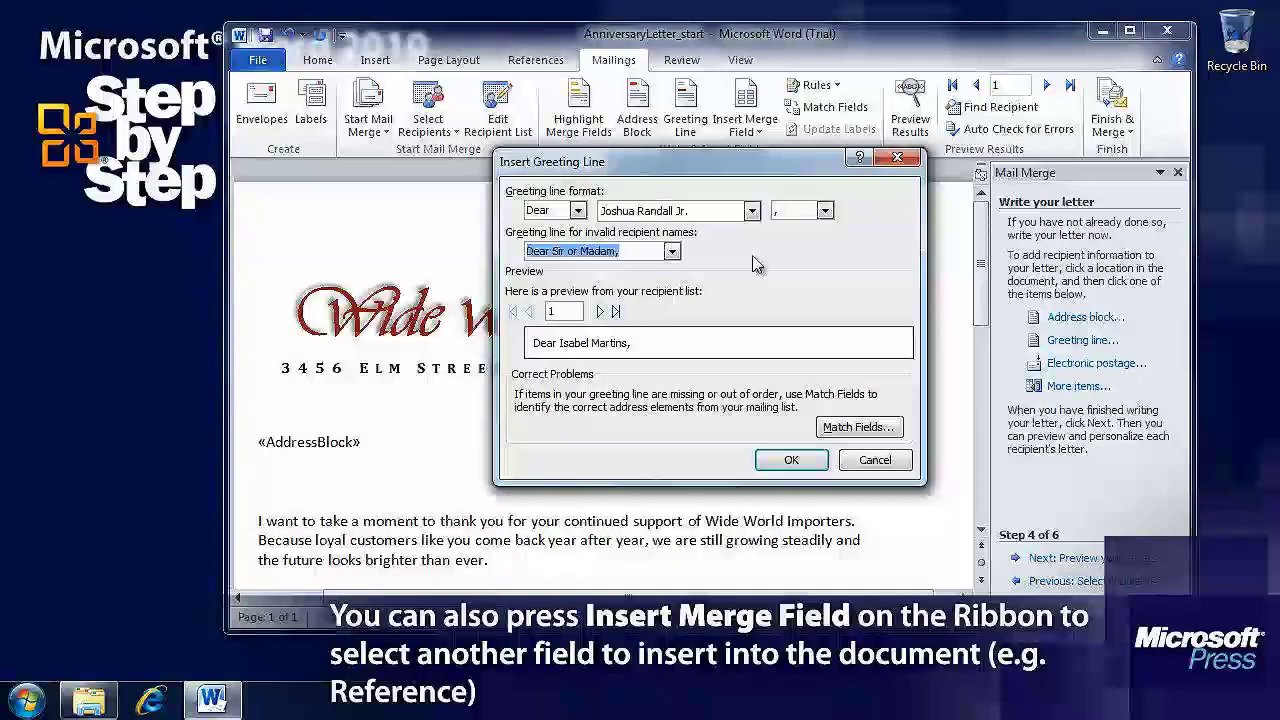
{"action": "left_click", "coordinate": [751, 211]}
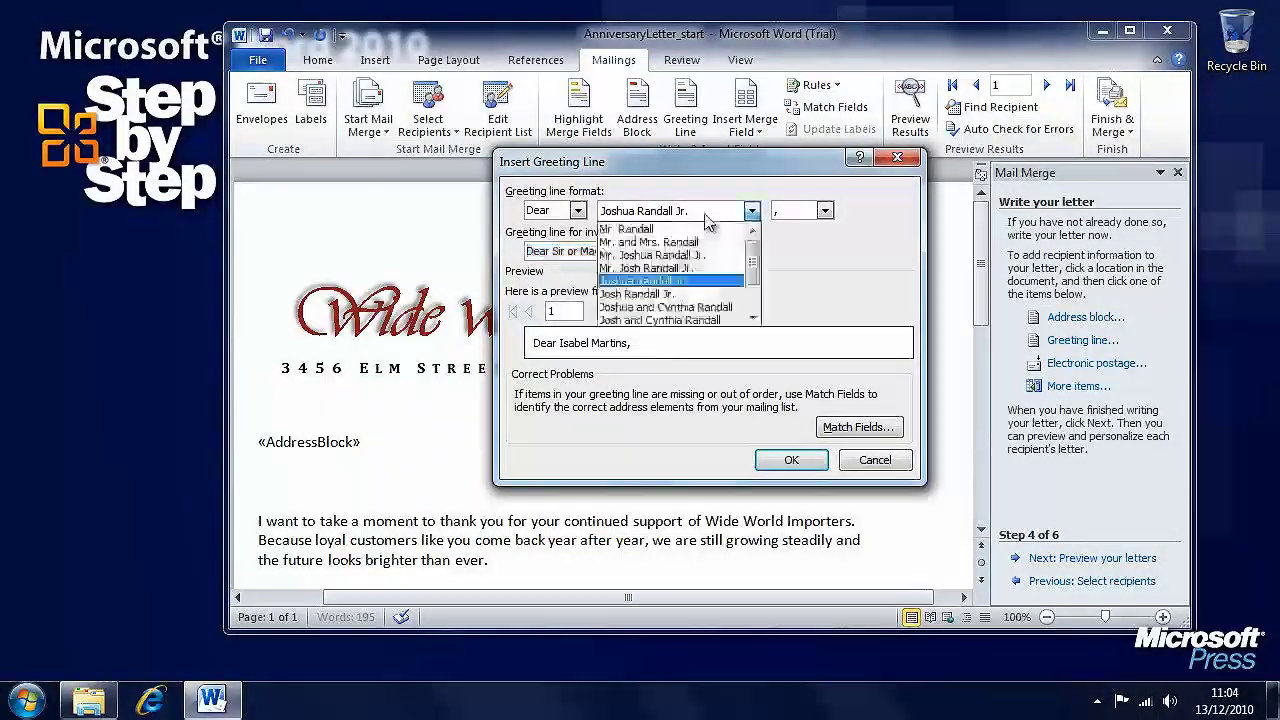
{"action": "mouse_move", "coordinate": [753, 260]}
{"action": "left_mouse_down"}
{"action": "mouse_move", "coordinate": [754, 294]}
{"action": "mouse_move", "coordinate": [753, 250]}
{"action": "left_mouse_up"}
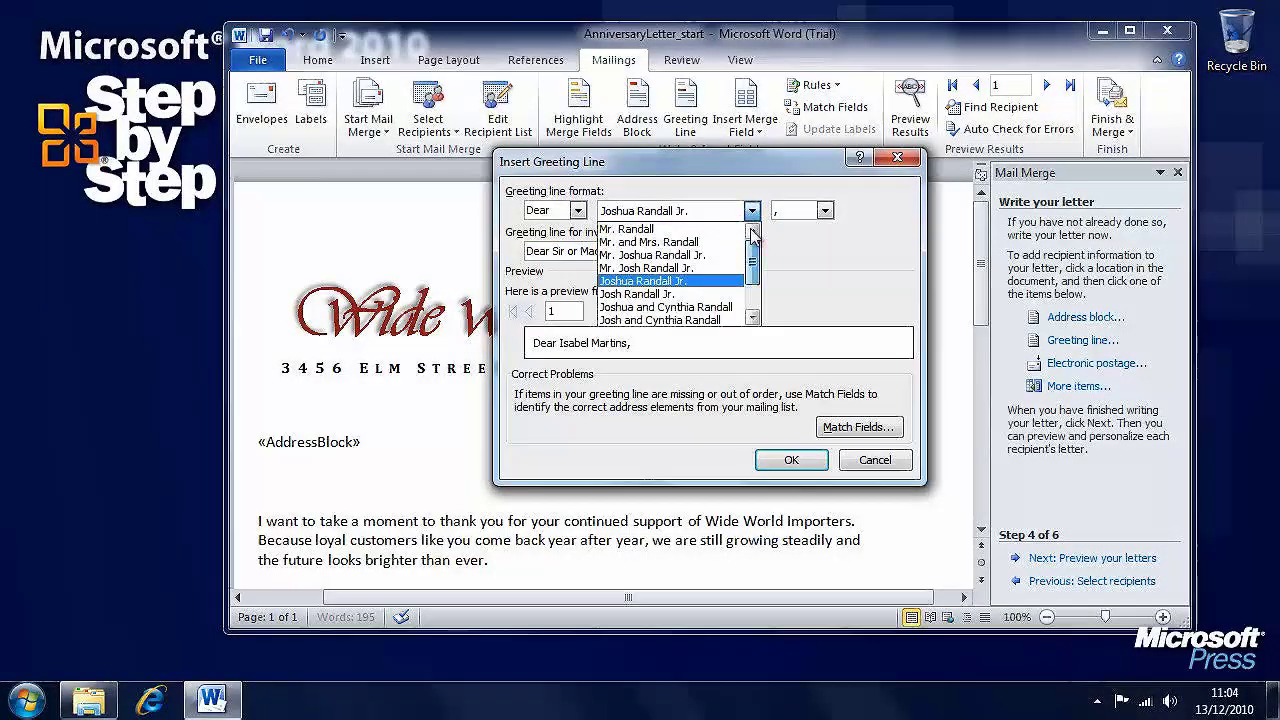
{"action": "left_click", "coordinate": [789, 265]}
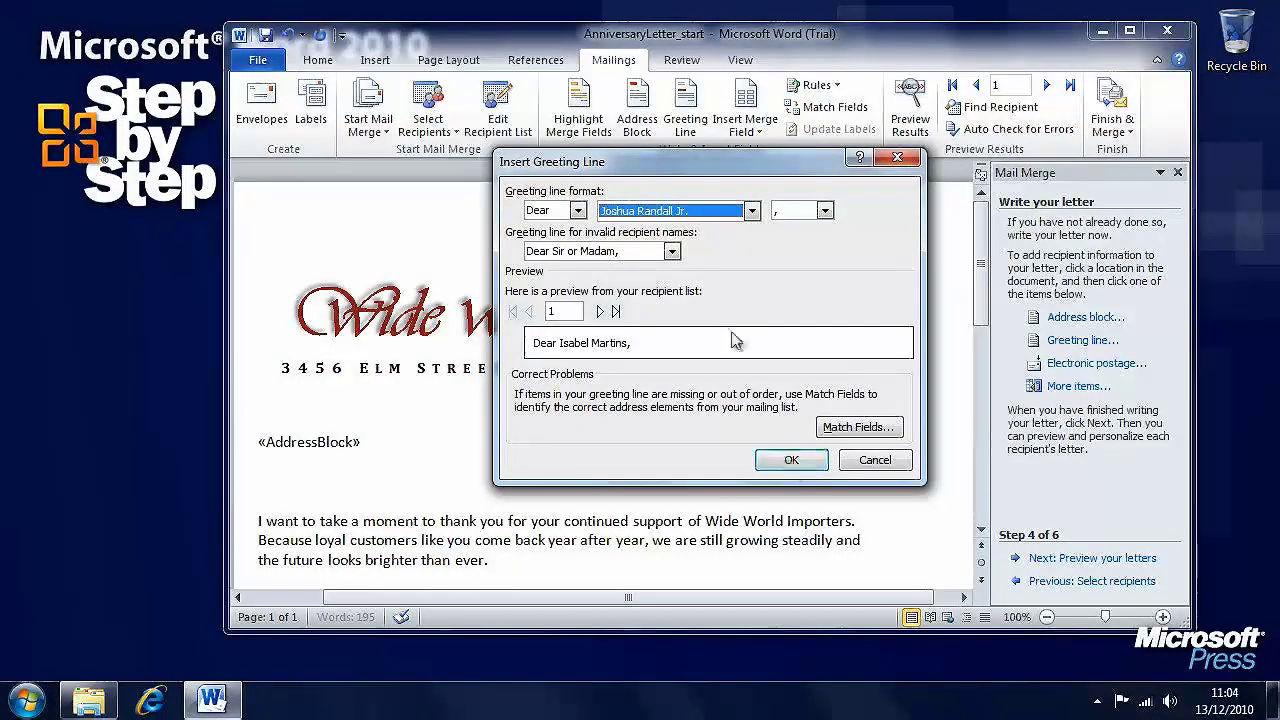
{"action": "left_click", "coordinate": [791, 462]}
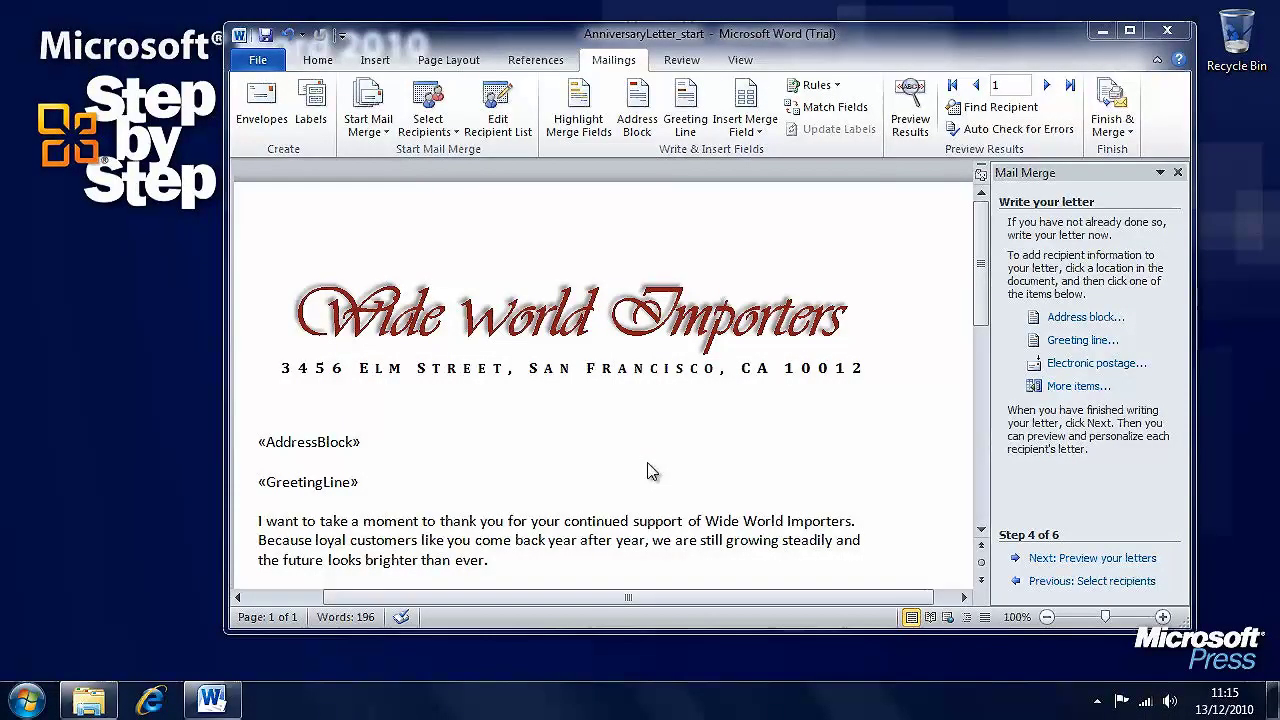
- Highlight the merge fields and preview the letter with the first recipient's data
{"action": "left_click", "coordinate": [585, 128]}
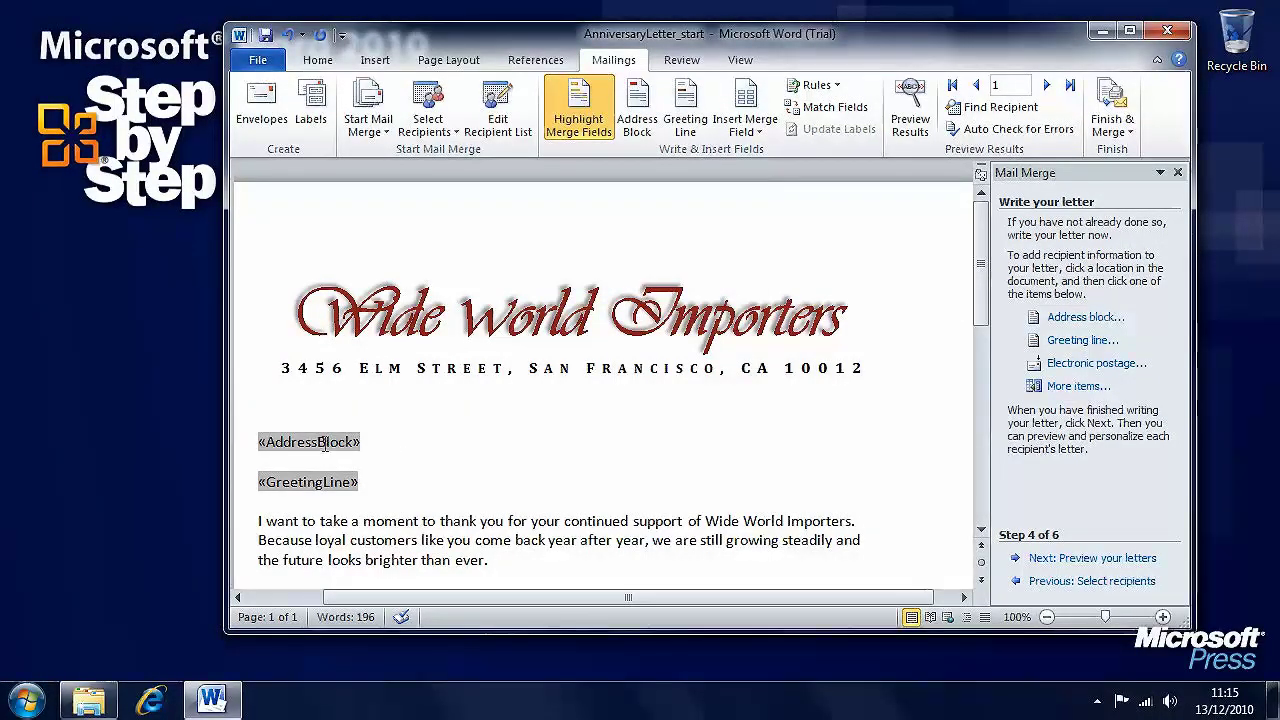
{"action": "mouse_move", "coordinate": [980, 271]}
{"action": "left_mouse_down"}
{"action": "mouse_move", "coordinate": [980, 388]}
{"action": "mouse_move", "coordinate": [980, 262]}
{"action": "left_mouse_up"}
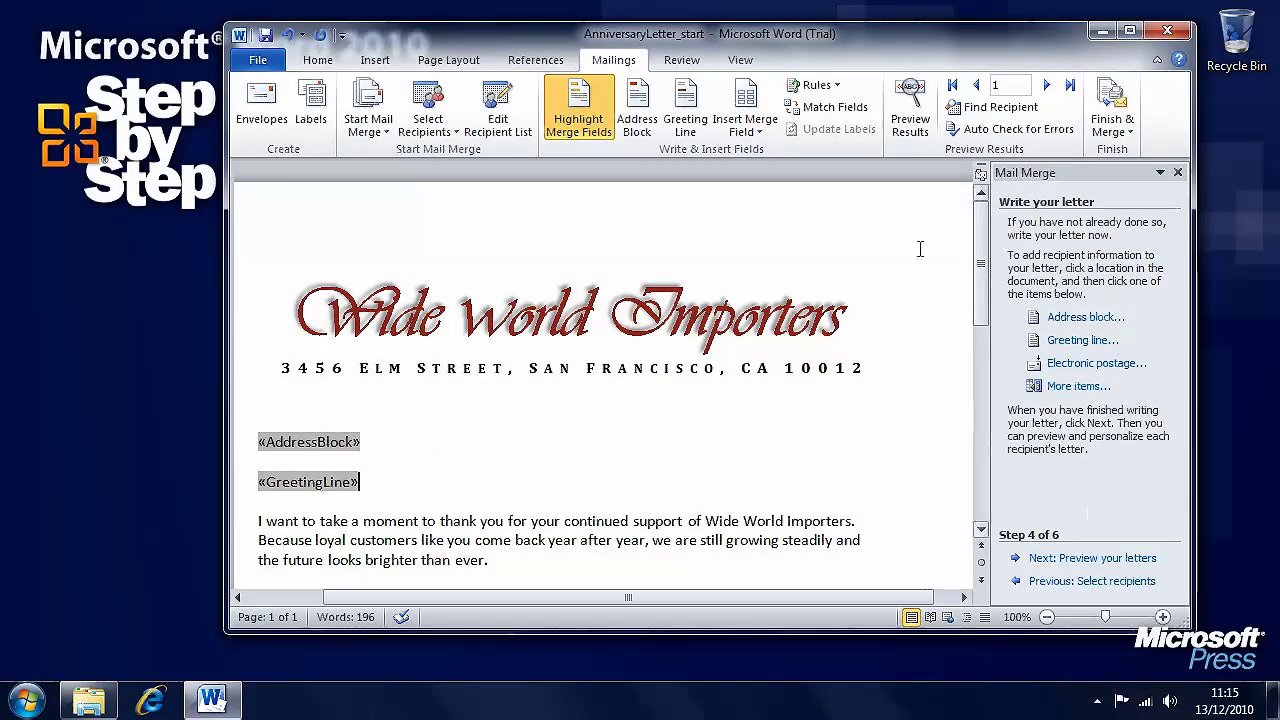
{"action": "left_click", "coordinate": [910, 110]}
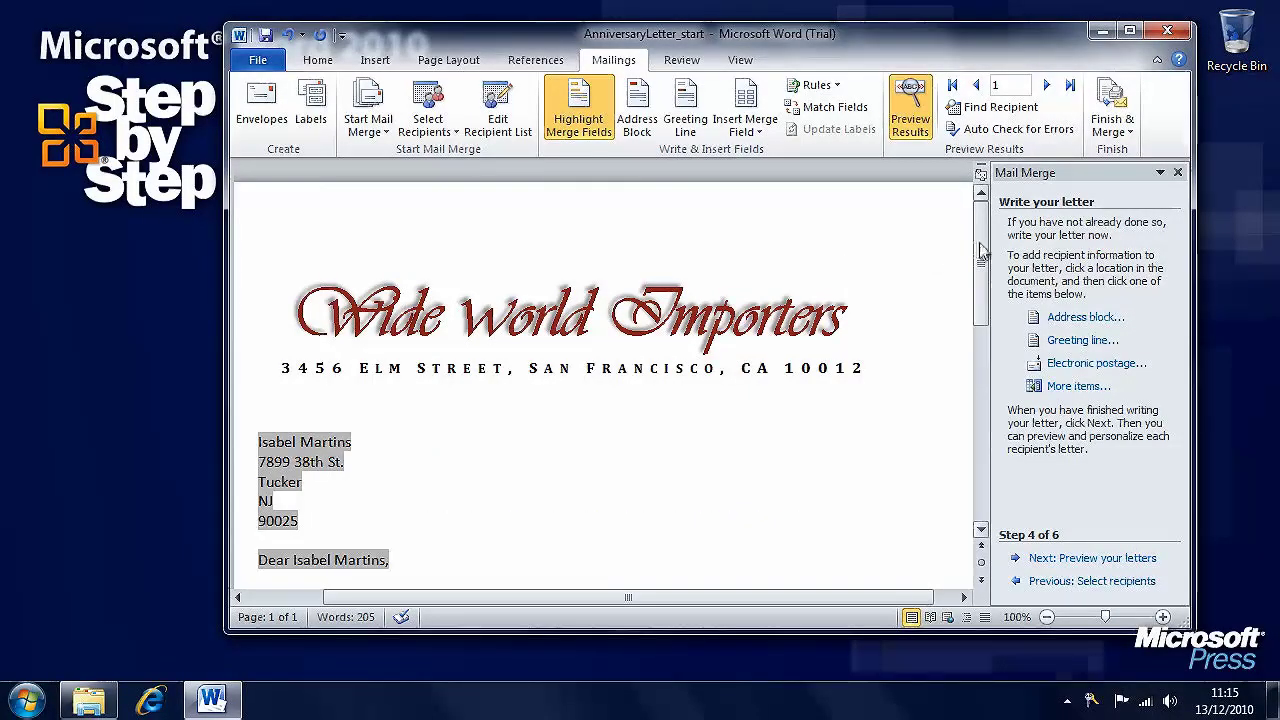
{"action": "scroll", "coordinate": [904, 290], "scroll_direction": "down", "scroll_amount": 1}
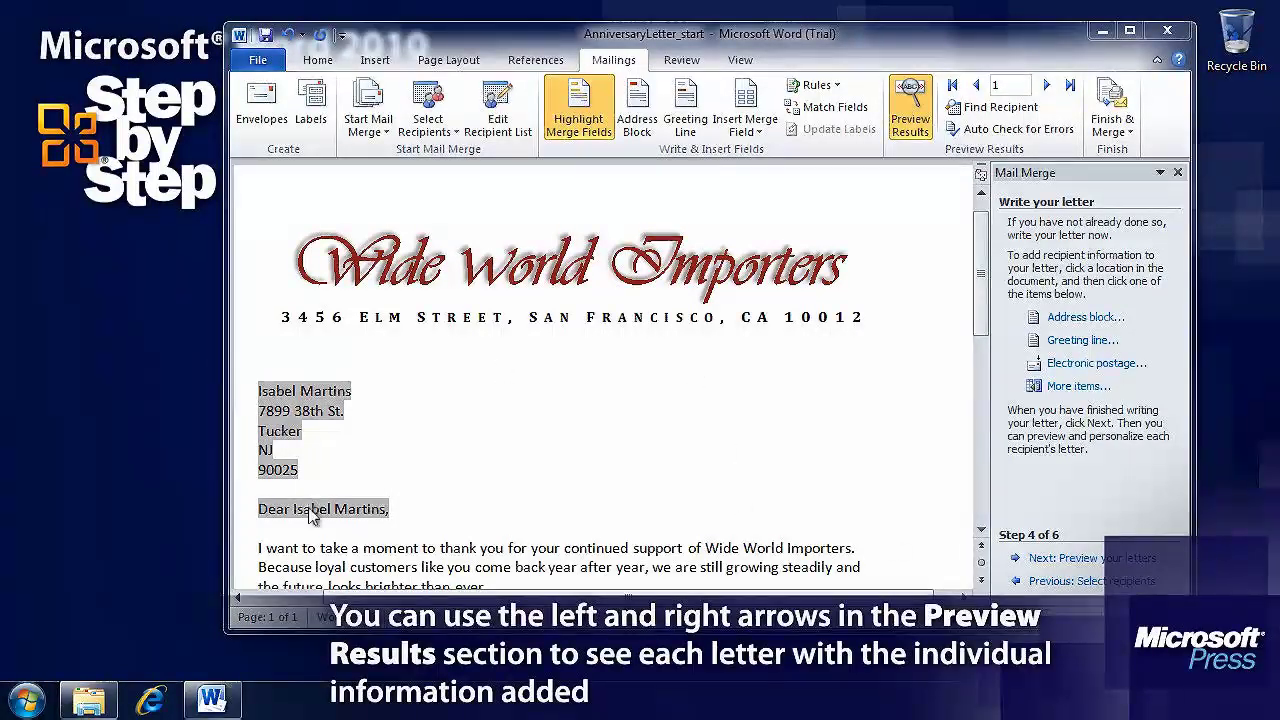
{"action": "mouse_move", "coordinate": [981, 228]}
{"action": "left_mouse_down"}
{"action": "mouse_move", "coordinate": [981, 370]}
{"action": "mouse_move", "coordinate": [981, 220]}
{"action": "left_mouse_up"}
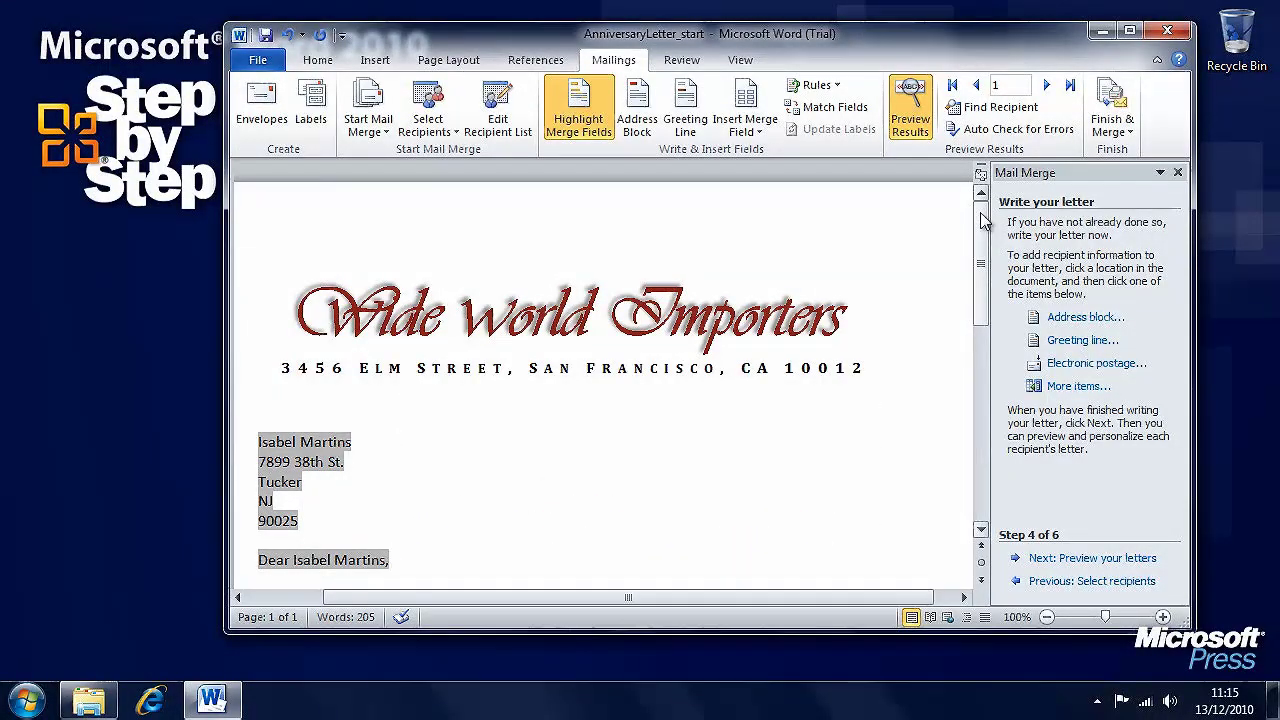
- Merge all records with Edit Individual Documents into Letters1 and scroll through the personalised letters
{"action": "left_click", "coordinate": [1125, 133]}
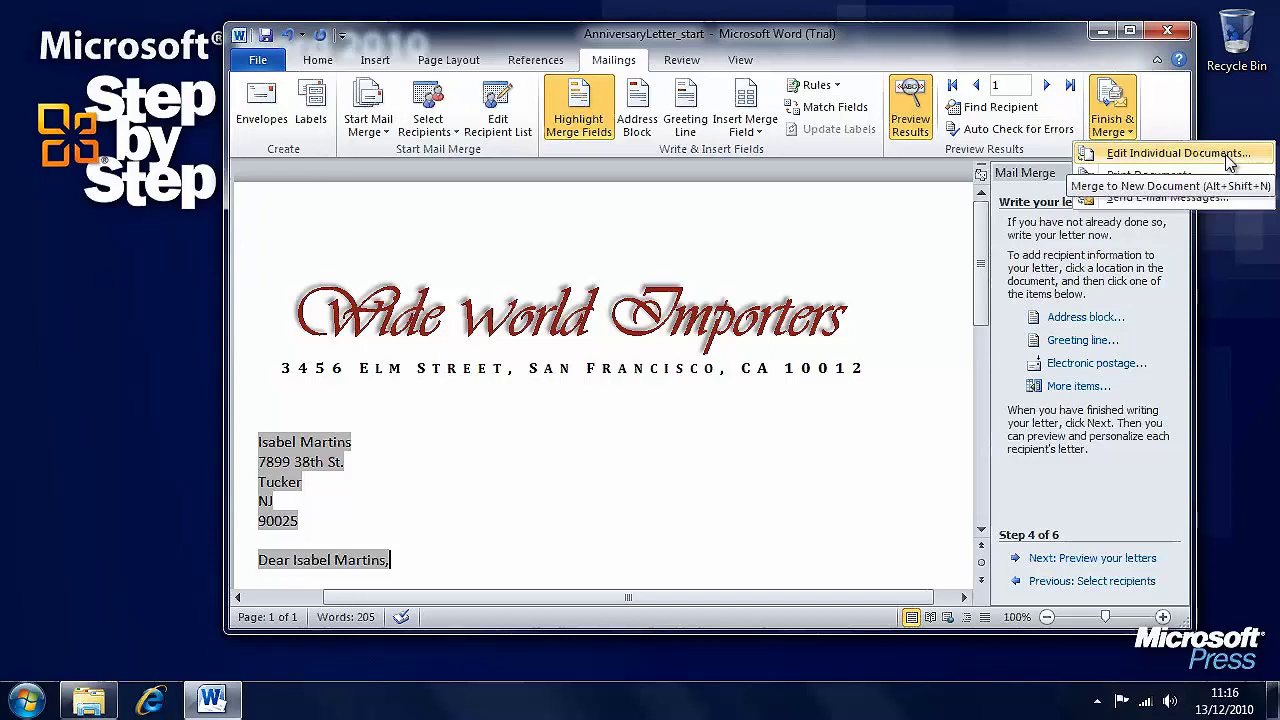
{"action": "left_click", "coordinate": [1228, 158]}
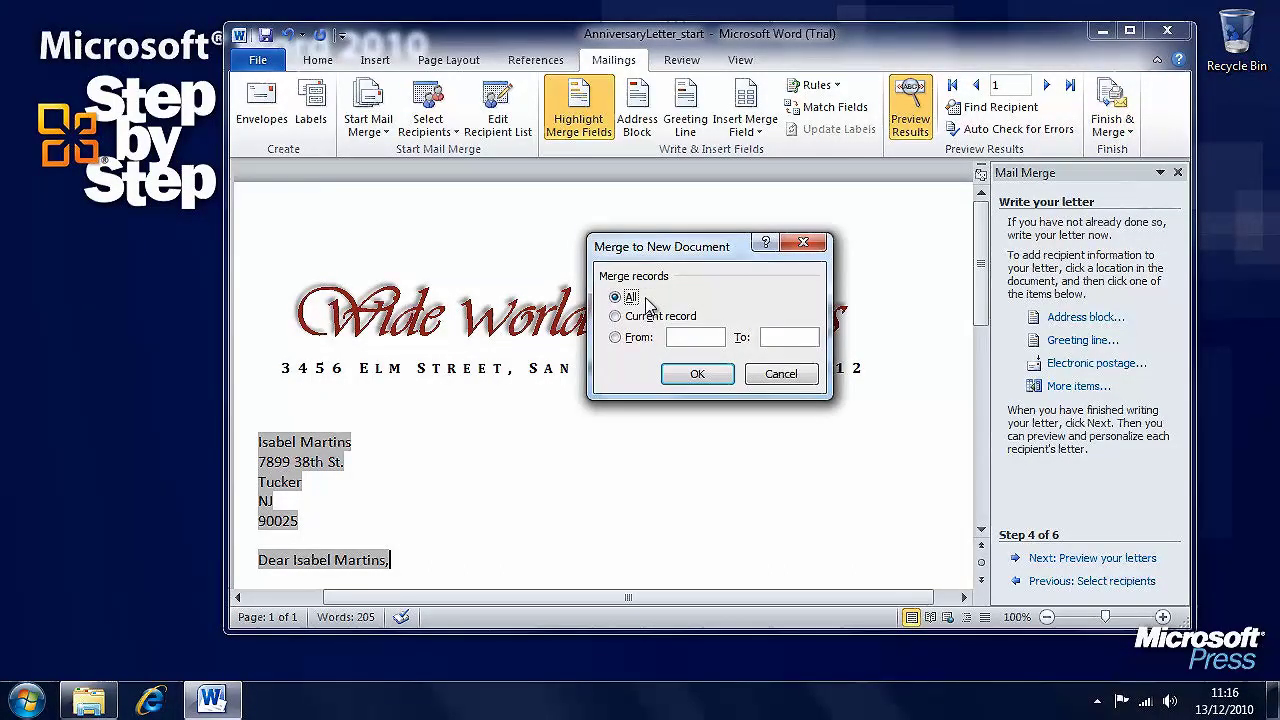
{"action": "left_click", "coordinate": [699, 374]}
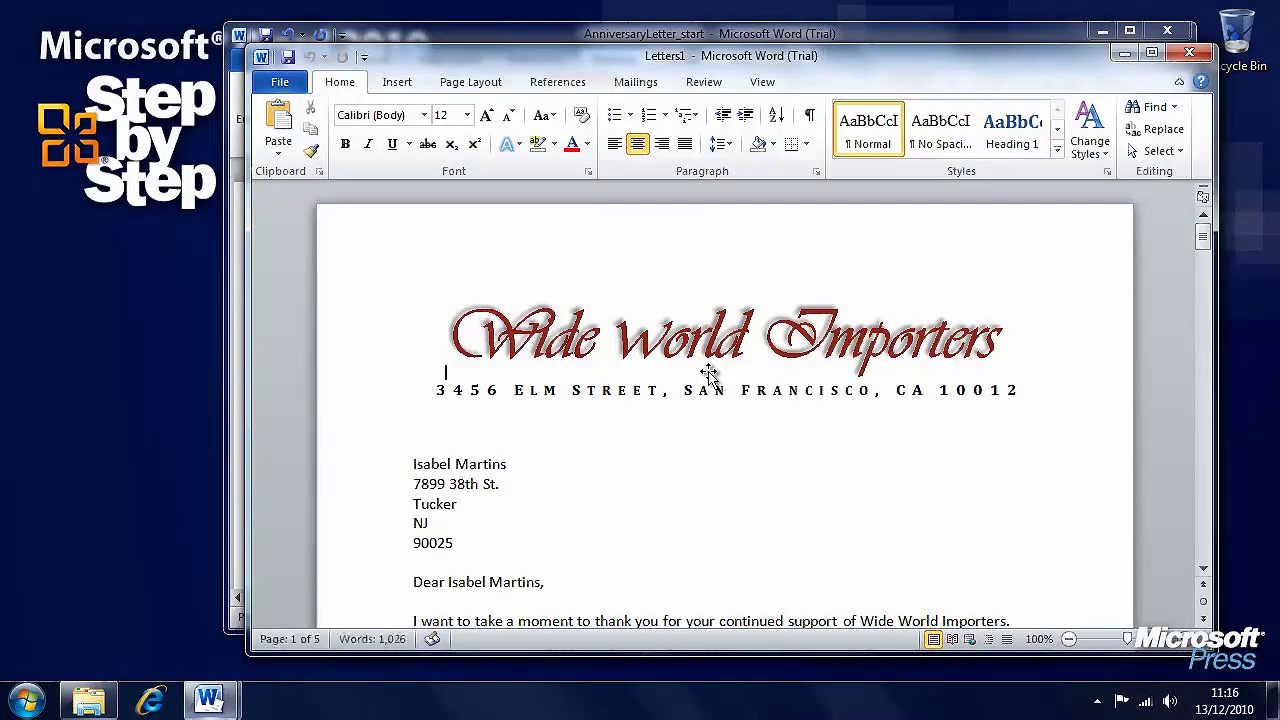
{"action": "left_click", "coordinate": [1203, 238]}
{"action": "mouse_move", "coordinate": [1203, 241]}
{"action": "left_mouse_down"}
{"action": "mouse_move", "coordinate": [1206, 543]}
{"action": "mouse_move", "coordinate": [1220, 210]}
{"action": "left_mouse_up"}
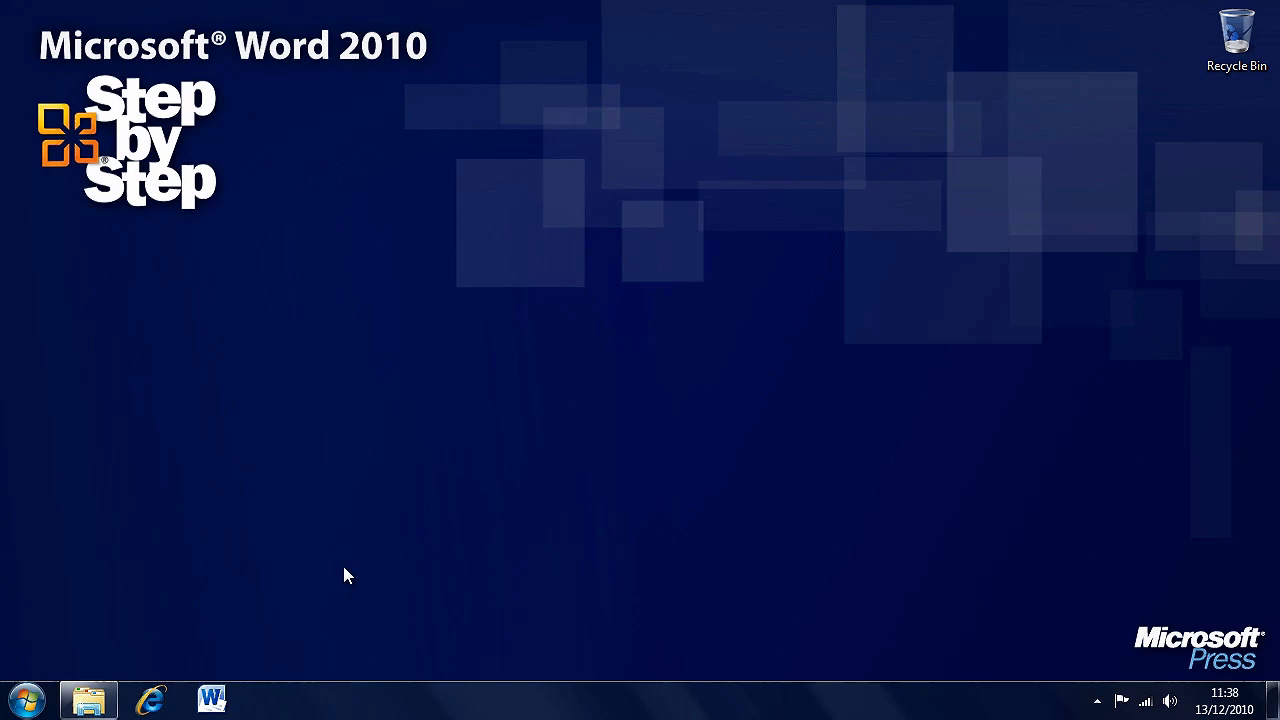
- Relaunch Word on a blank document, cancel the Envelopes dialog on Mailings, and open Start Mail Merge
{"action": "left_click", "coordinate": [211, 699]}
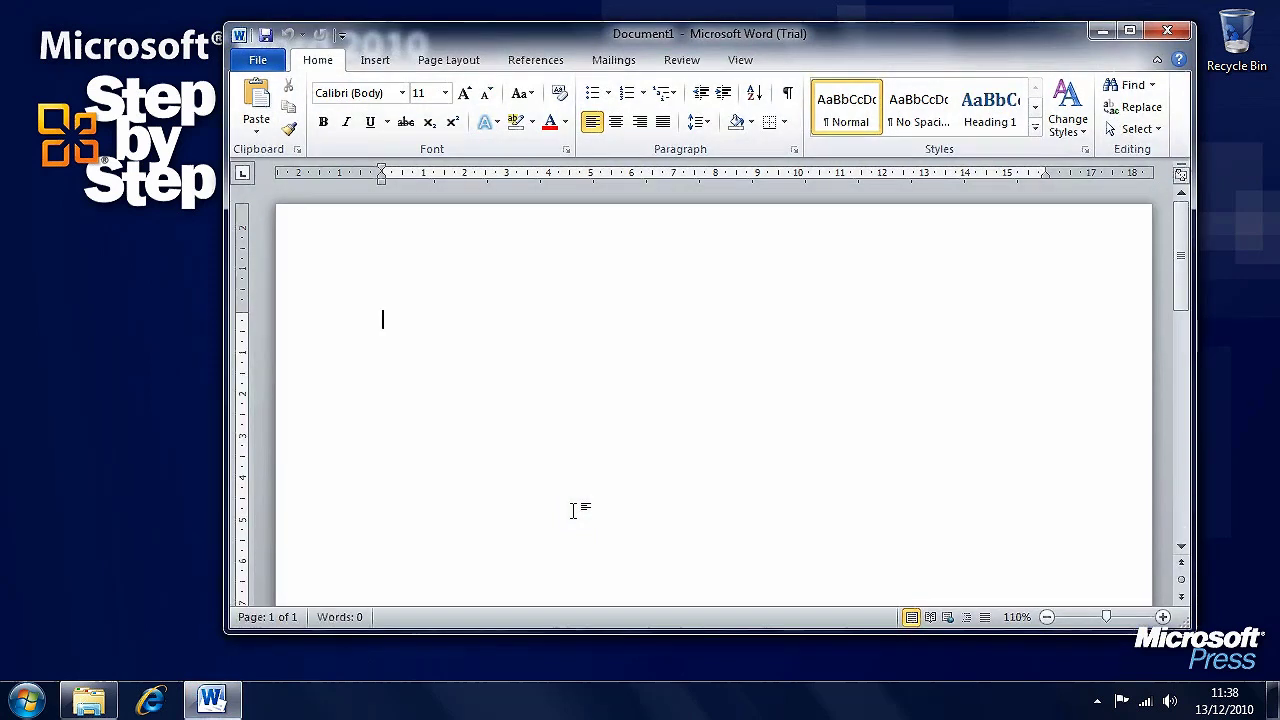
{"action": "left_click", "coordinate": [600, 62]}
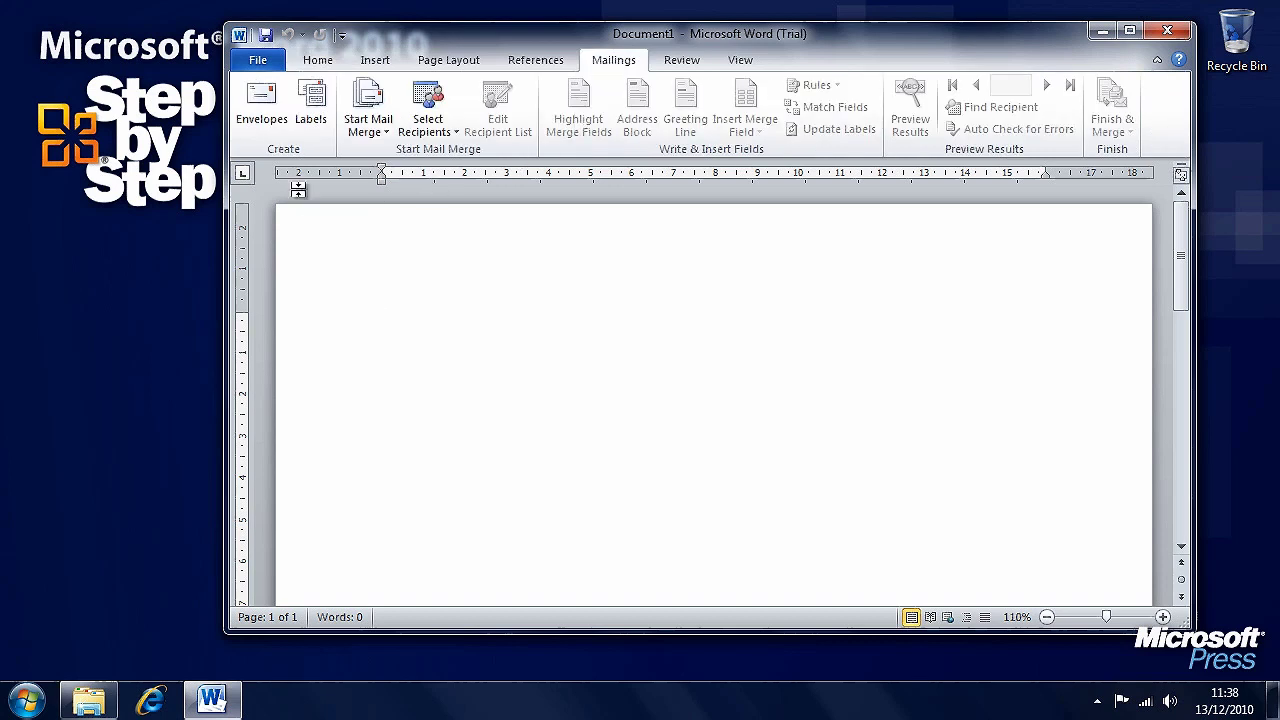
{"action": "left_click", "coordinate": [258, 122]}
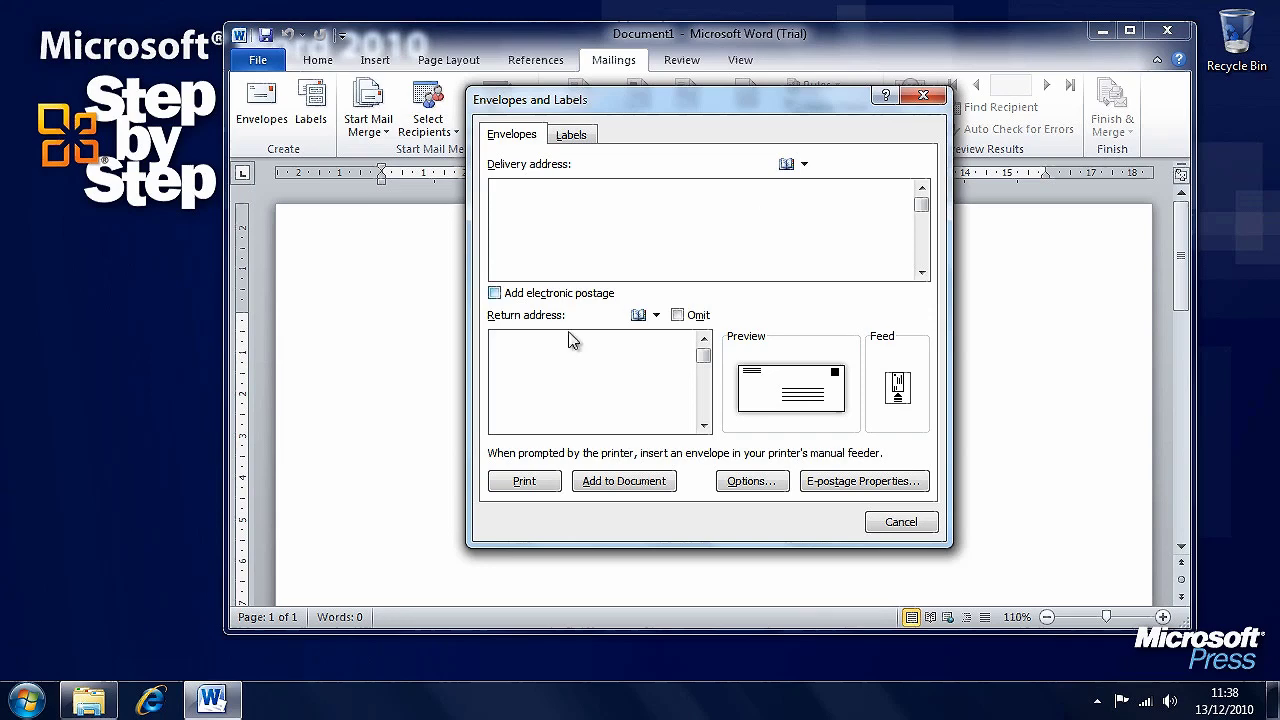
{"action": "left_click", "coordinate": [900, 522]}
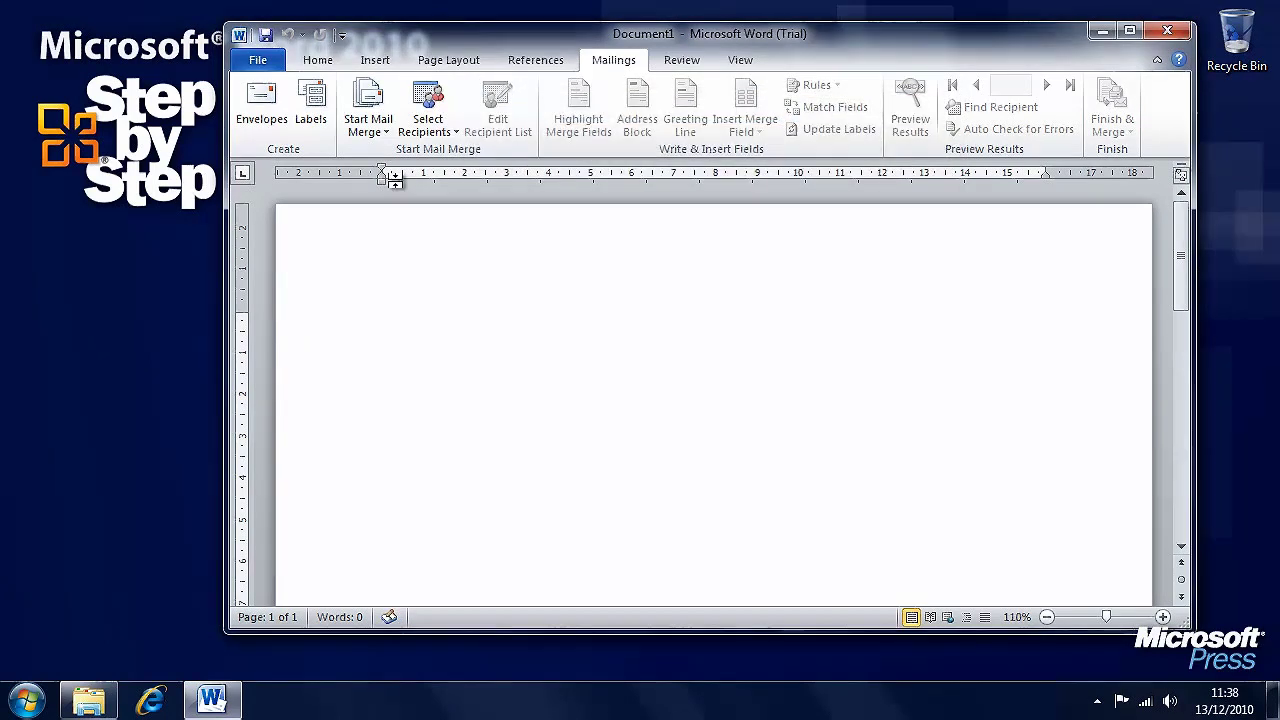
{"action": "left_click", "coordinate": [381, 134]}
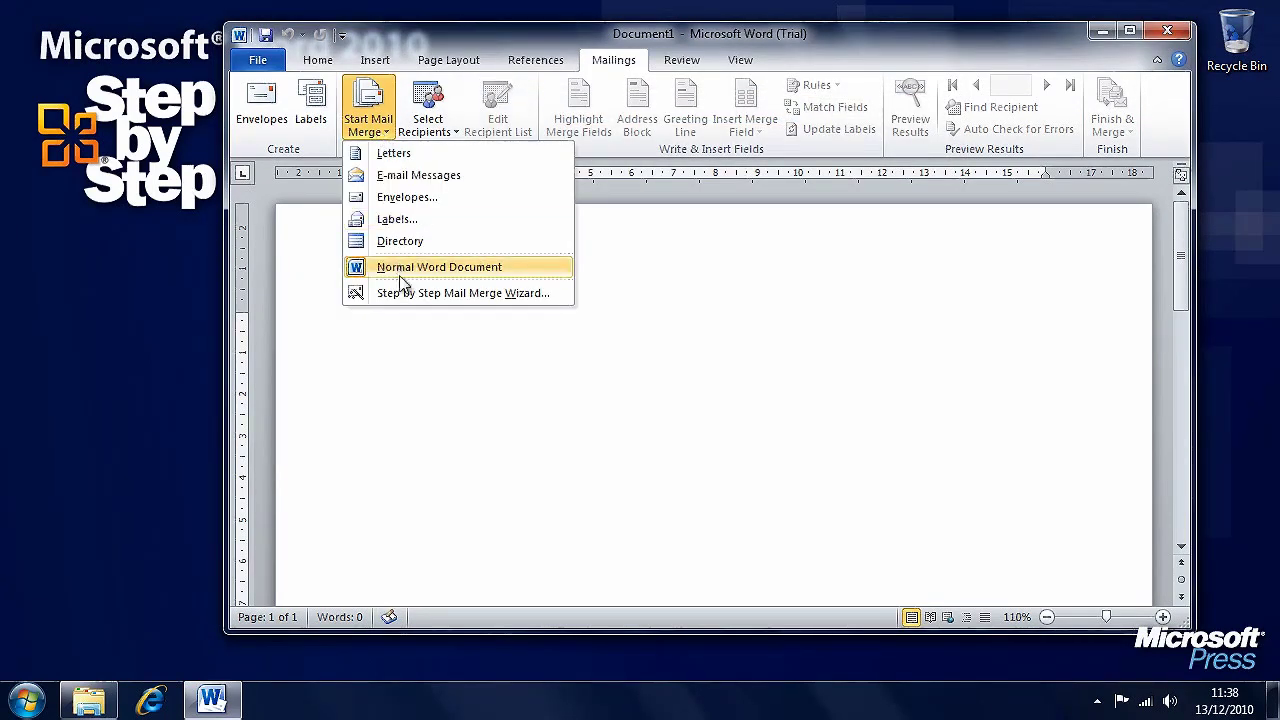
- Start the Step by Step Mail Merge Wizard with Envelopes as the document type
{"action": "left_click", "coordinate": [555, 295]}
{"action": "left_click", "coordinate": [1031, 294]}
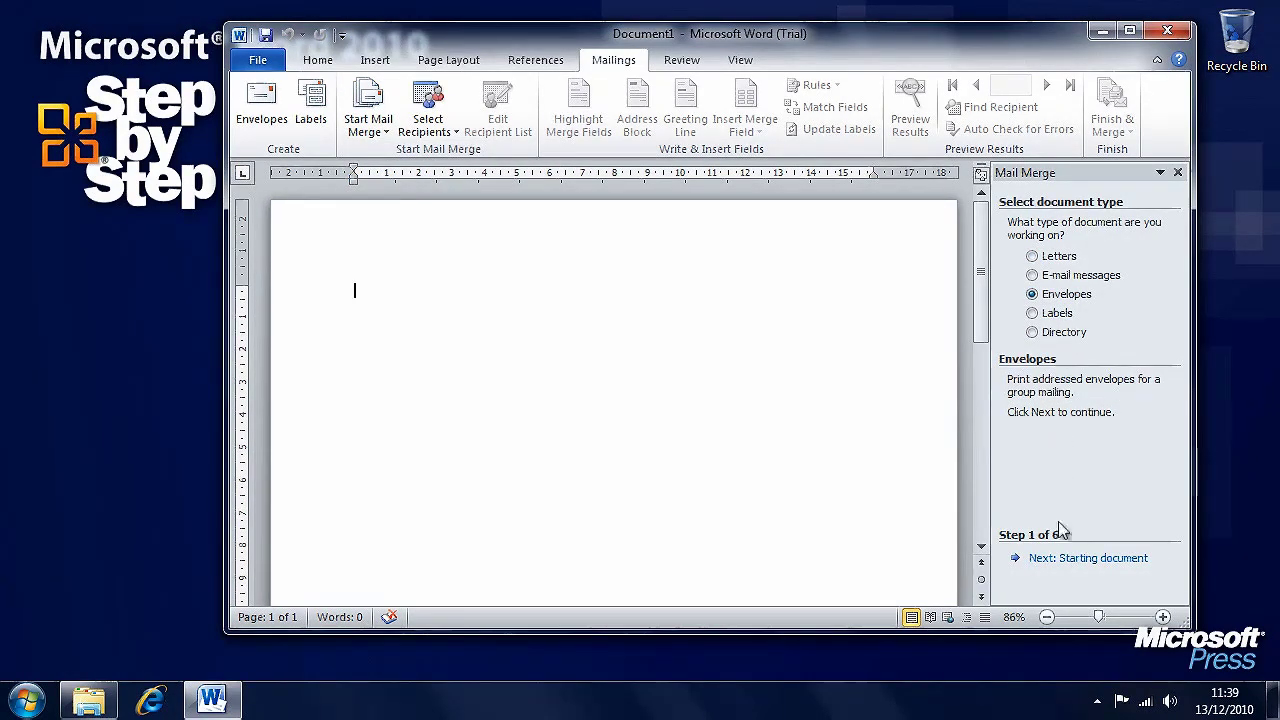
{"action": "left_click", "coordinate": [1109, 566]}
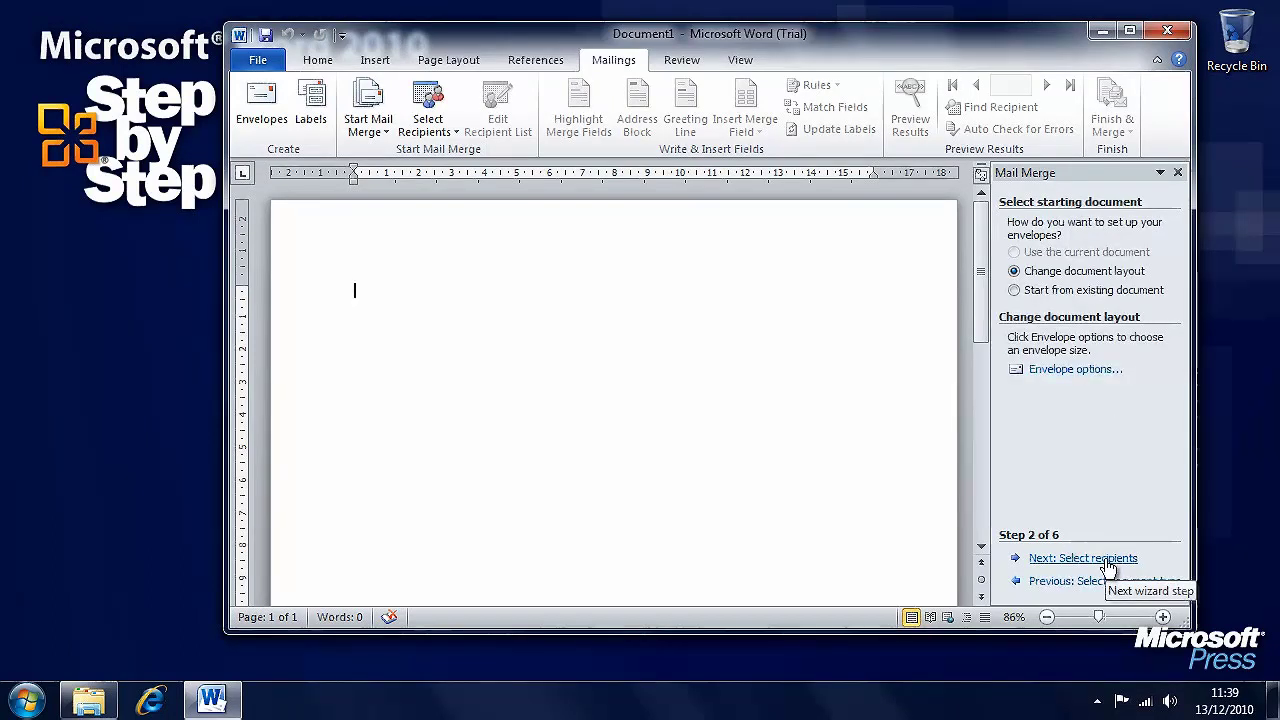
- Set the envelope size to Size 9, leaving the delivery address font unchanged
{"action": "left_click", "coordinate": [1094, 370]}
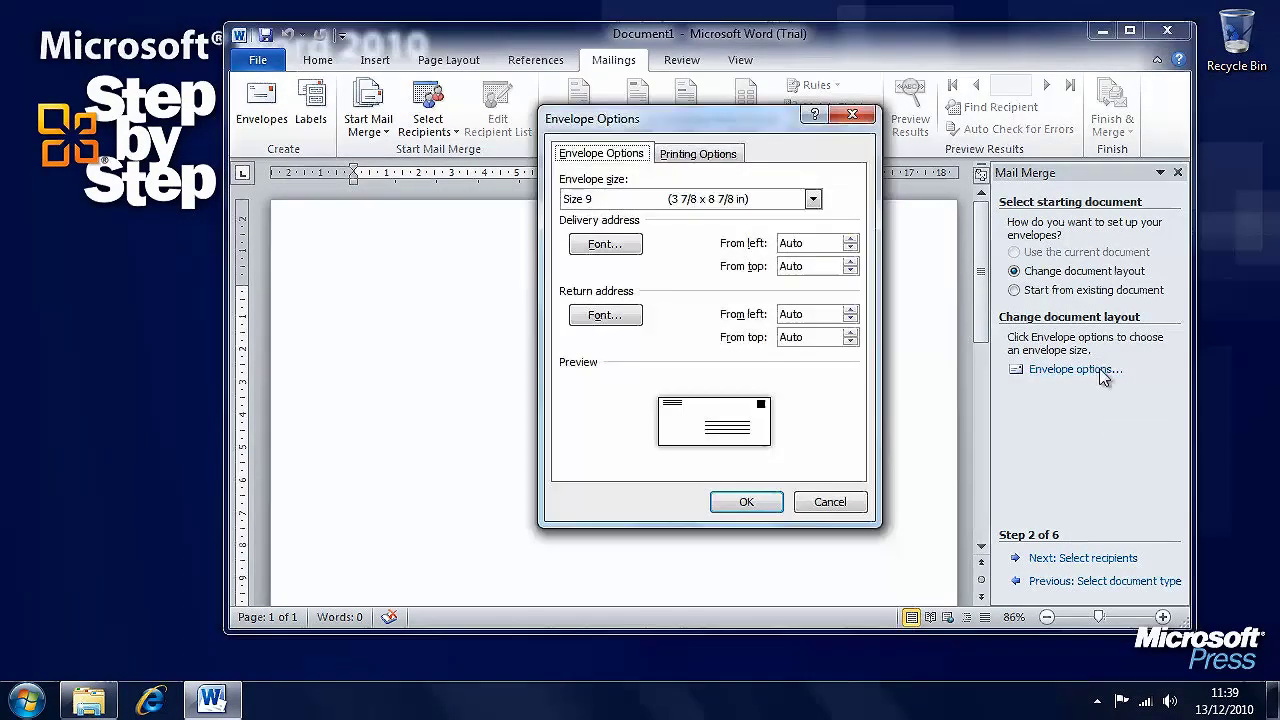
{"action": "left_click", "coordinate": [813, 199]}
{"action": "mouse_move", "coordinate": [815, 242]}
{"action": "left_mouse_down"}
{"action": "mouse_move", "coordinate": [816, 340]}
{"action": "mouse_move", "coordinate": [818, 238]}
{"action": "left_mouse_up"}
{"action": "left_click", "coordinate": [848, 207]}
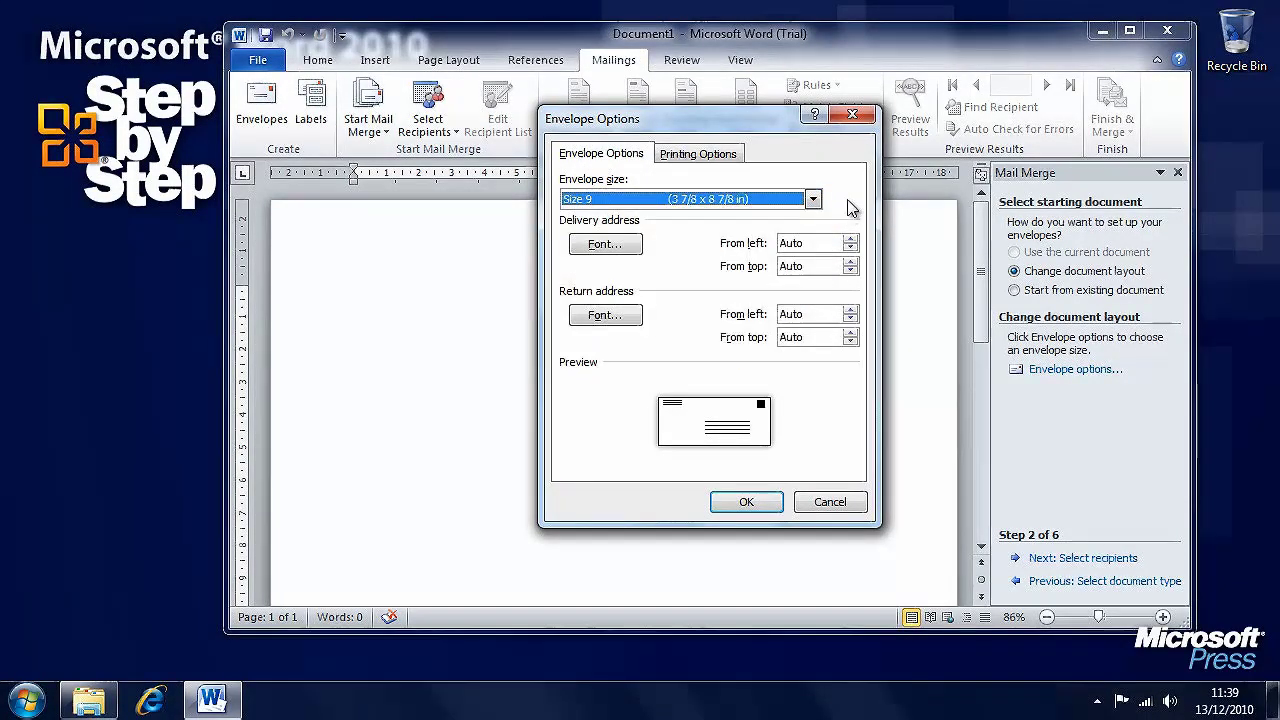
{"action": "left_click", "coordinate": [618, 245]}
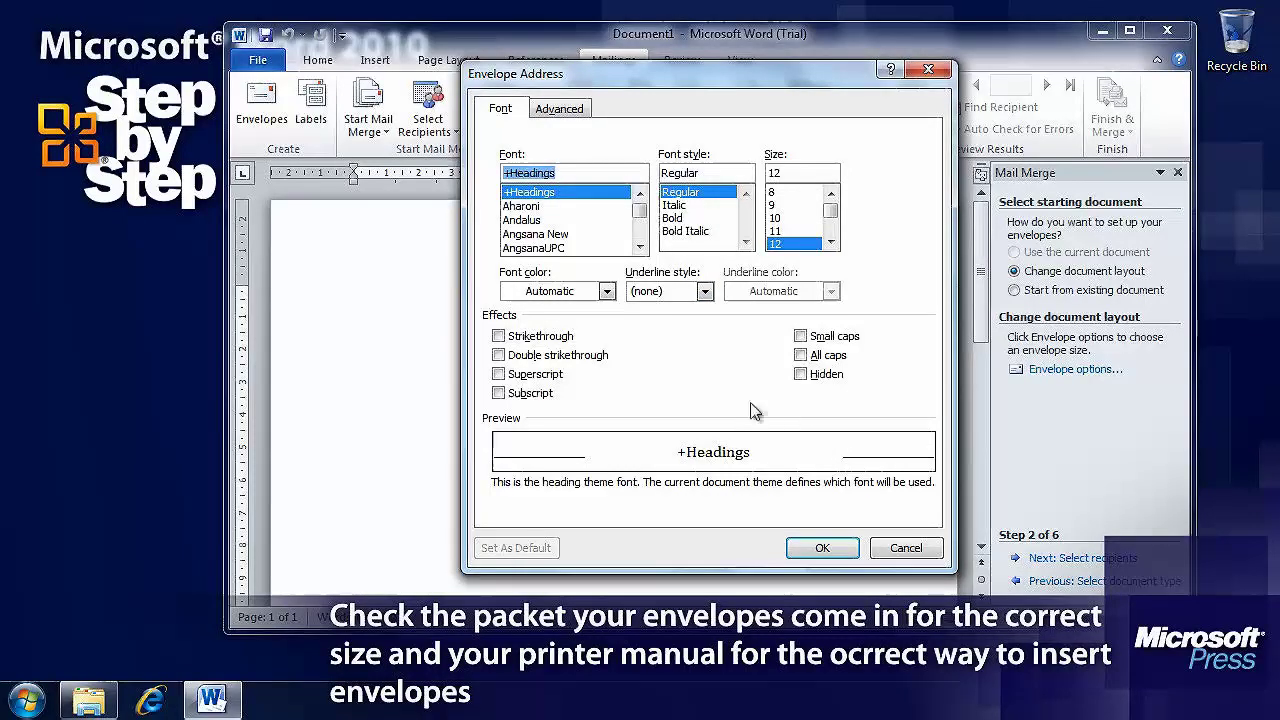
{"action": "left_click", "coordinate": [905, 548]}
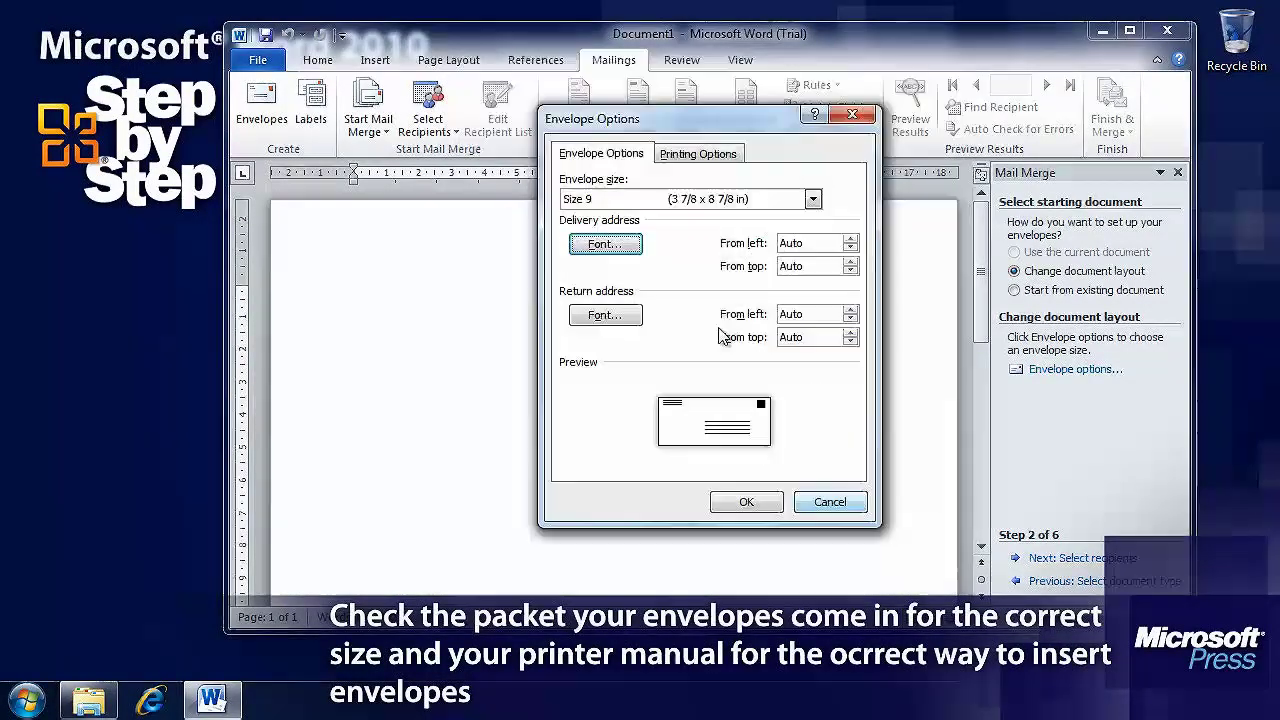
- Set envelope feeding to Manual Feeder and apply the envelope options
{"action": "left_click", "coordinate": [698, 154]}
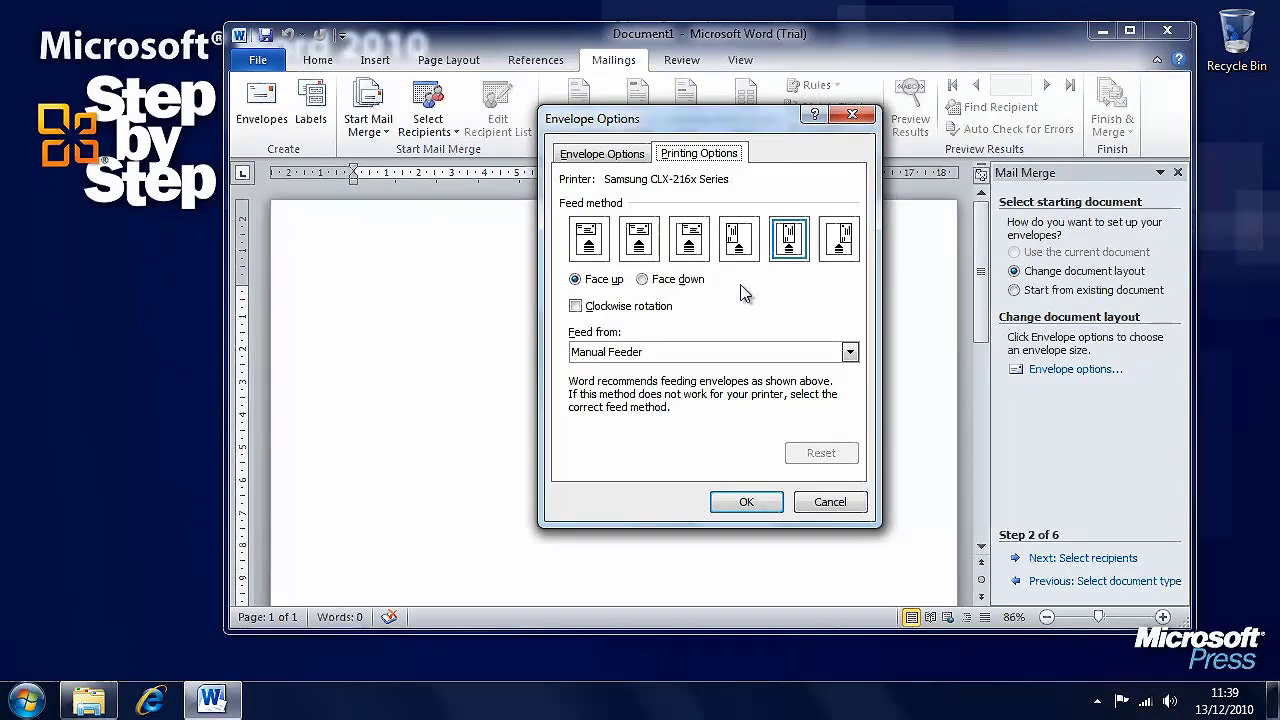
{"action": "left_click", "coordinate": [849, 353]}
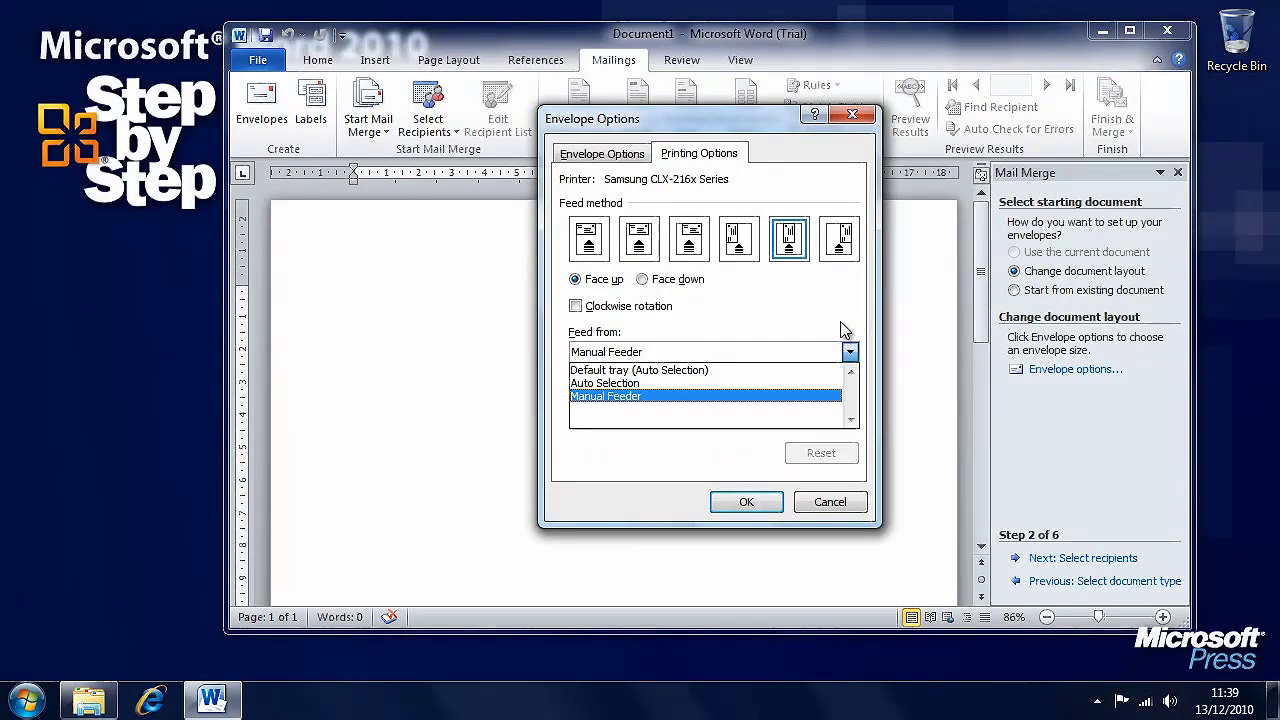
{"action": "left_click", "coordinate": [766, 307]}
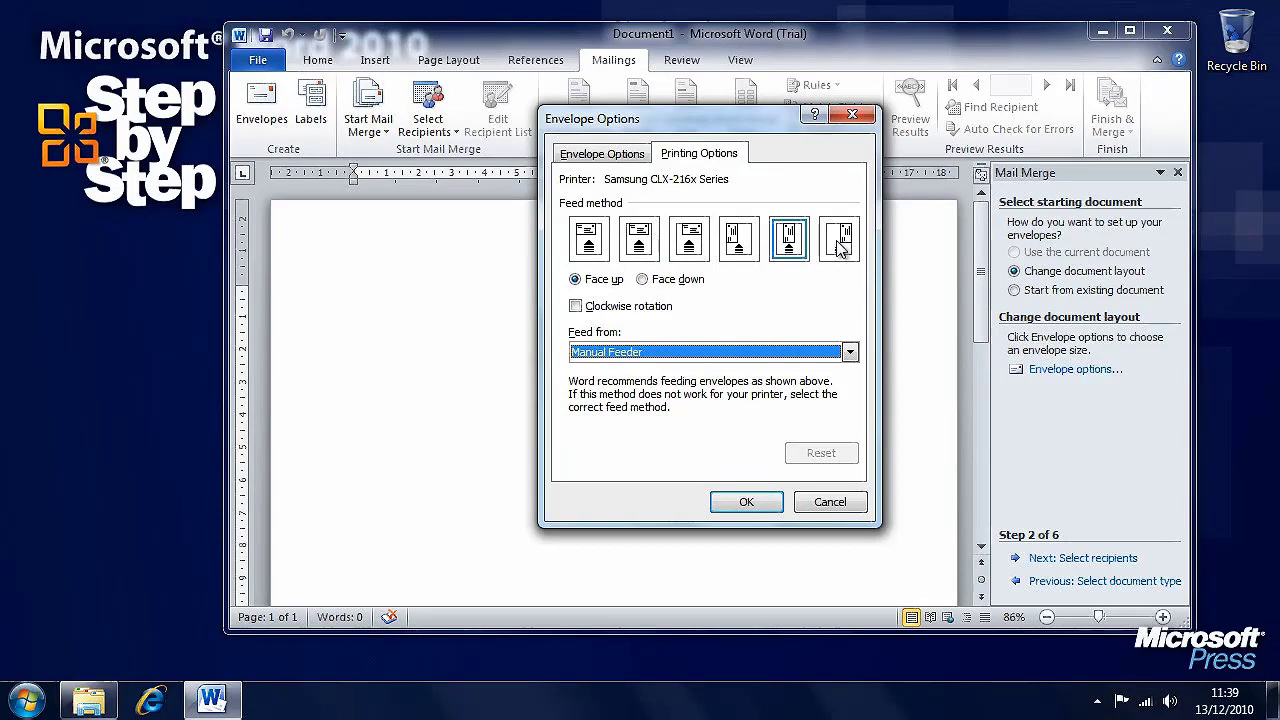
{"action": "left_click", "coordinate": [633, 160]}
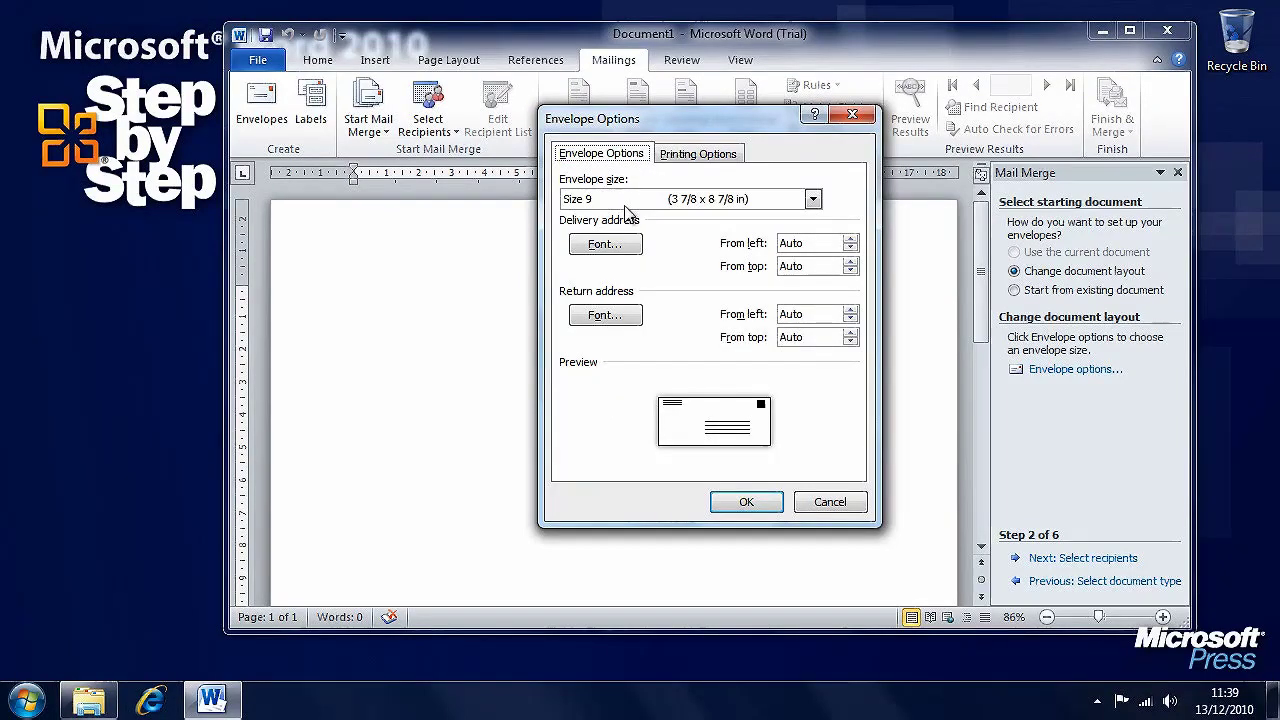
{"action": "left_click", "coordinate": [757, 505]}
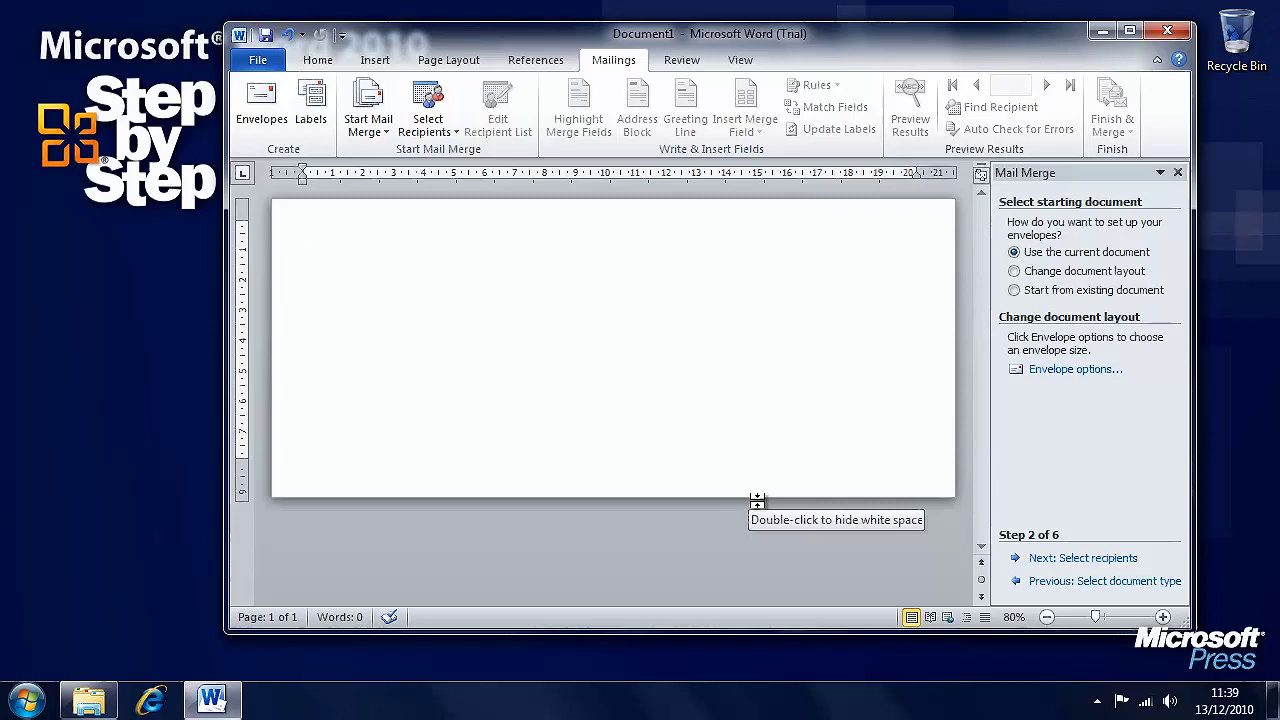
- Use the Customers$ sheet of Documents\Chapter14\CustomerList_start as recipients, accepting all five records
{"action": "left_click", "coordinate": [1109, 560]}
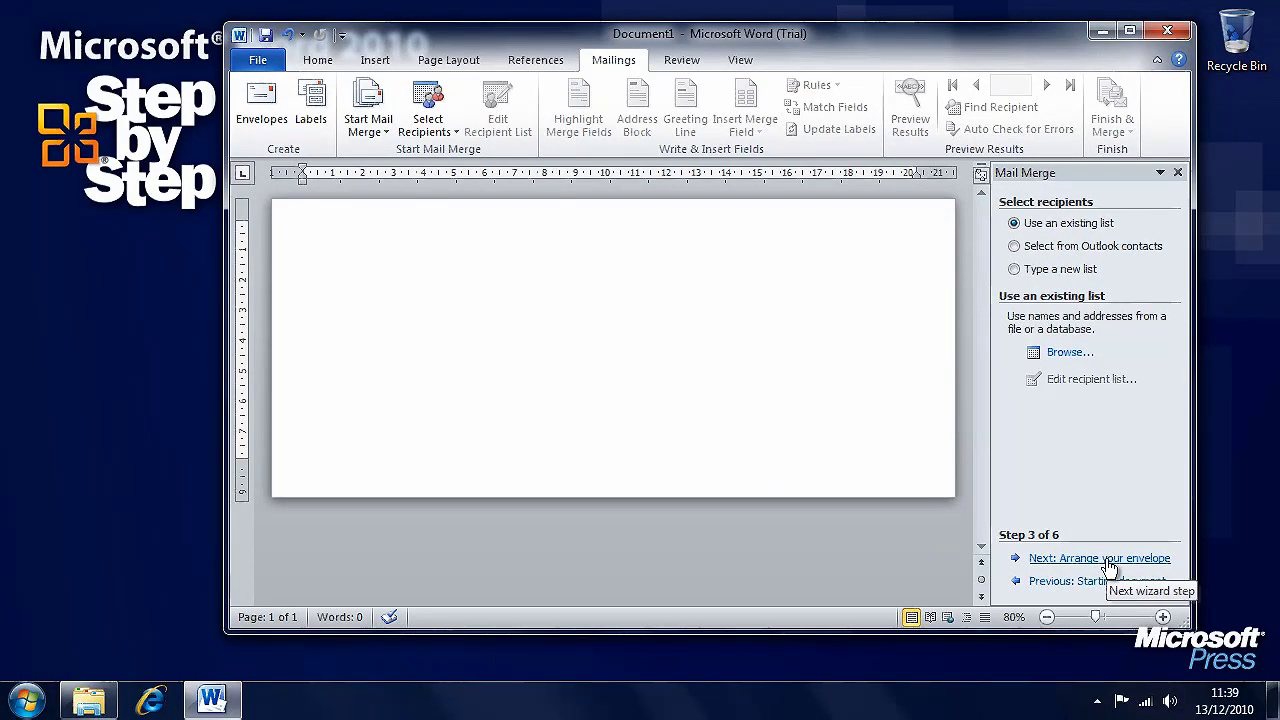
{"action": "left_click", "coordinate": [1068, 353]}
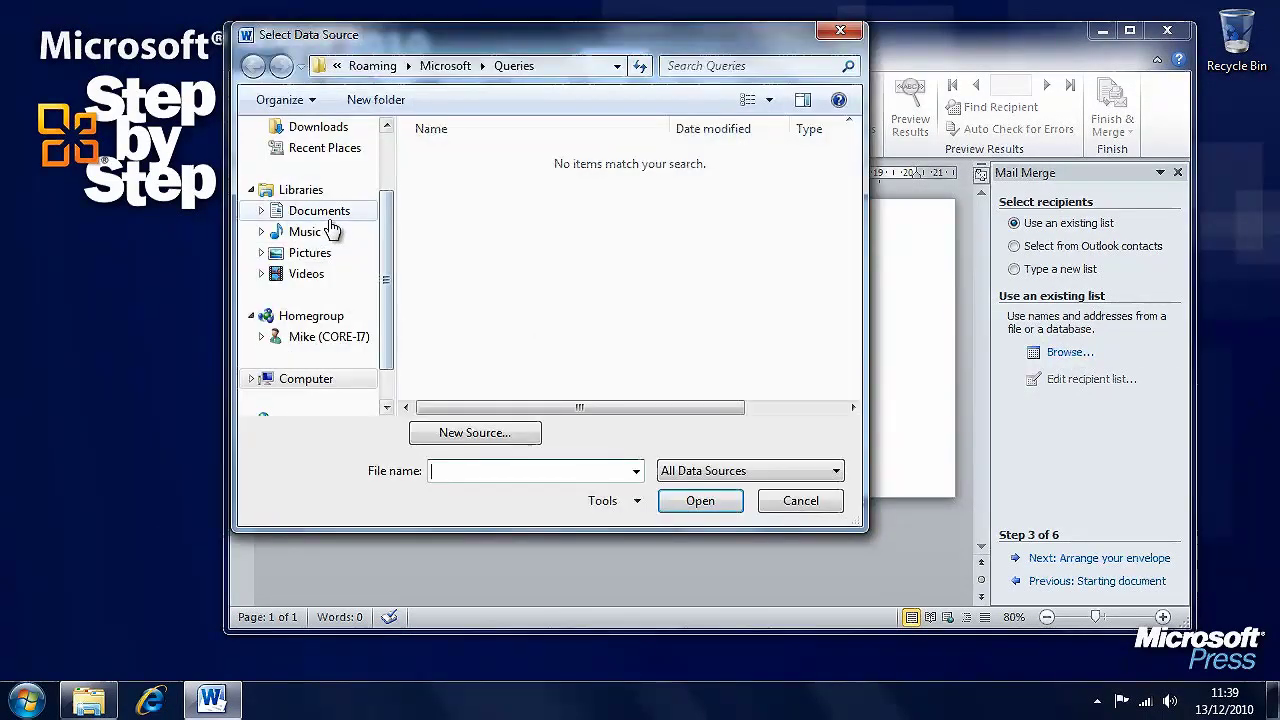
{"action": "left_click", "coordinate": [326, 213]}
{"action": "left_click", "coordinate": [853, 303]}
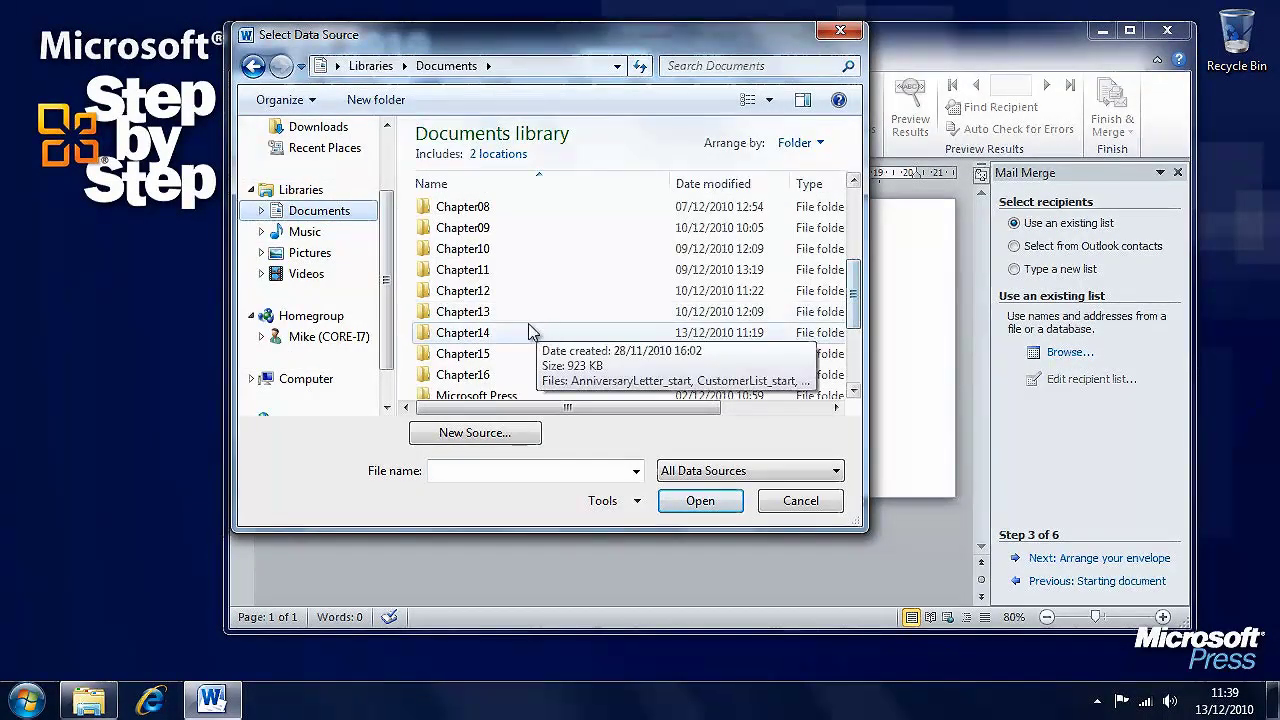
{"action": "double_click", "coordinate": [485, 334]}
{"action": "left_click", "coordinate": [483, 237]}
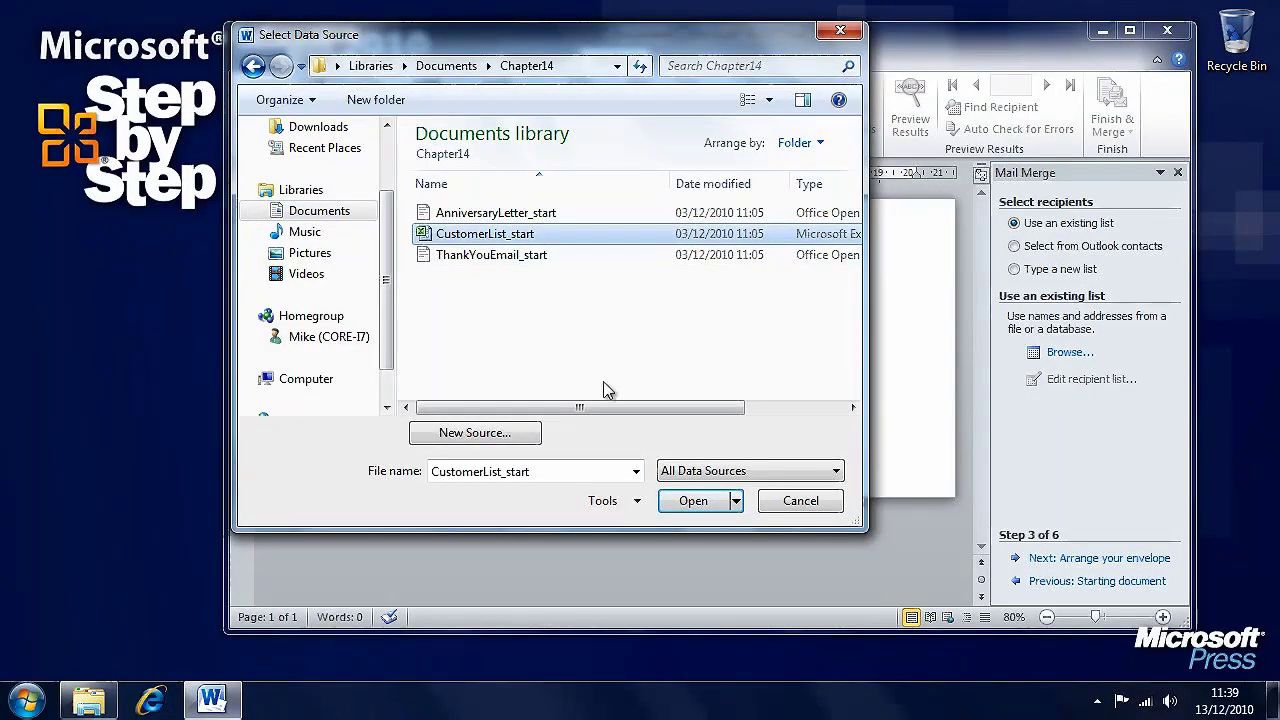
{"action": "left_click", "coordinate": [690, 500]}
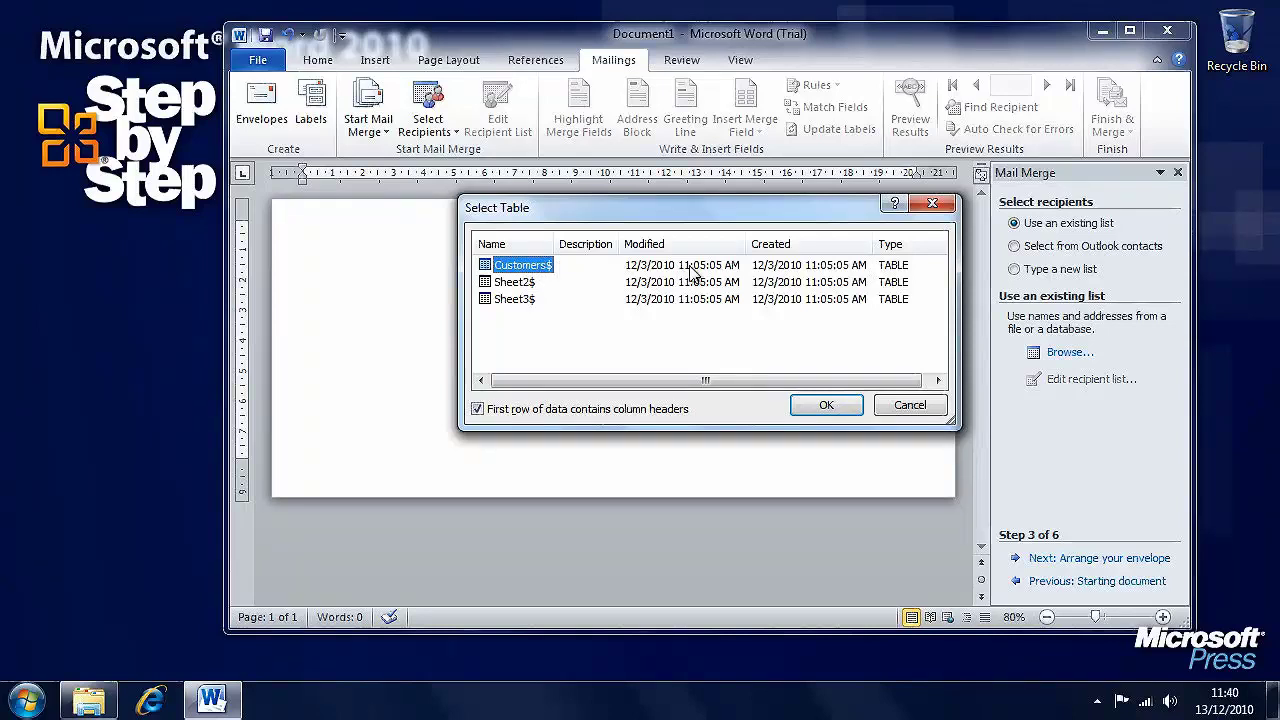
{"action": "left_click", "coordinate": [826, 405]}
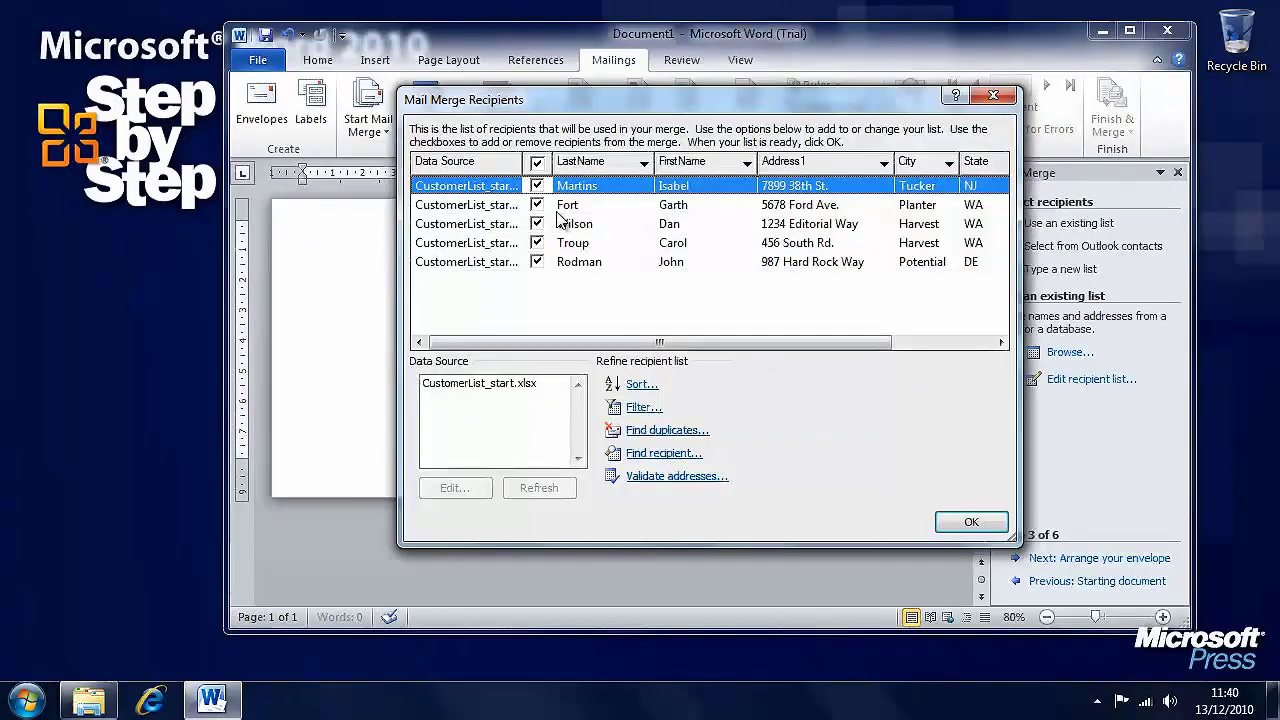
{"action": "left_click", "coordinate": [970, 522]}
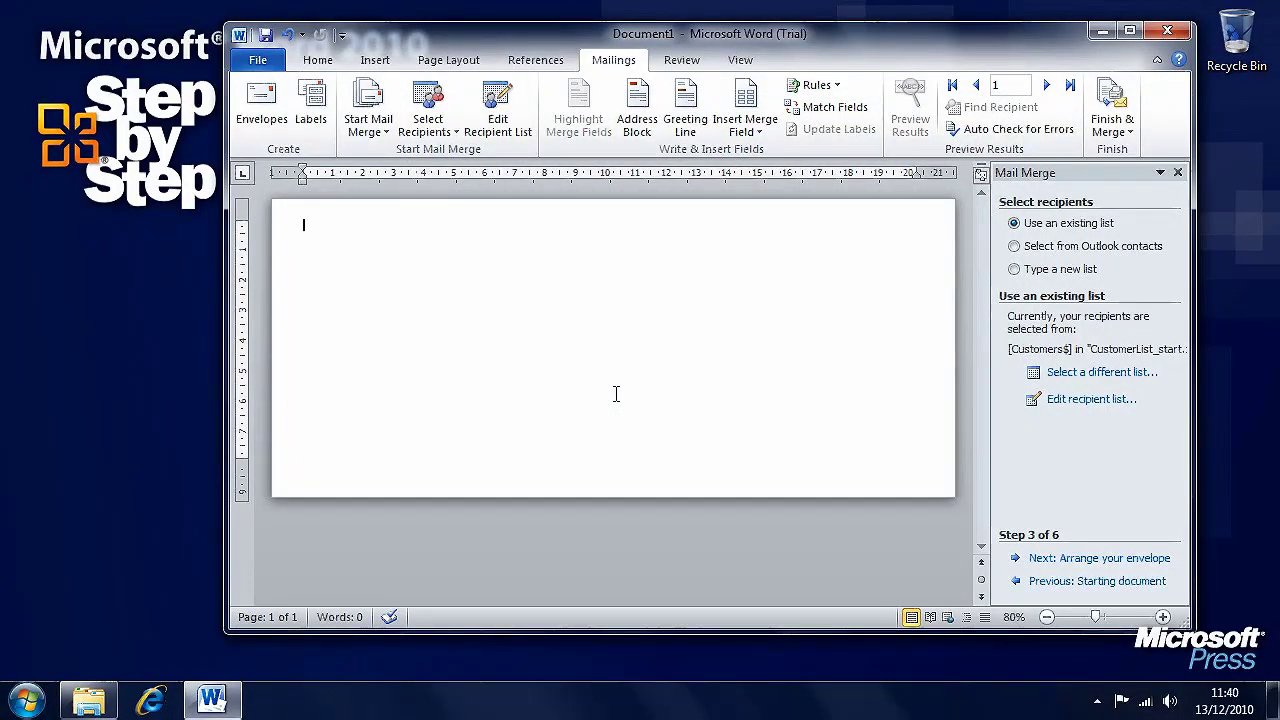
- Insert an «AddressBlock» field into the envelope's delivery address area, then open the File tab's Info page
{"action": "left_click", "coordinate": [1099, 560]}
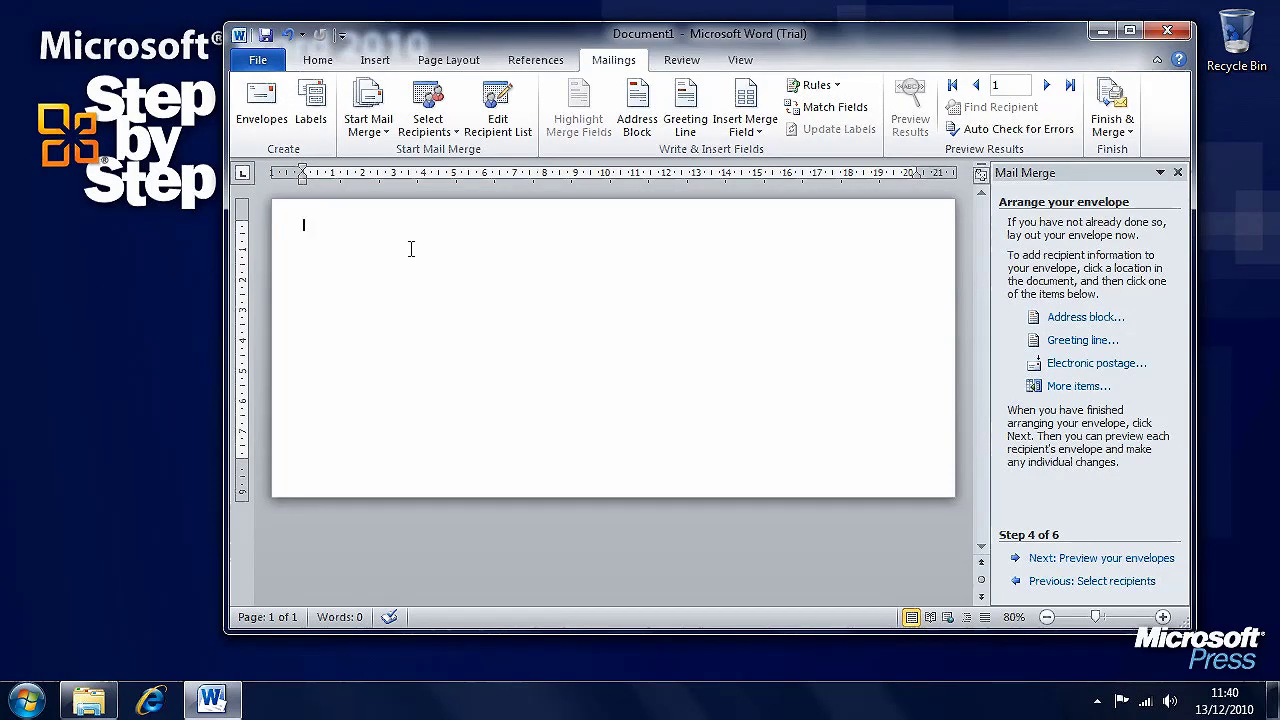
{"action": "left_click", "coordinate": [590, 381]}
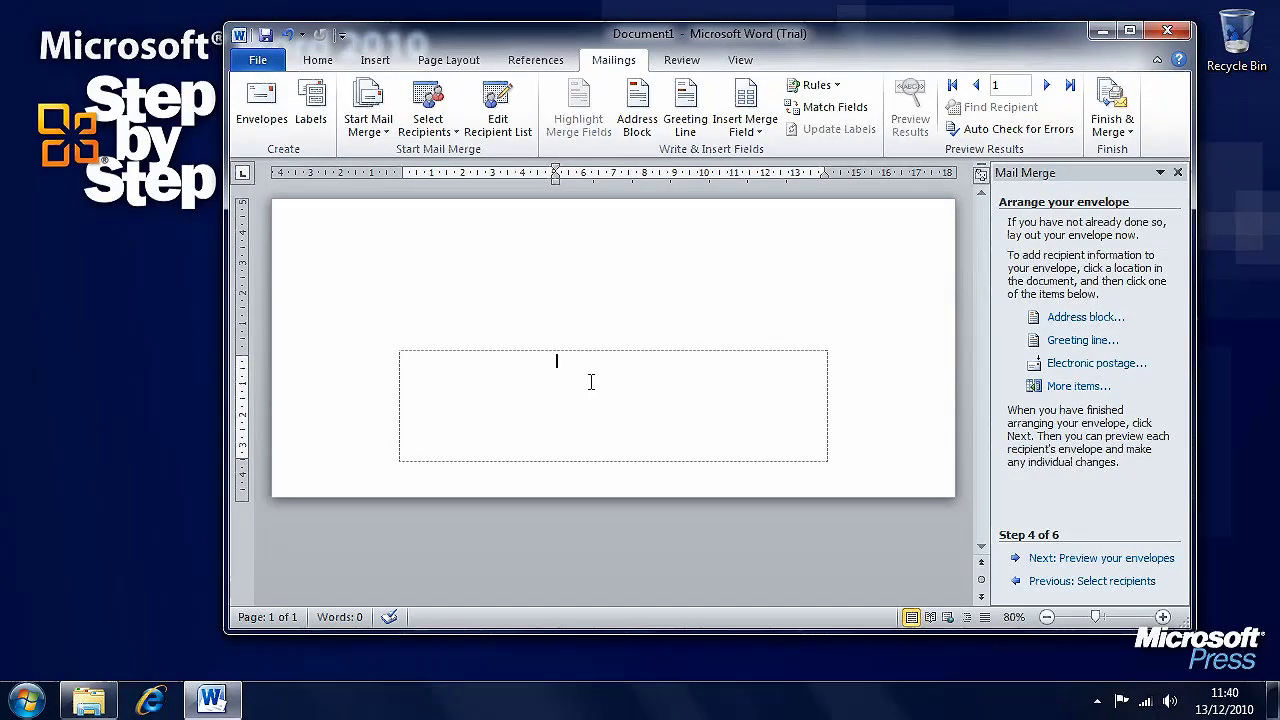
{"action": "left_click", "coordinate": [1097, 318]}
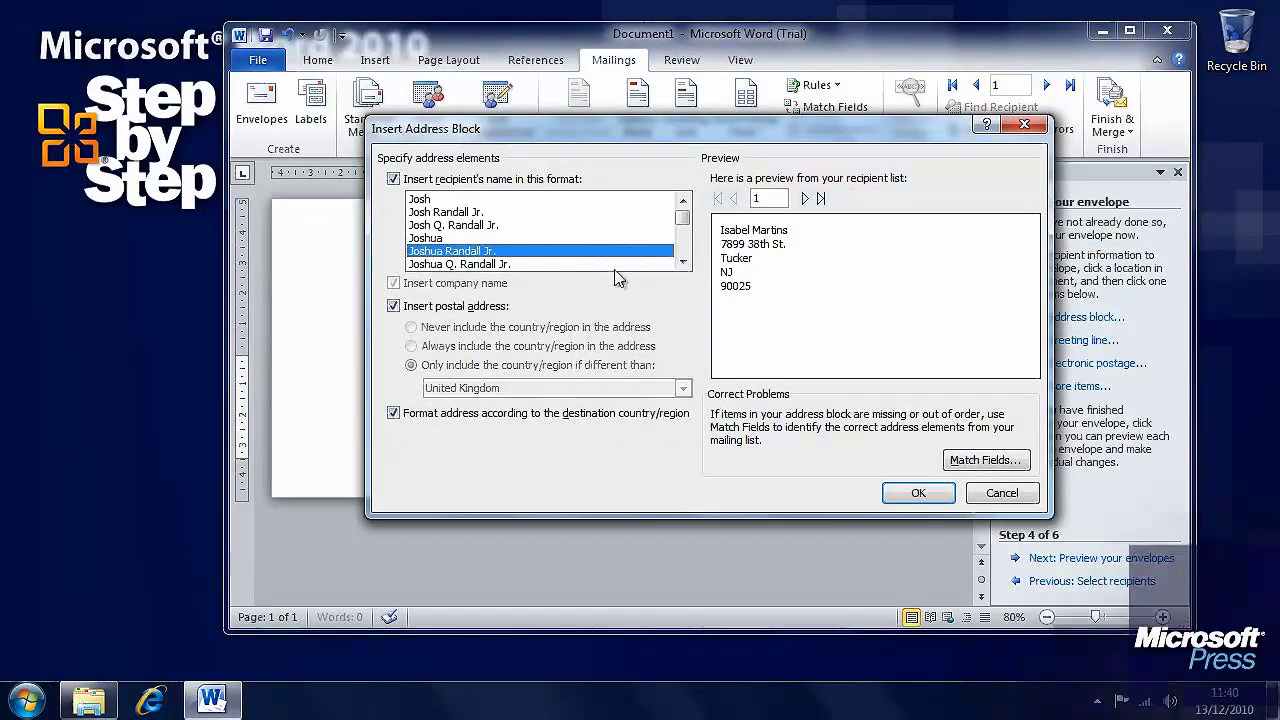
{"action": "left_click", "coordinate": [912, 492]}
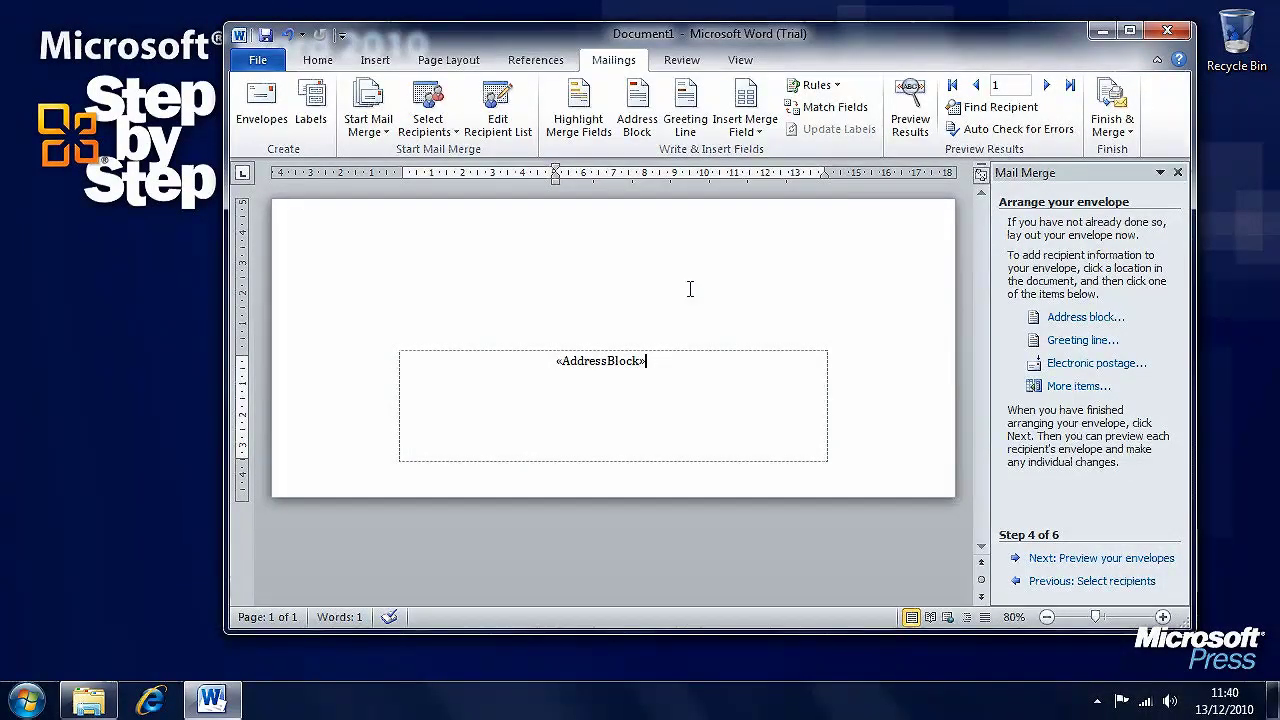
{"action": "left_click", "coordinate": [258, 61]}
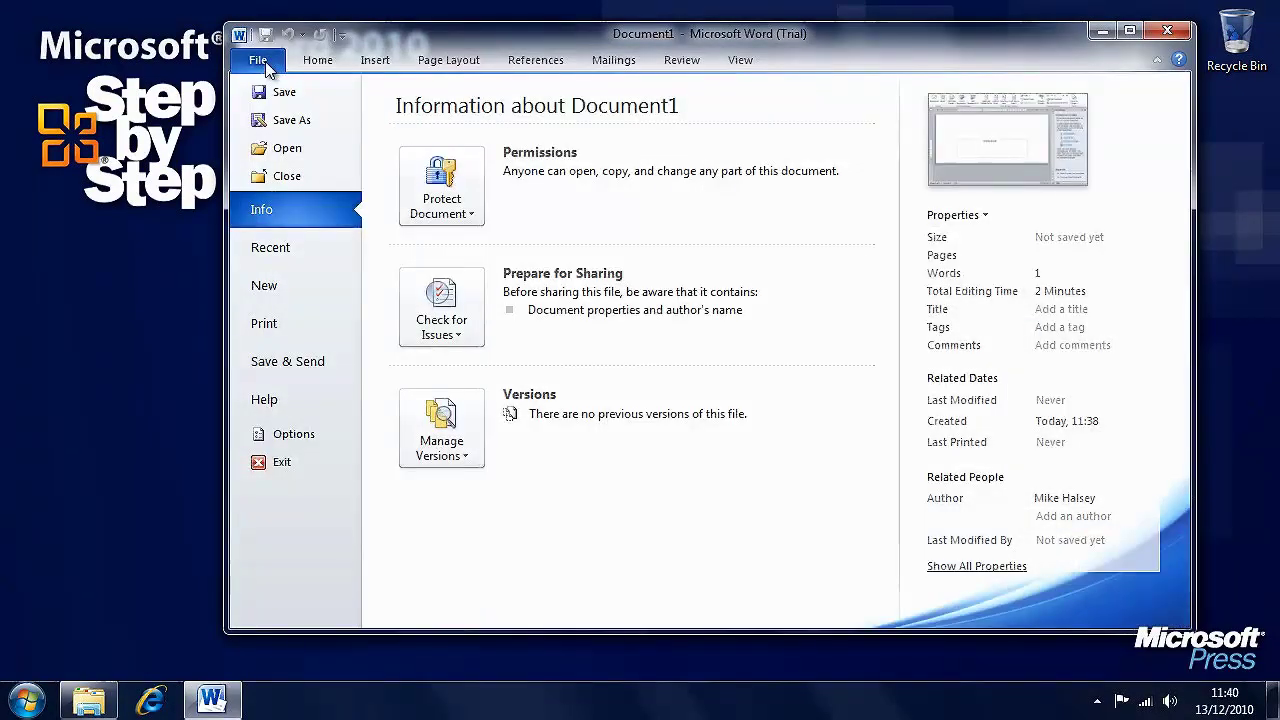
- Inspect the Mailing address box under Advanced > General in Word Options, then cancel unchanged
{"action": "left_click", "coordinate": [309, 437]}
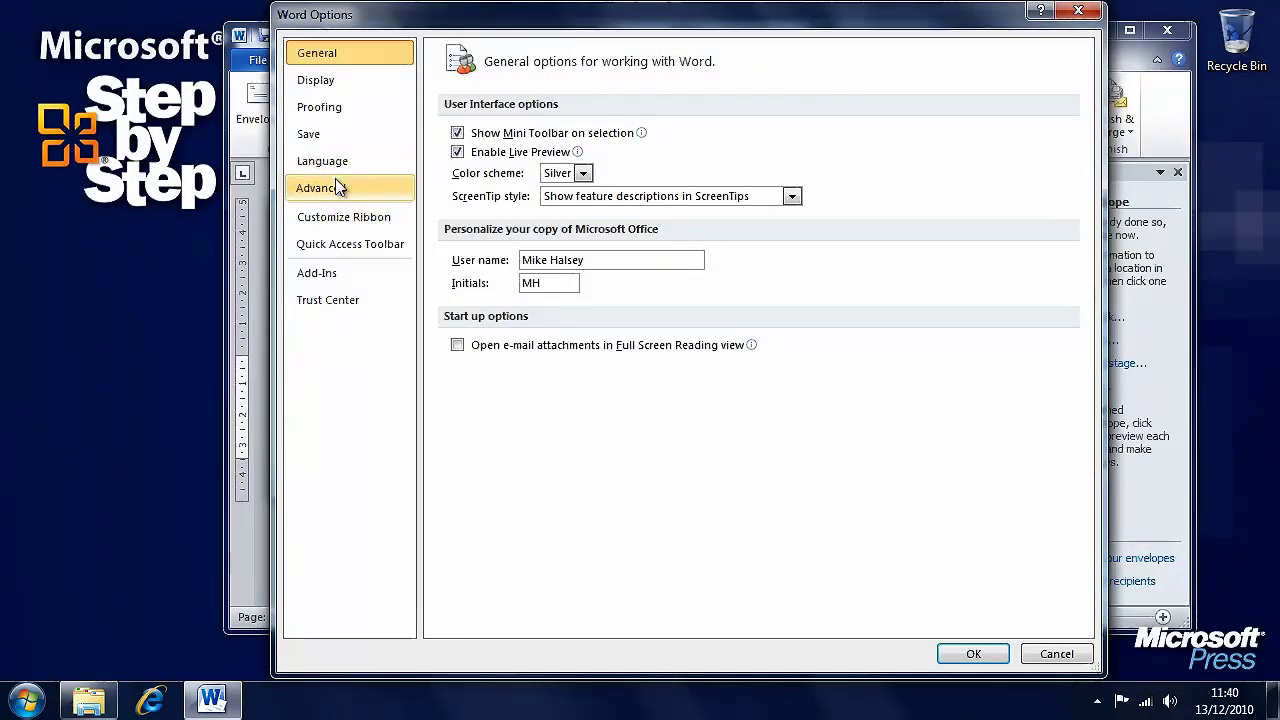
{"action": "left_click", "coordinate": [336, 192]}
{"action": "left_click_drag", "start_coordinate": [1086, 165], "coordinate": [1077, 578]}
{"action": "left_click", "coordinate": [665, 486]}
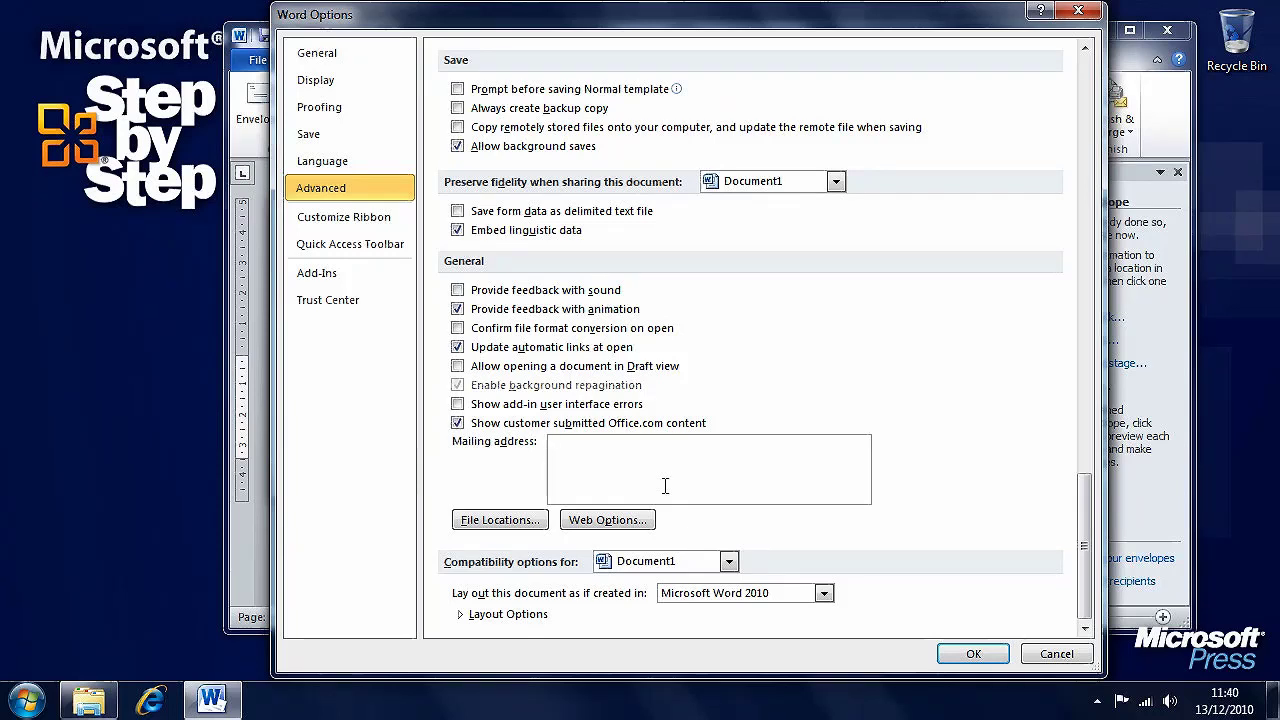
{"action": "left_click", "coordinate": [1056, 653]}
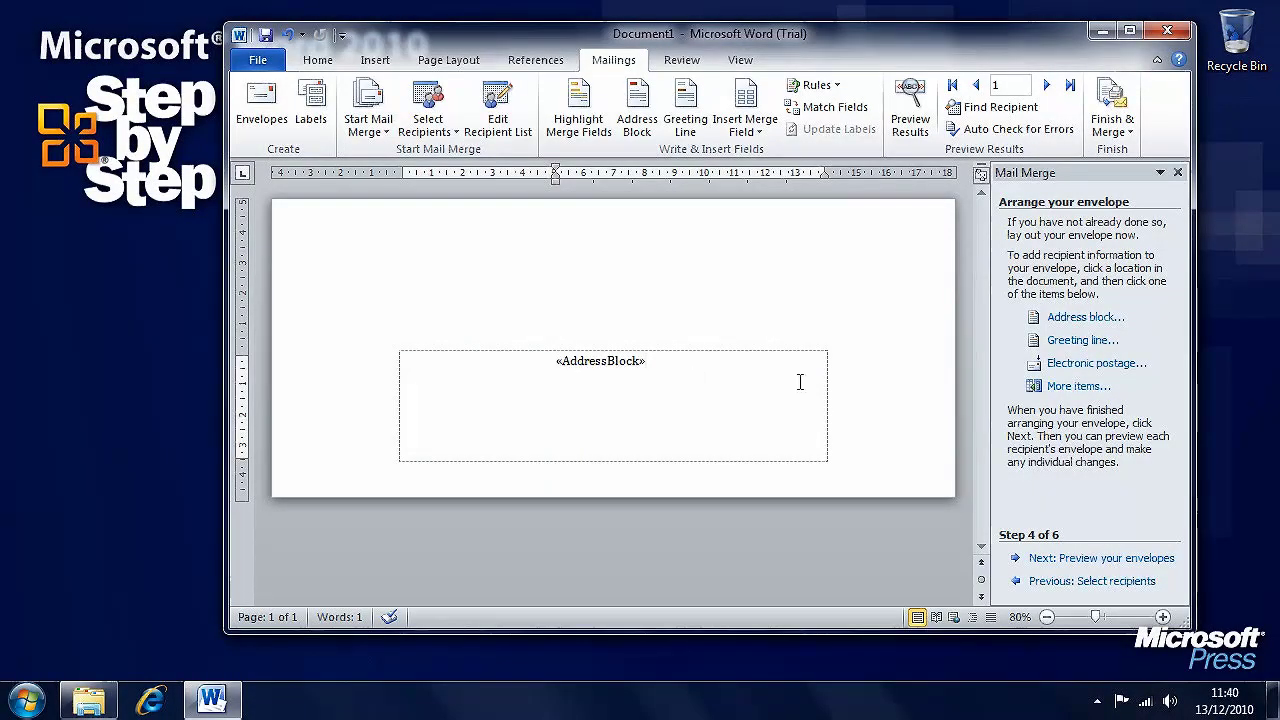
- Preview the merged envelopes up to recipient 4, then advance to Complete the merge
{"action": "left_click", "coordinate": [892, 264]}
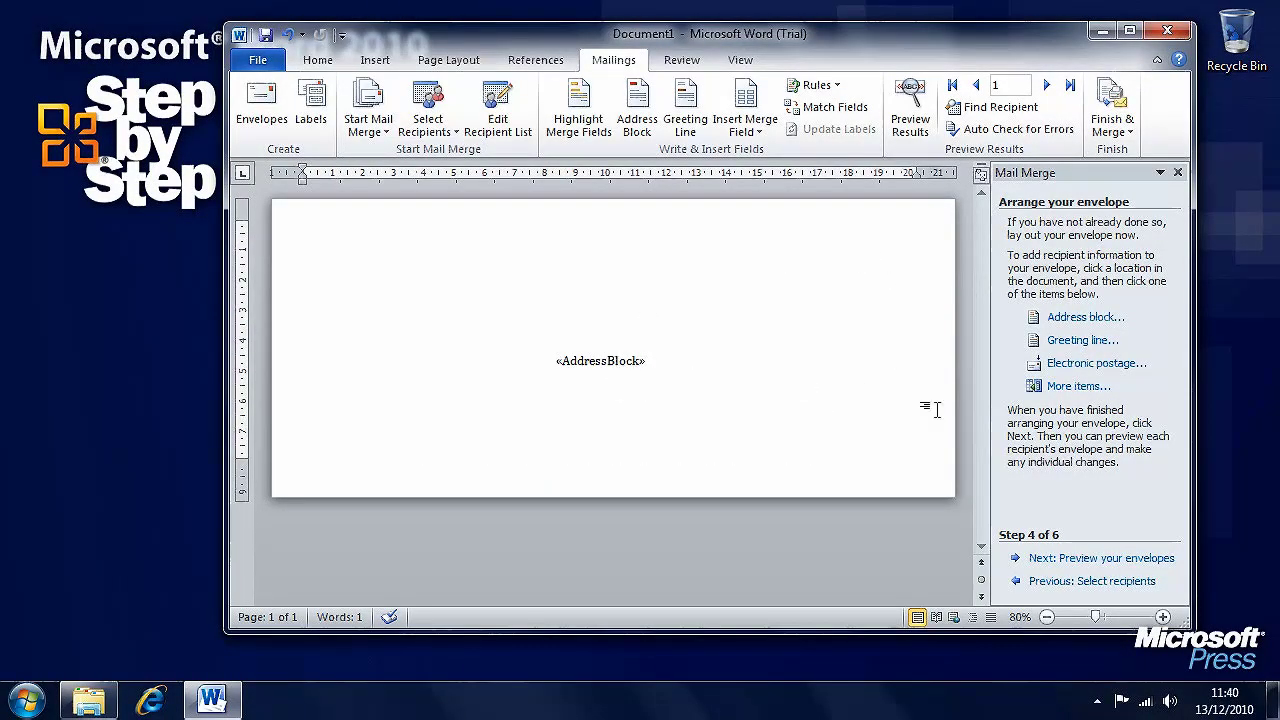
{"action": "left_click", "coordinate": [1120, 559]}
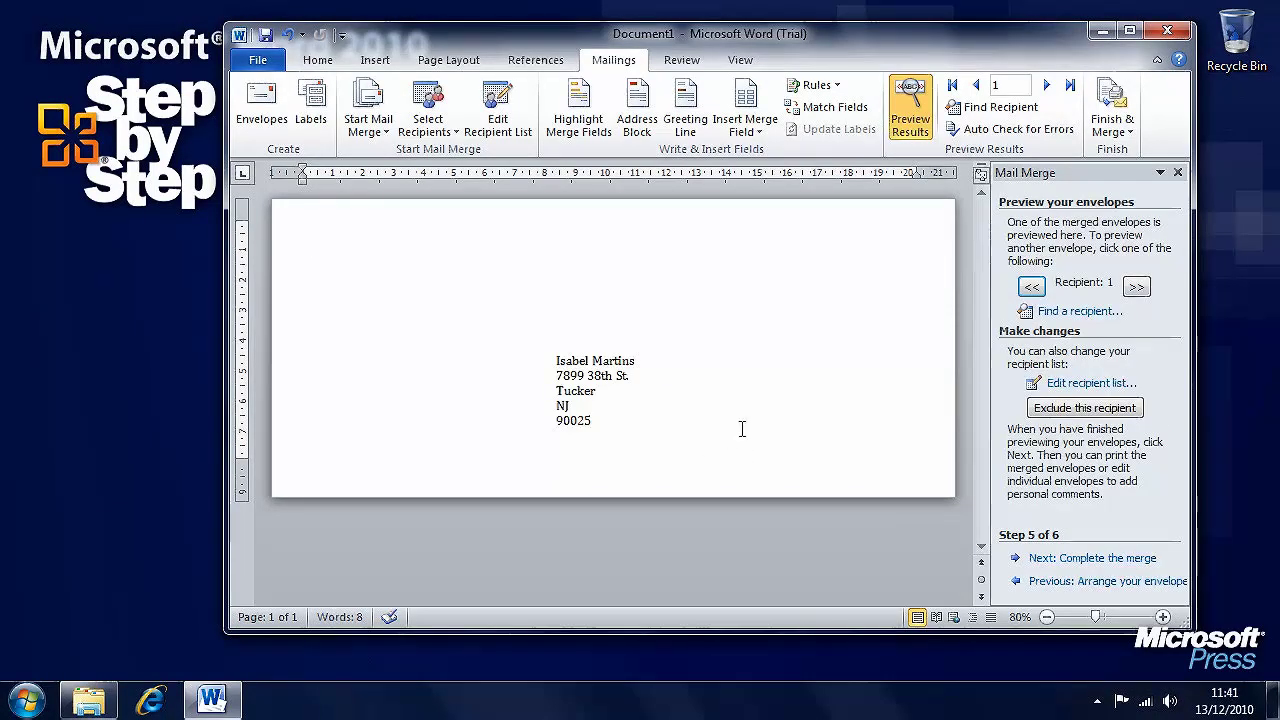
{"action": "left_click", "coordinate": [1137, 287]}
{"action": "left_click", "coordinate": [1138, 288]}
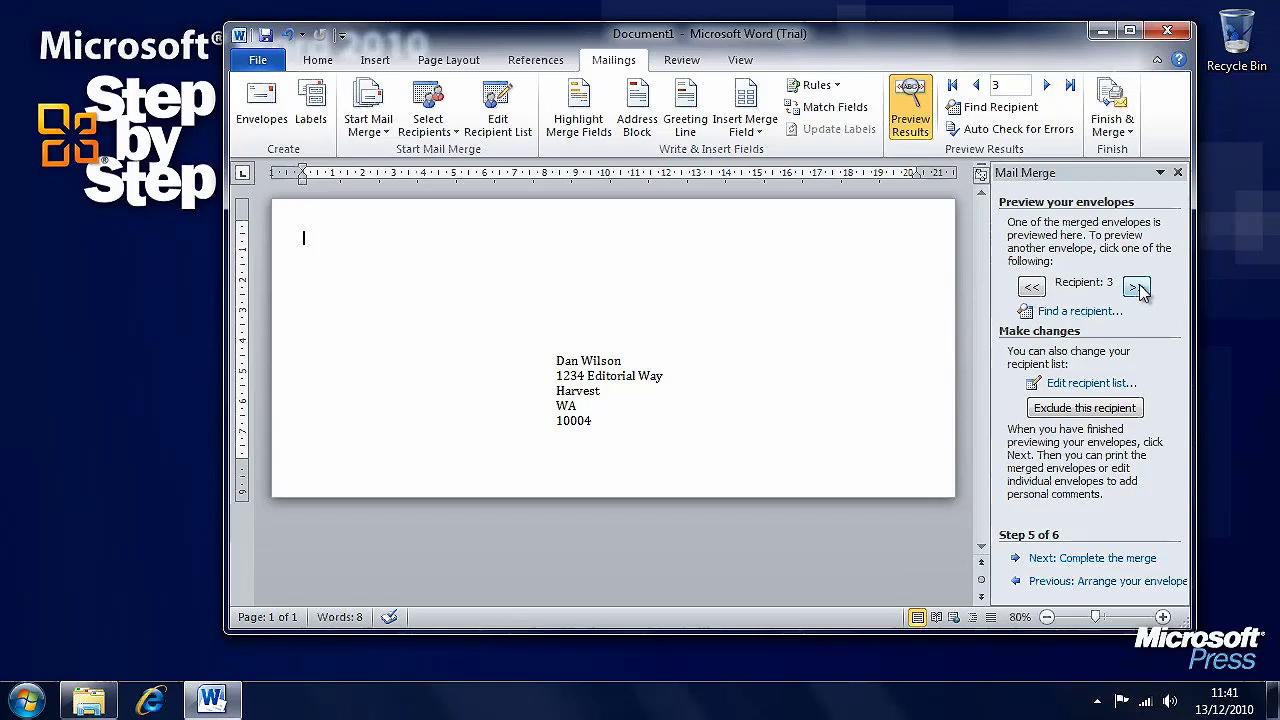
{"action": "left_click", "coordinate": [1137, 287]}
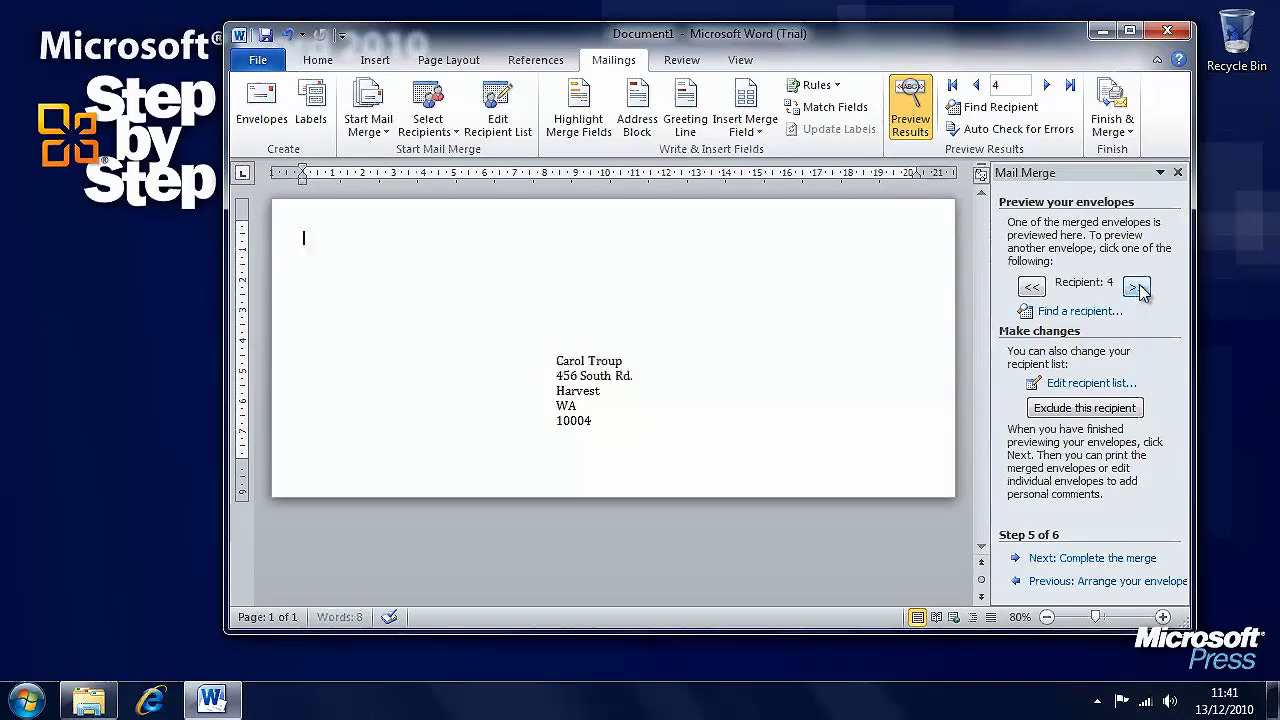
{"action": "left_click", "coordinate": [1104, 558]}
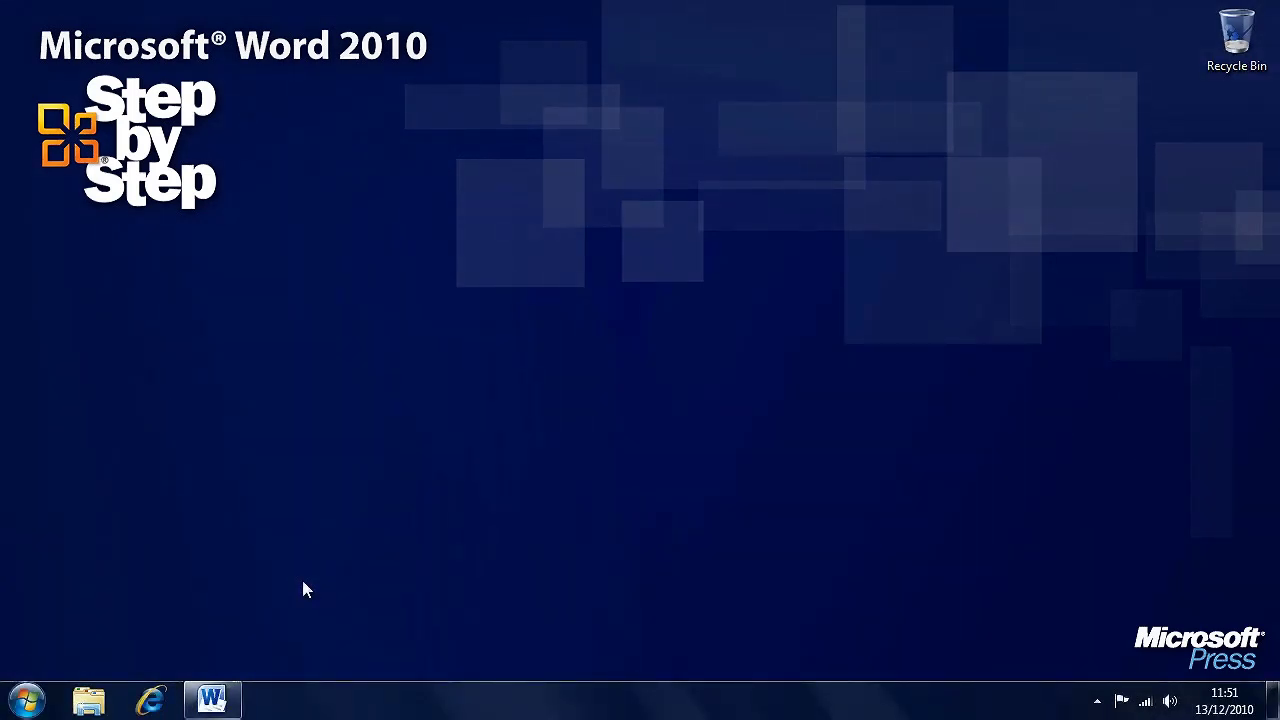
- Return to Word and choose Select Recipients > Type New List for ThankYouEmail_start
{"action": "left_click", "coordinate": [219, 697]}
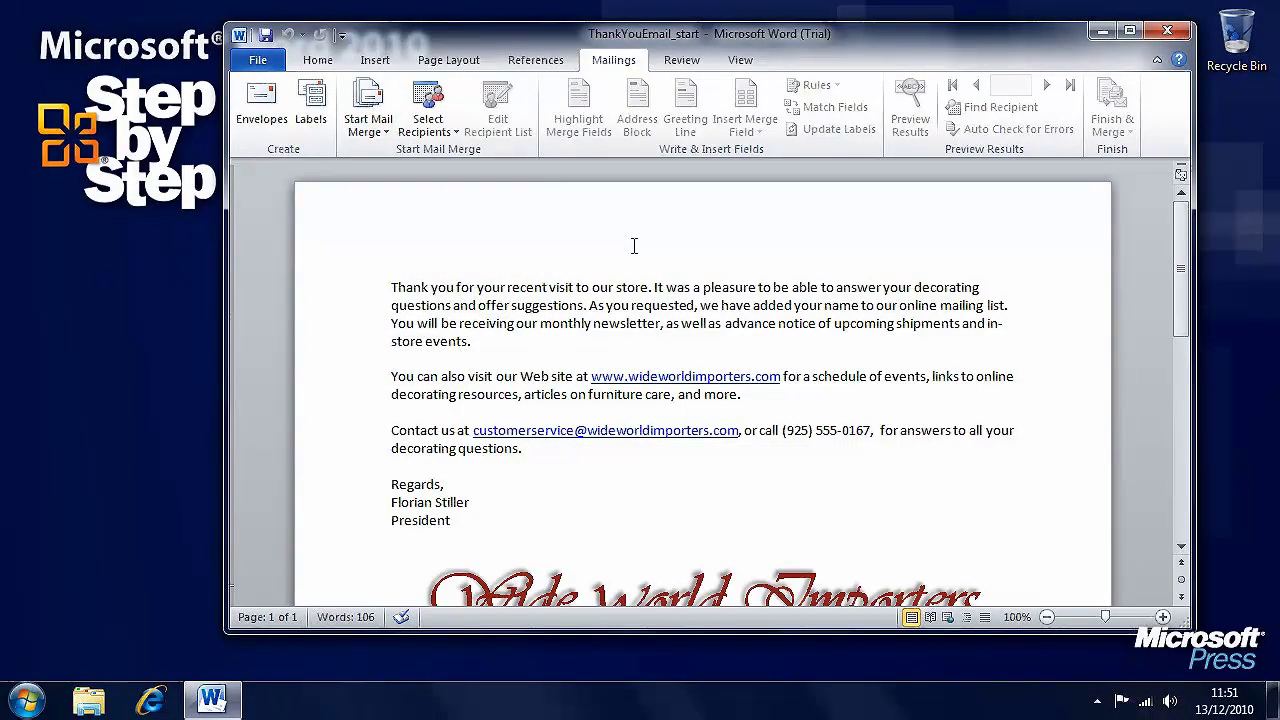
{"action": "left_click", "coordinate": [437, 137]}
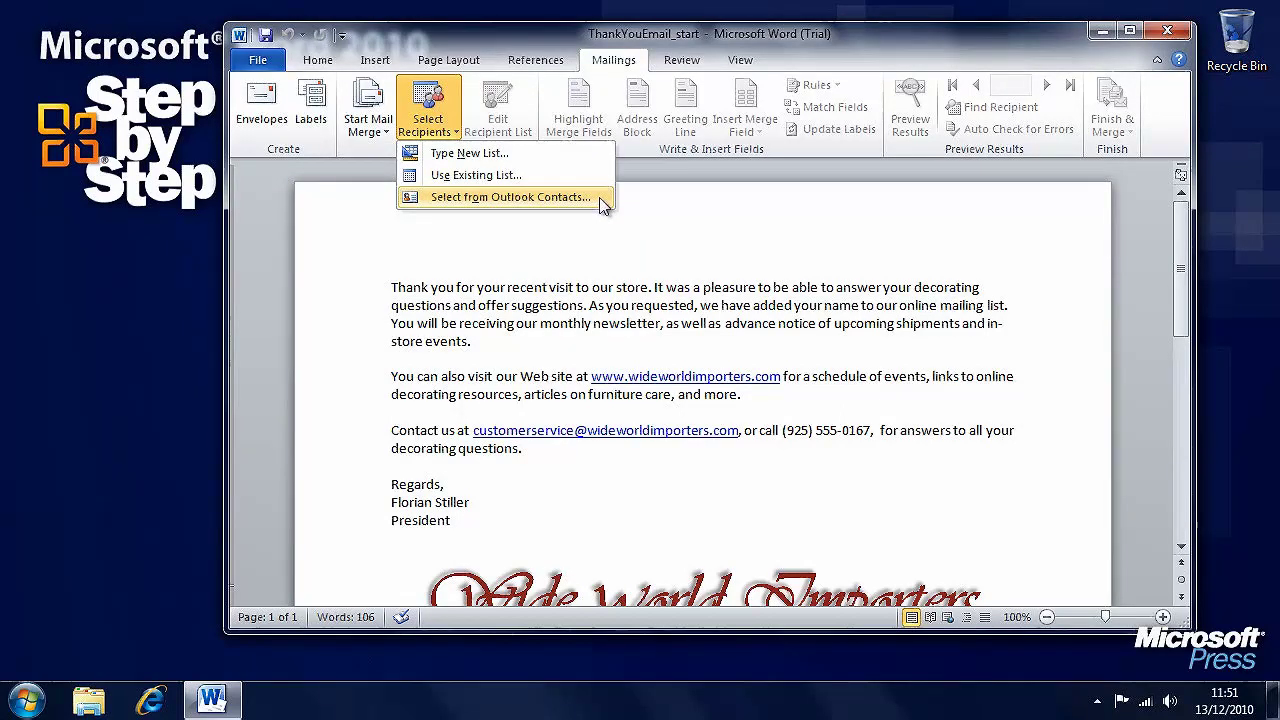
{"action": "left_click", "coordinate": [548, 157]}
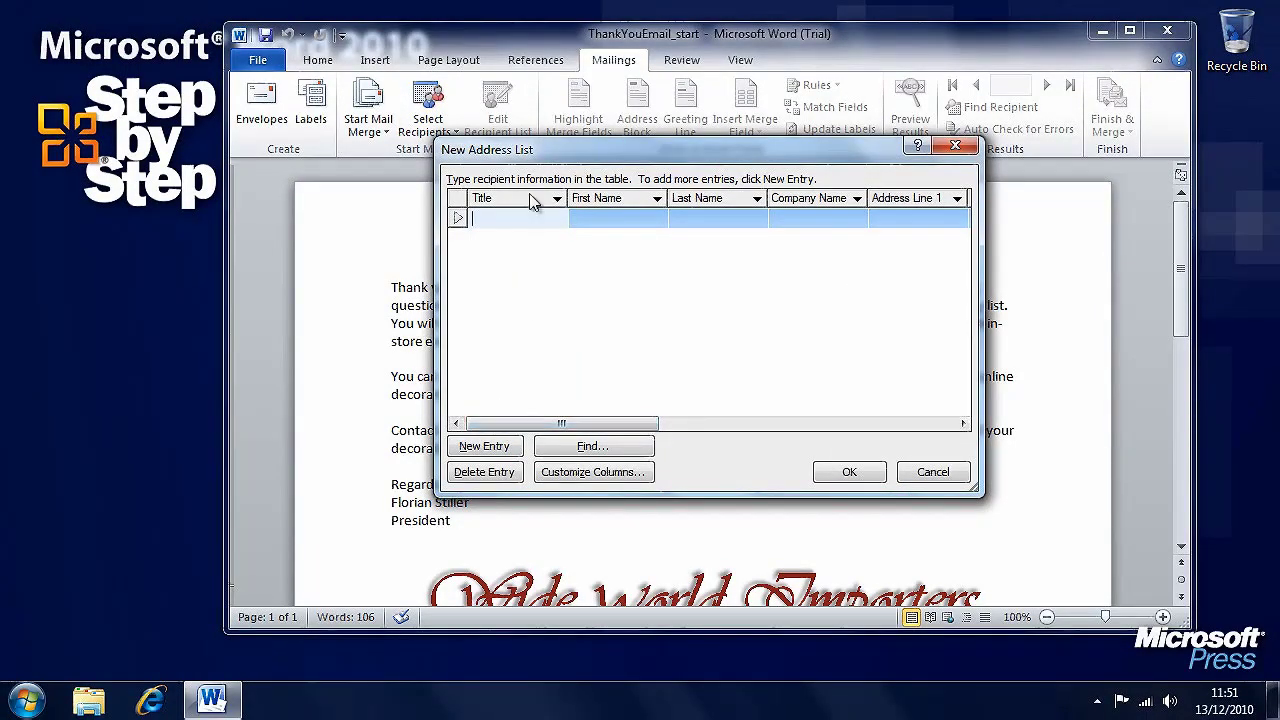
- In Customize Address List, move E-mail Address up nine places to sit above Company Name
{"action": "left_click_drag", "start_coordinate": [528, 430], "coordinate": [835, 455]}
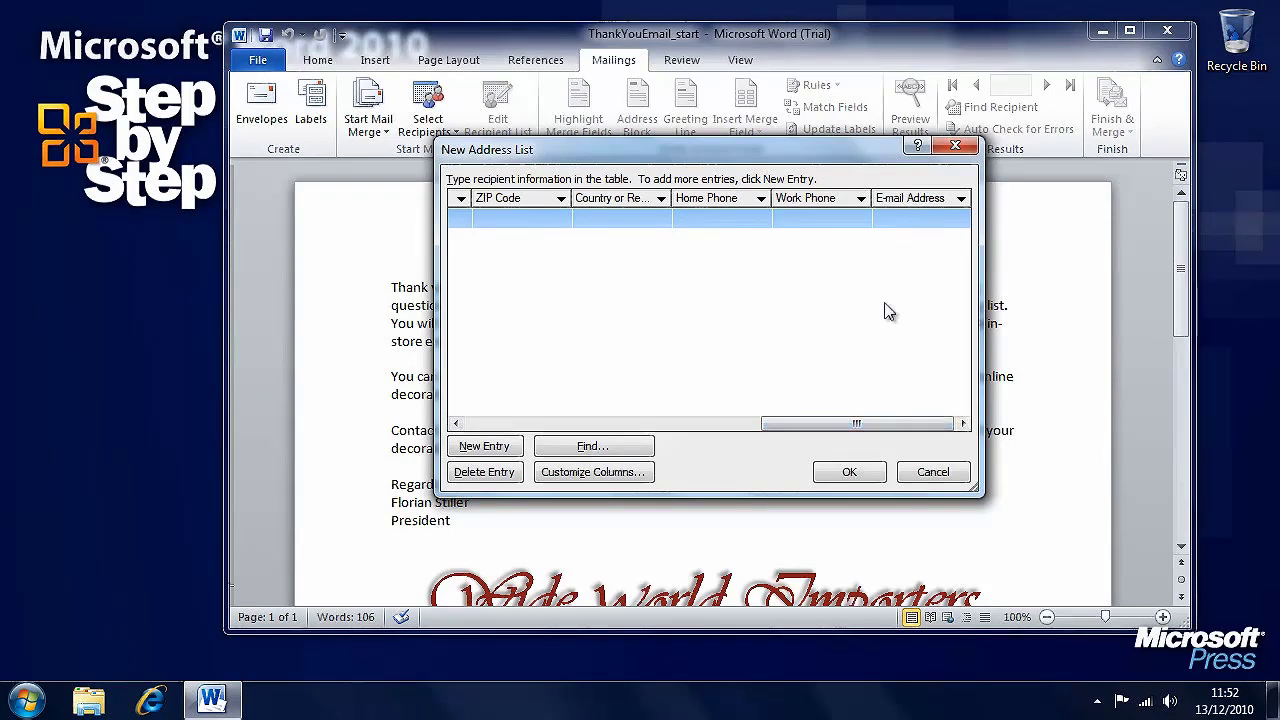
{"action": "left_click_drag", "start_coordinate": [823, 425], "coordinate": [510, 450]}
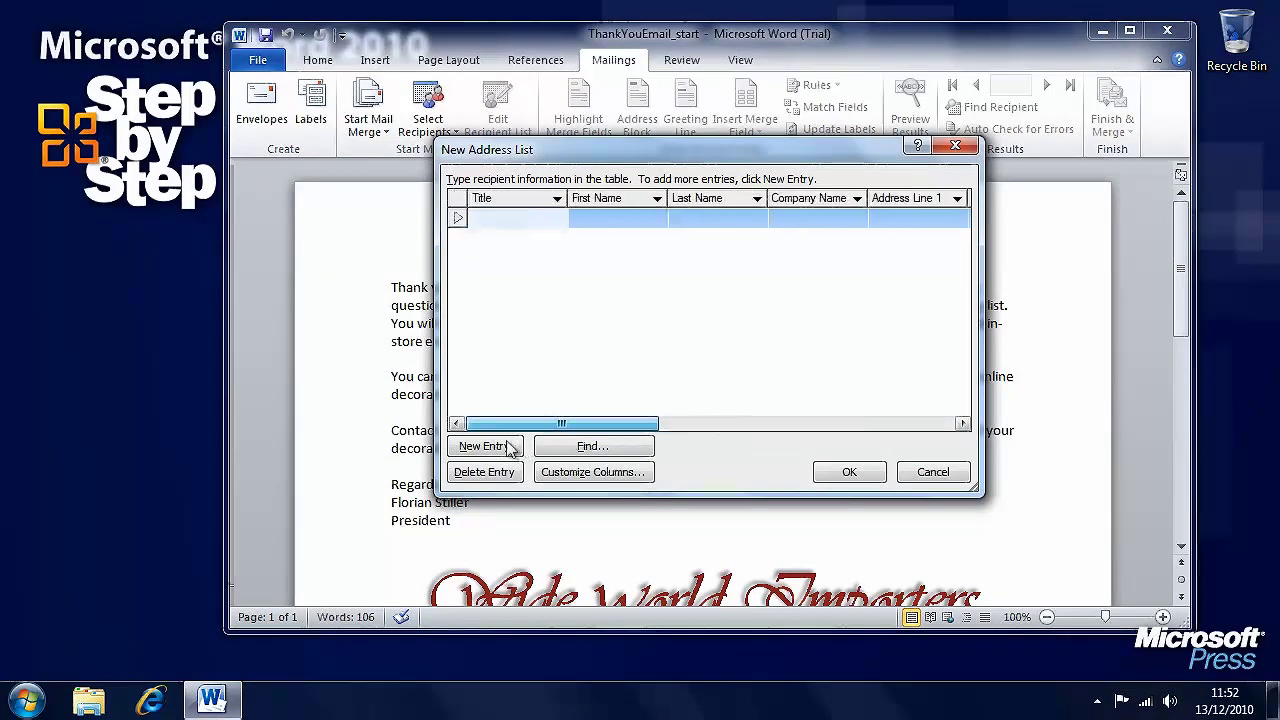
{"action": "left_click", "coordinate": [618, 477]}
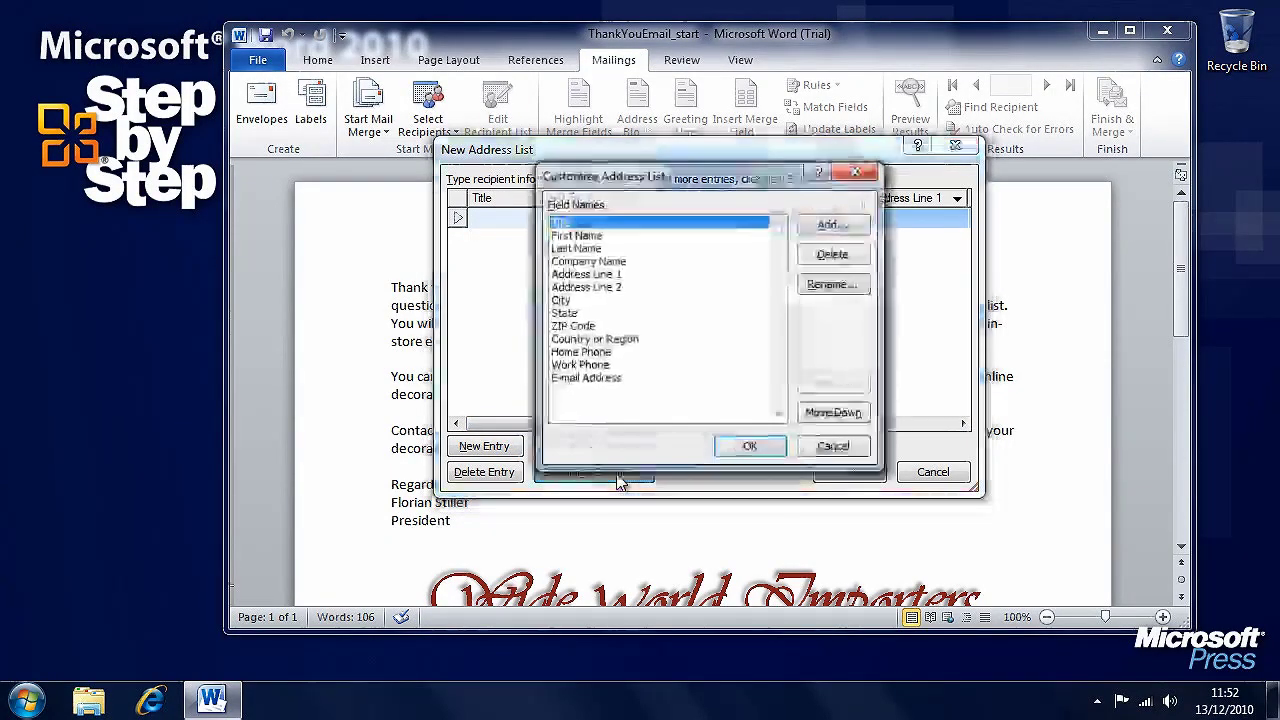
{"action": "left_click", "coordinate": [609, 379]}
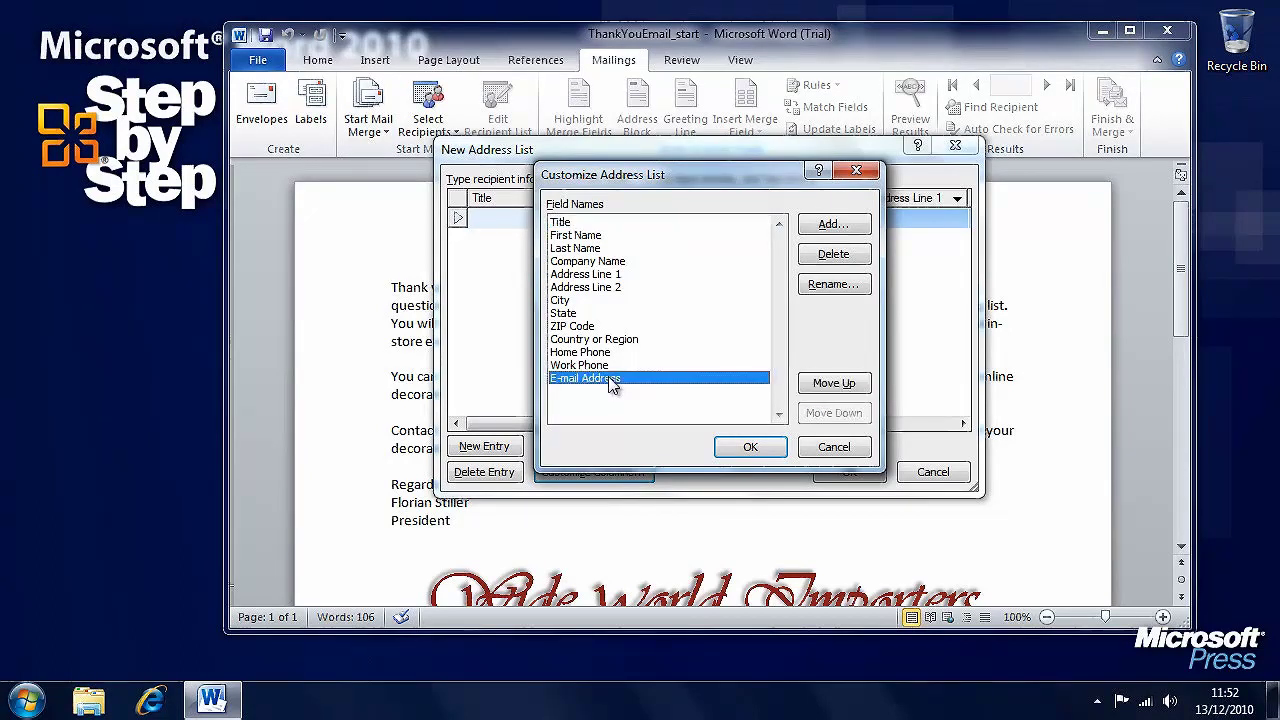
{"action": "left_click", "coordinate": [845, 386]}
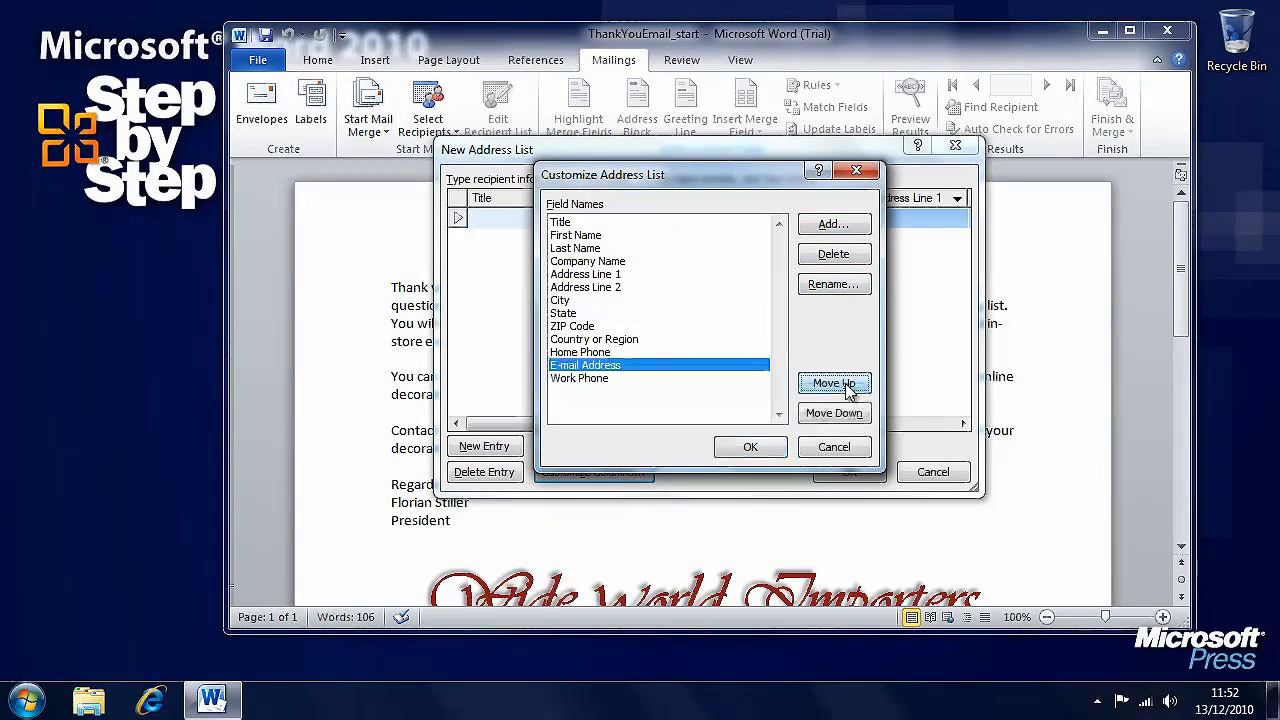
{"action": "left_click", "coordinate": [845, 386]}
{"action": "left_click", "coordinate": [845, 386]}
{"action": "left_click", "coordinate": [845, 386]}
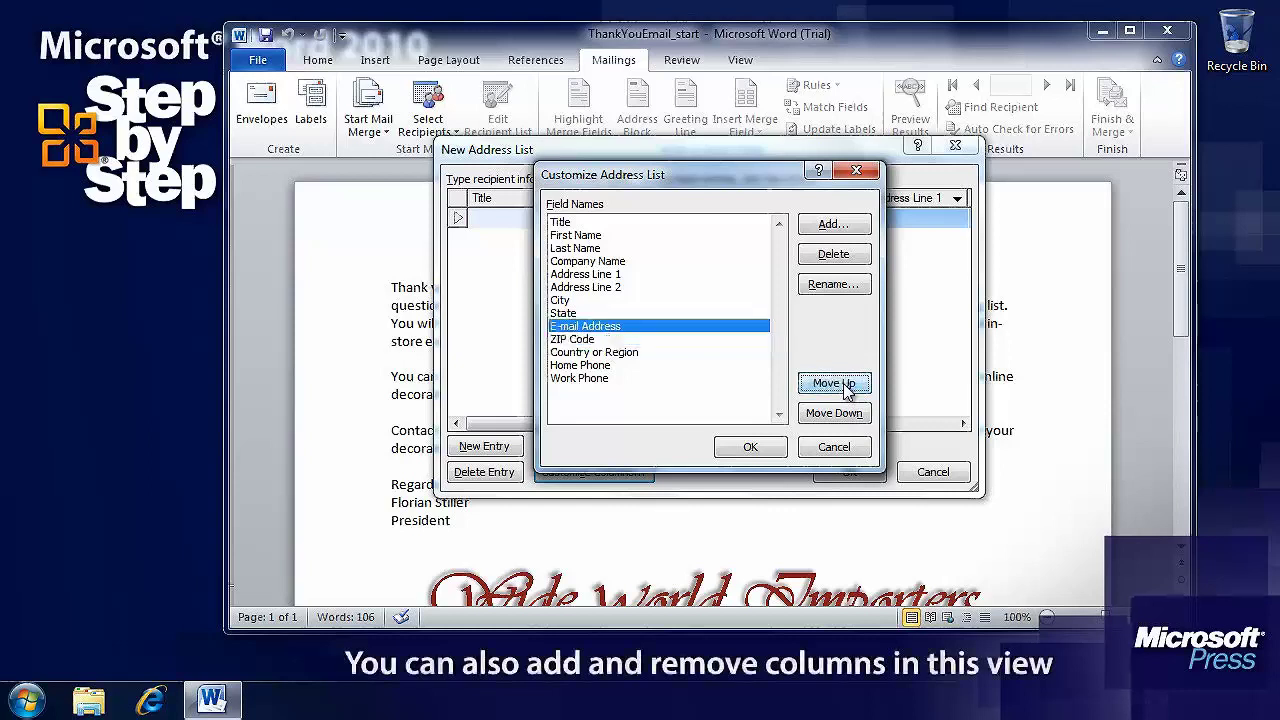
{"action": "left_click", "coordinate": [845, 386]}
{"action": "left_click", "coordinate": [845, 386]}
{"action": "left_click", "coordinate": [845, 386]}
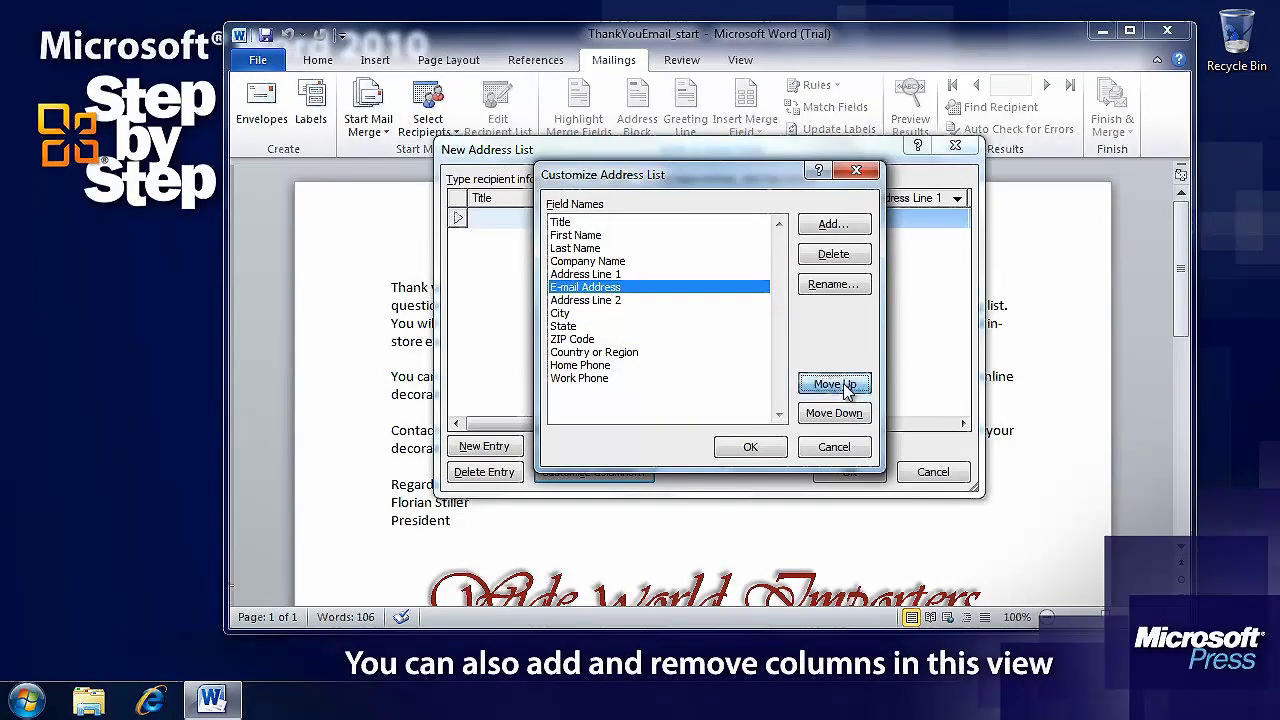
{"action": "left_click", "coordinate": [845, 386]}
{"action": "left_click", "coordinate": [845, 386]}
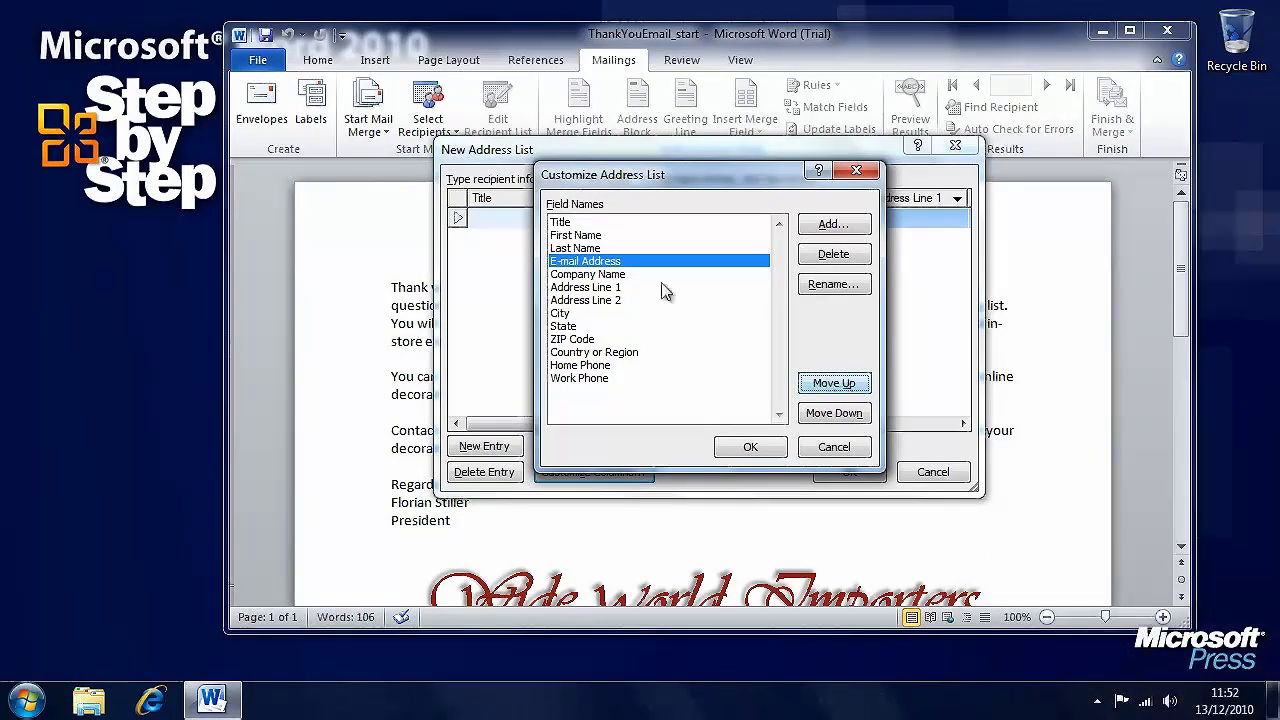
- Move Title down below E-mail Address and confirm the new column order
{"action": "left_click", "coordinate": [562, 224]}
{"action": "left_click", "coordinate": [836, 414]}
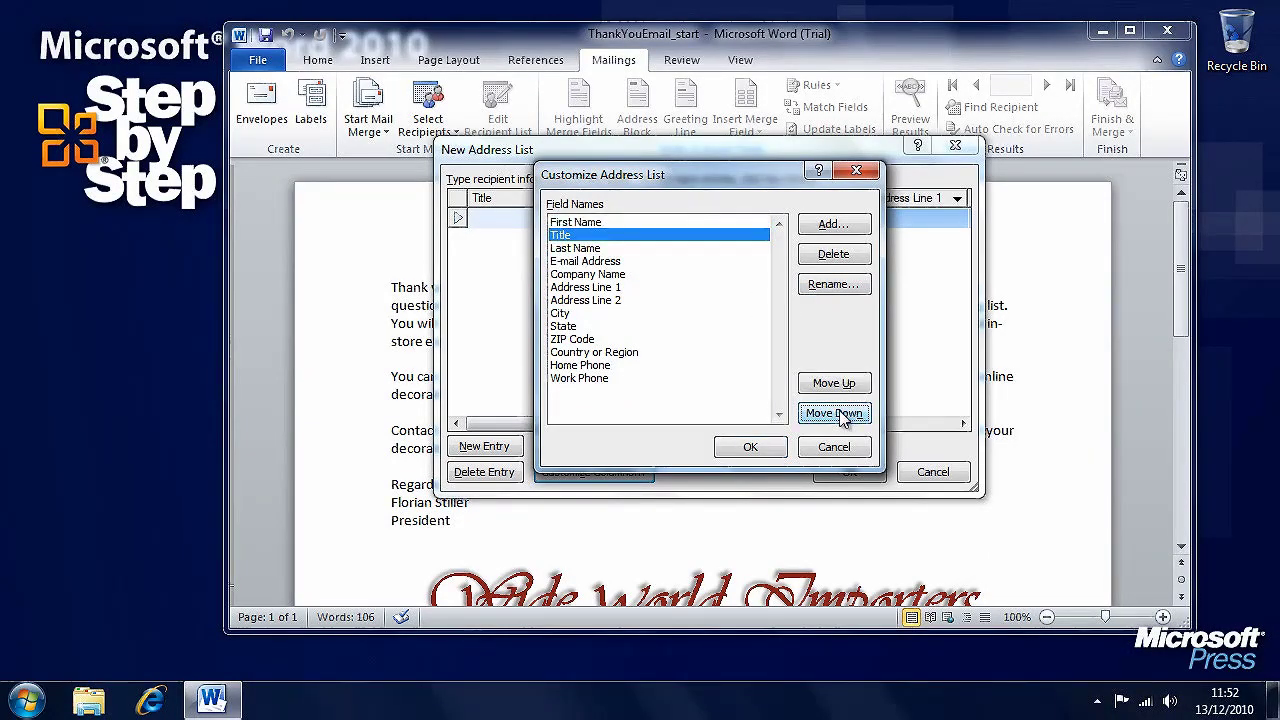
{"action": "left_click", "coordinate": [836, 414]}
{"action": "left_click", "coordinate": [836, 414]}
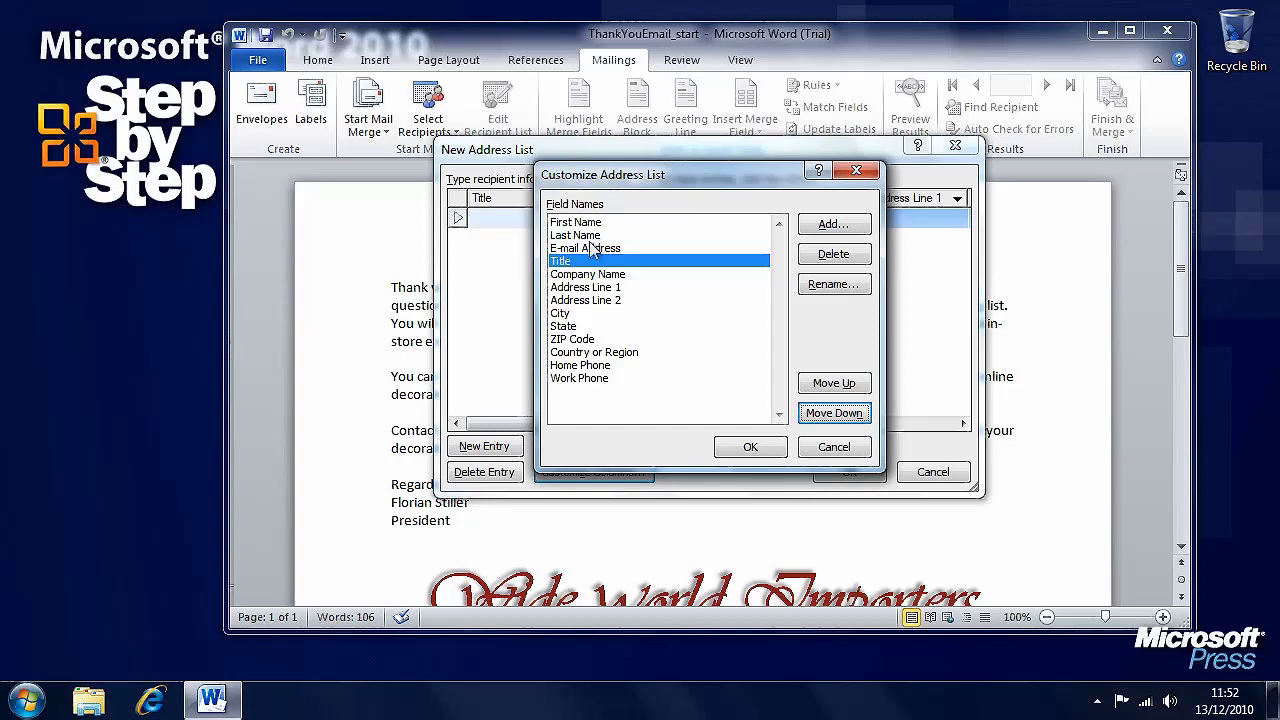
{"action": "left_click", "coordinate": [750, 449]}
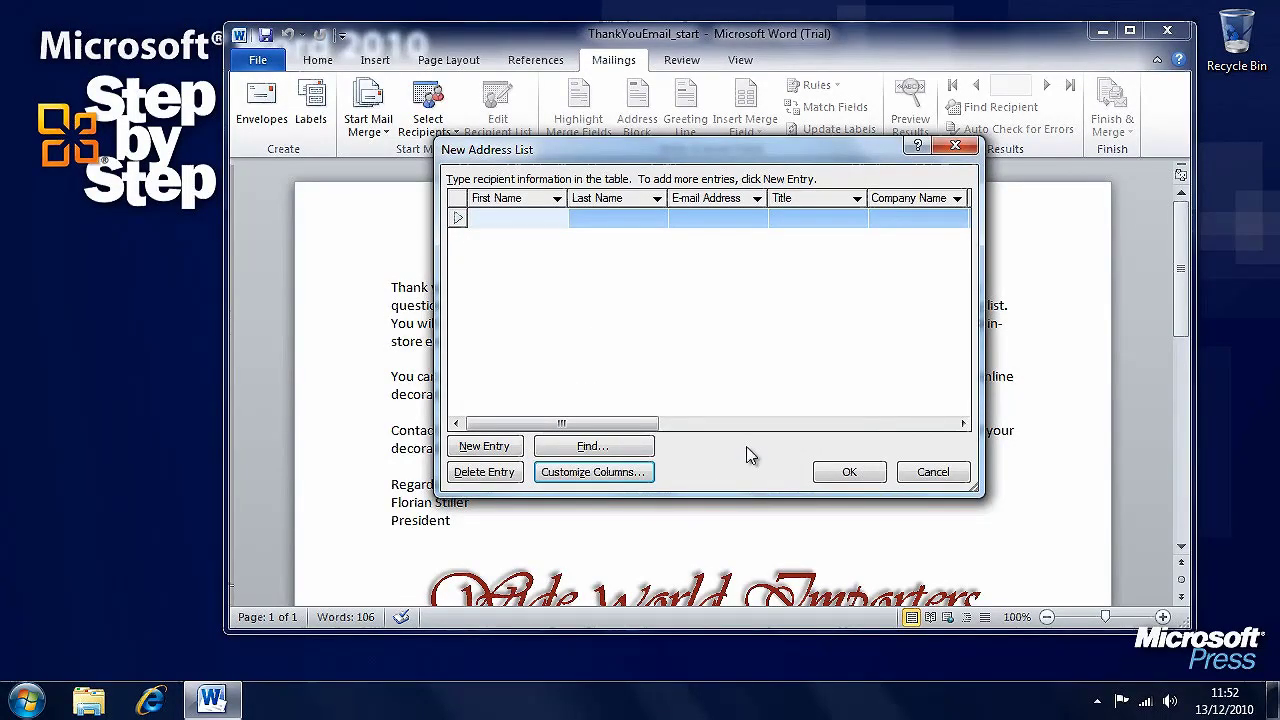
- Enter the first recipient's first name, last name and e-mail address, widening the E-mail Address column
{"action": "key", "text": "Tab"}
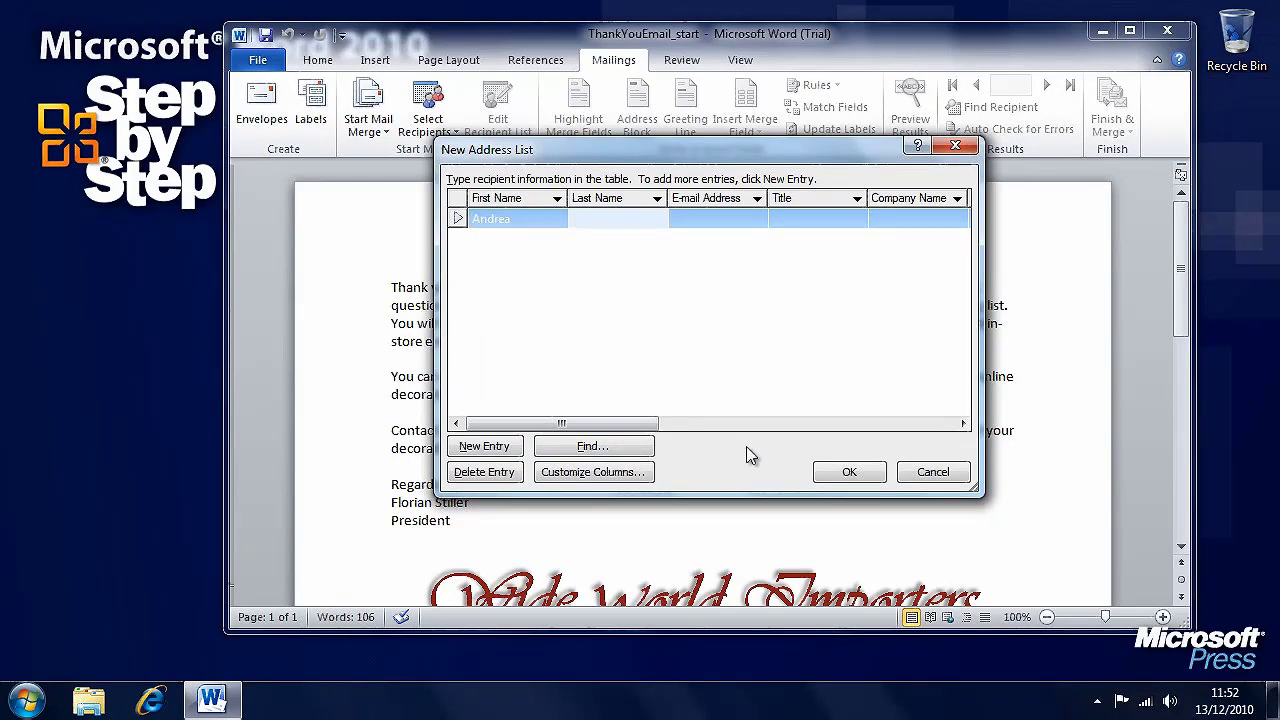
{"action": "key", "text": "Tab"}
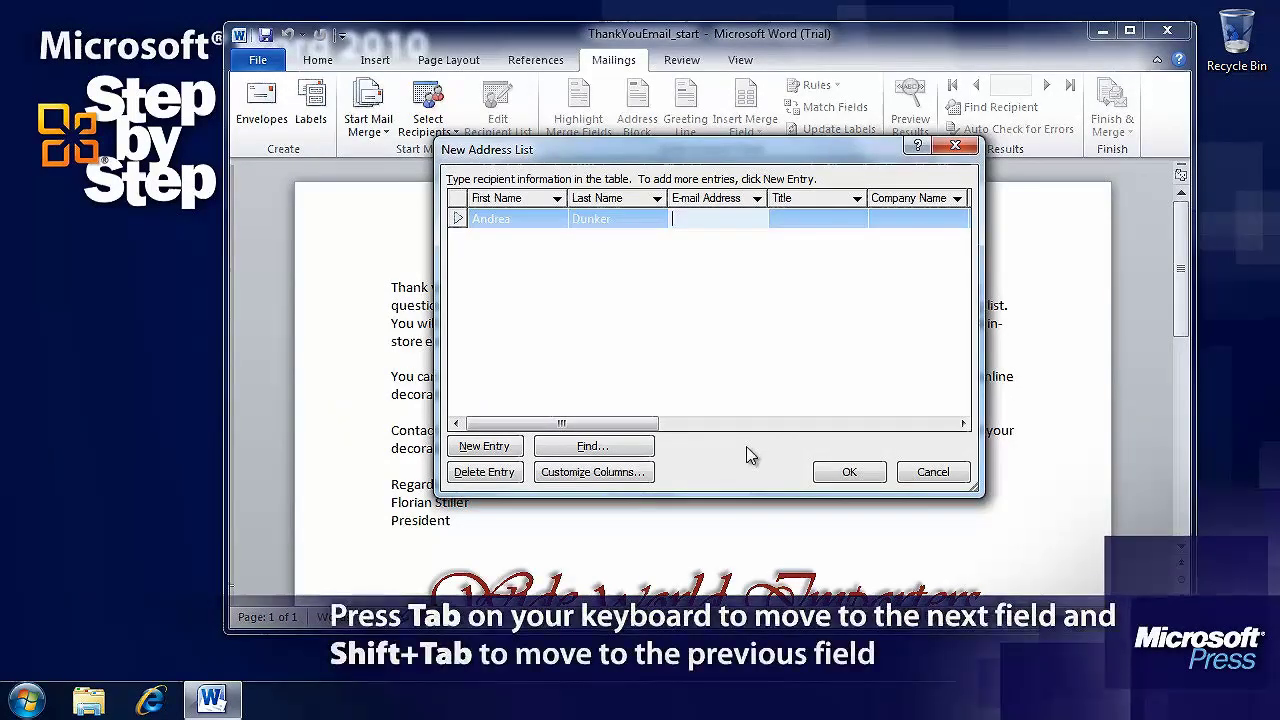
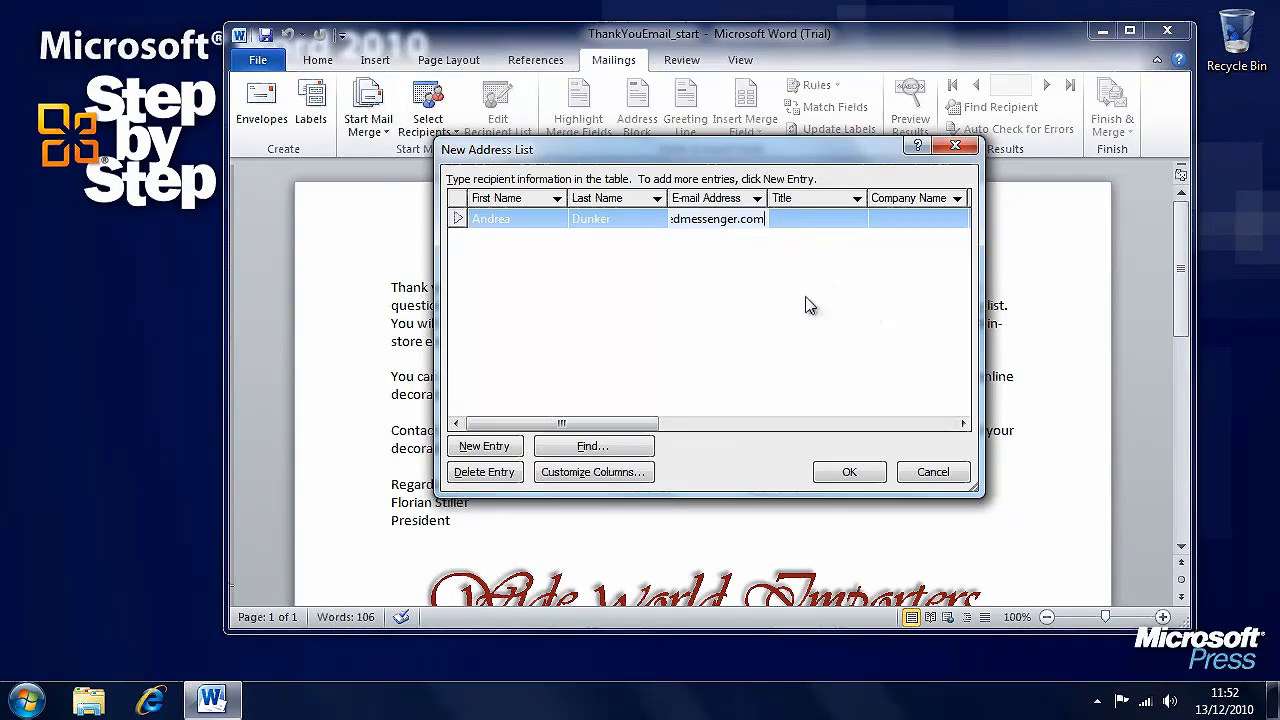
{"action": "left_click", "coordinate": [810, 305]}
{"action": "left_click_drag", "start_coordinate": [768, 198], "coordinate": [910, 198]}
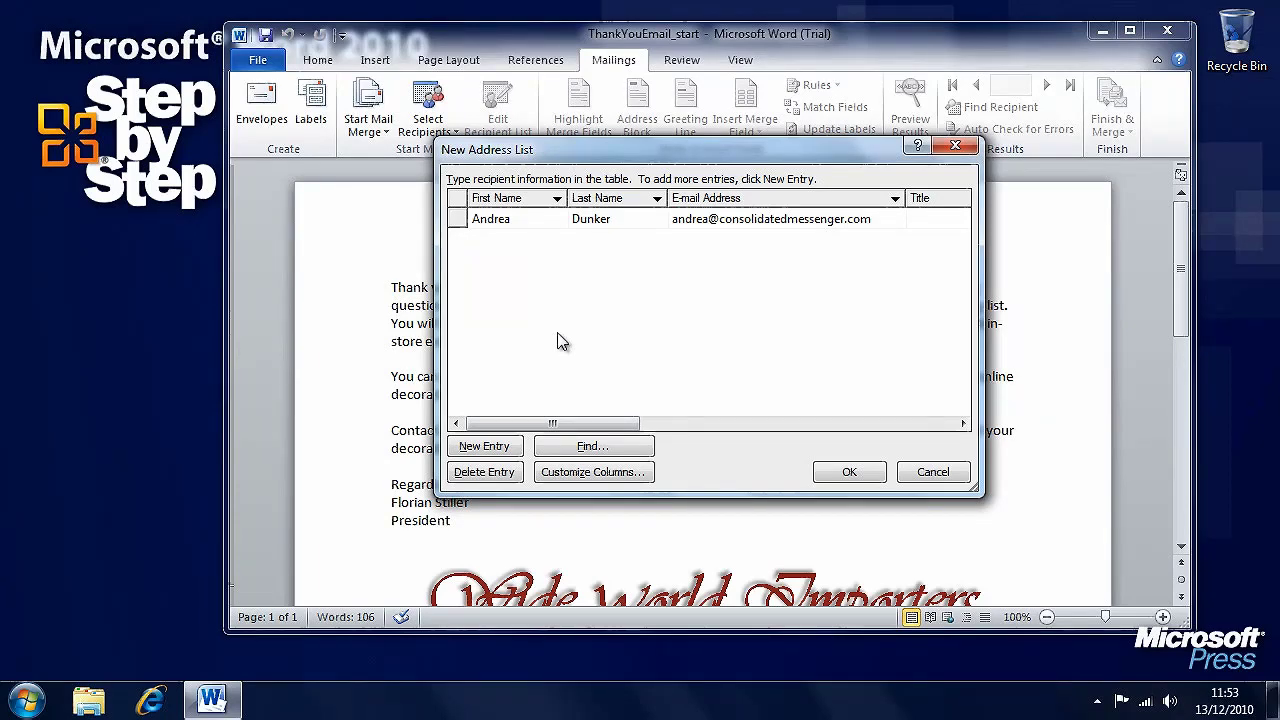
- Add a second recipient row with a corrected first name and an e-mail address
{"action": "left_click", "coordinate": [491, 452]}
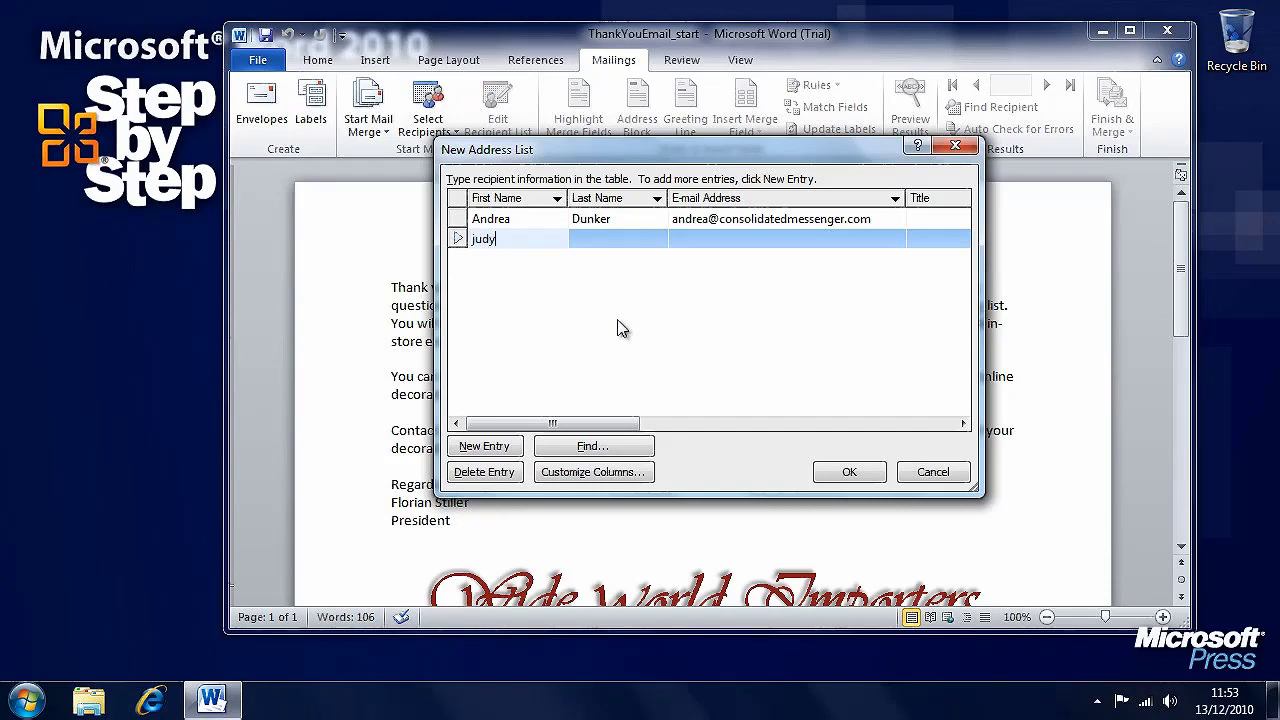
{"action": "key", "text": "Tab"}
{"action": "key", "text": "BackSpace"}
{"action": "key", "text": "BackSpace"}
{"action": "key", "text": "BackSpace"}
{"action": "key", "text": "Tab"}
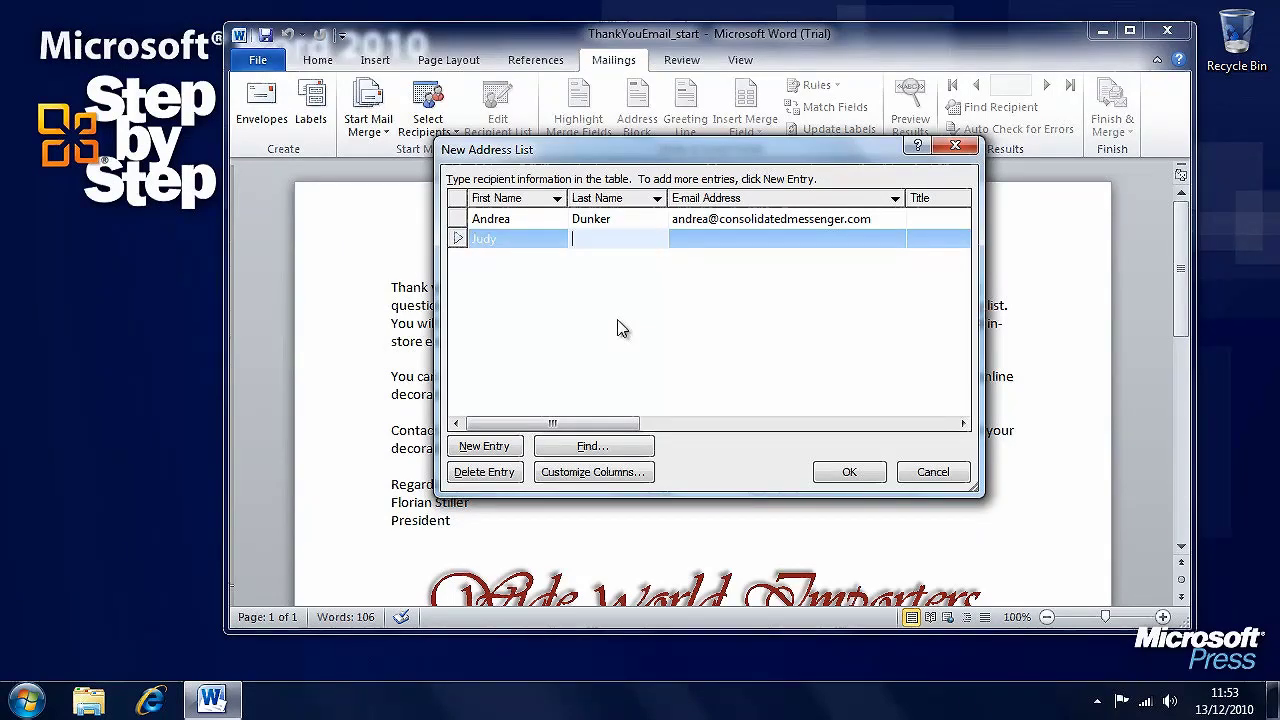
{"action": "key", "text": "Tab"}
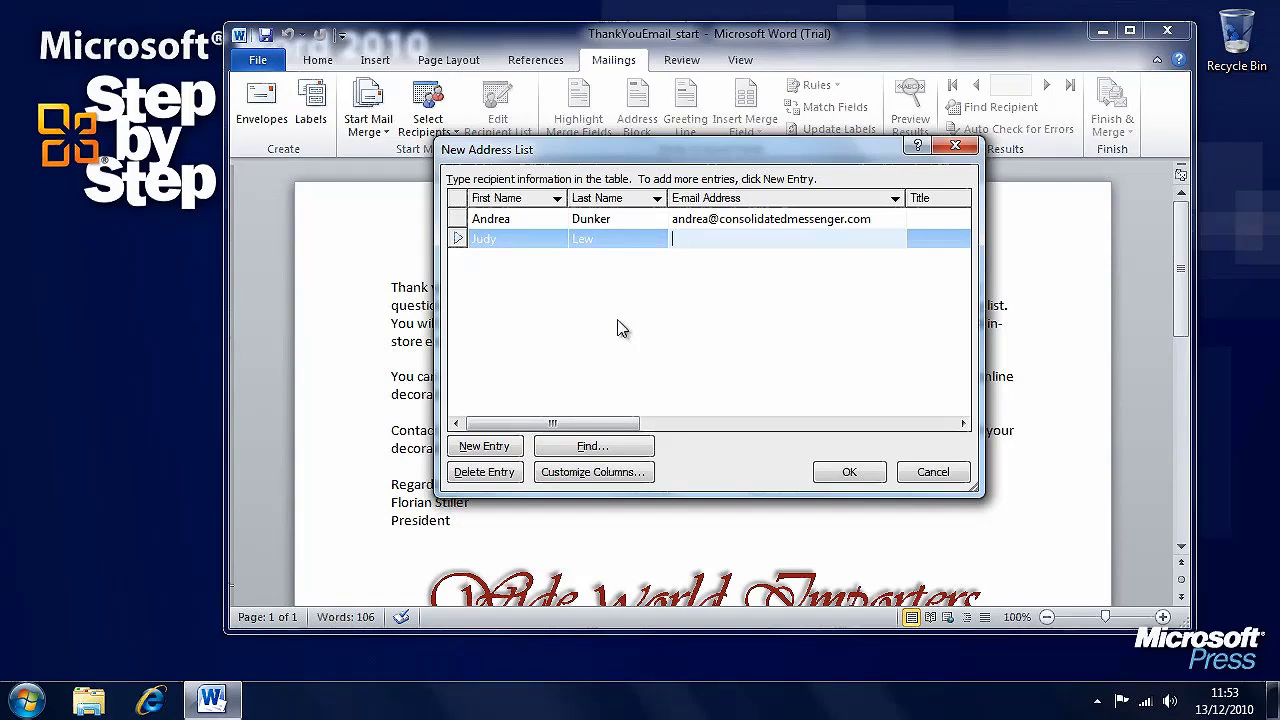
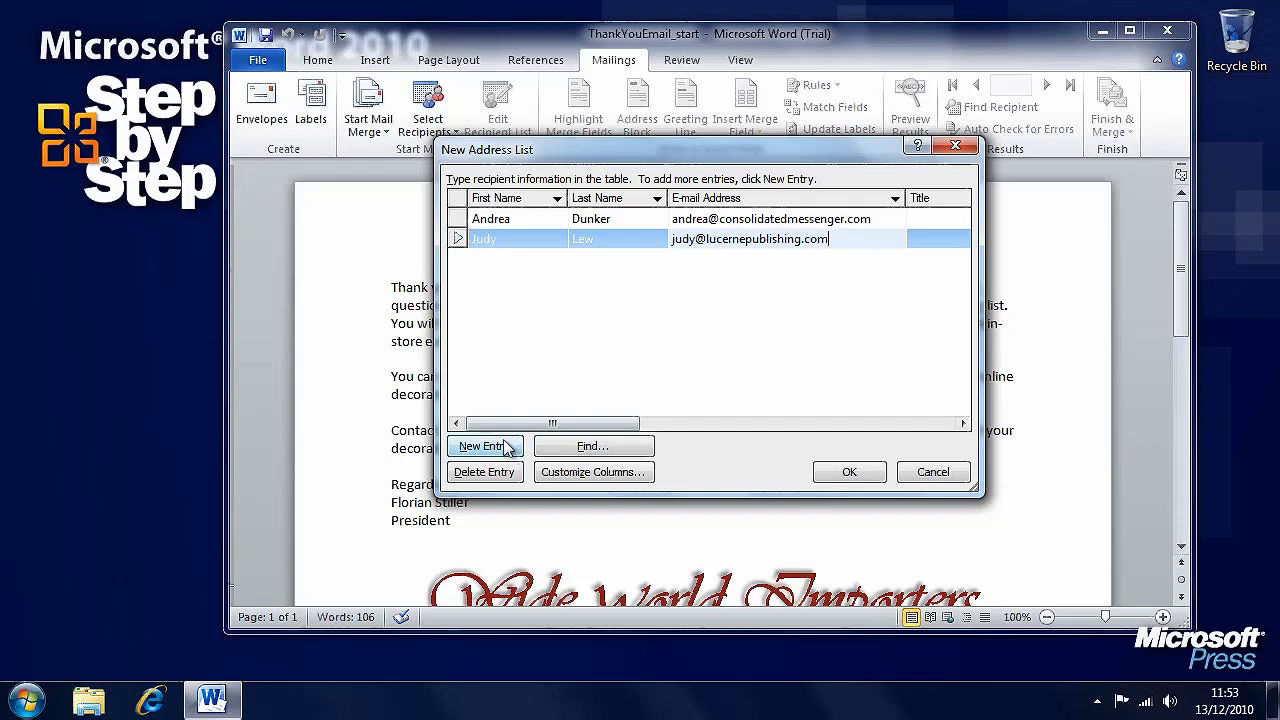
- Add a third recipient's first name, last name and e-mail address, then finish the list
{"action": "left_click", "coordinate": [505, 447]}
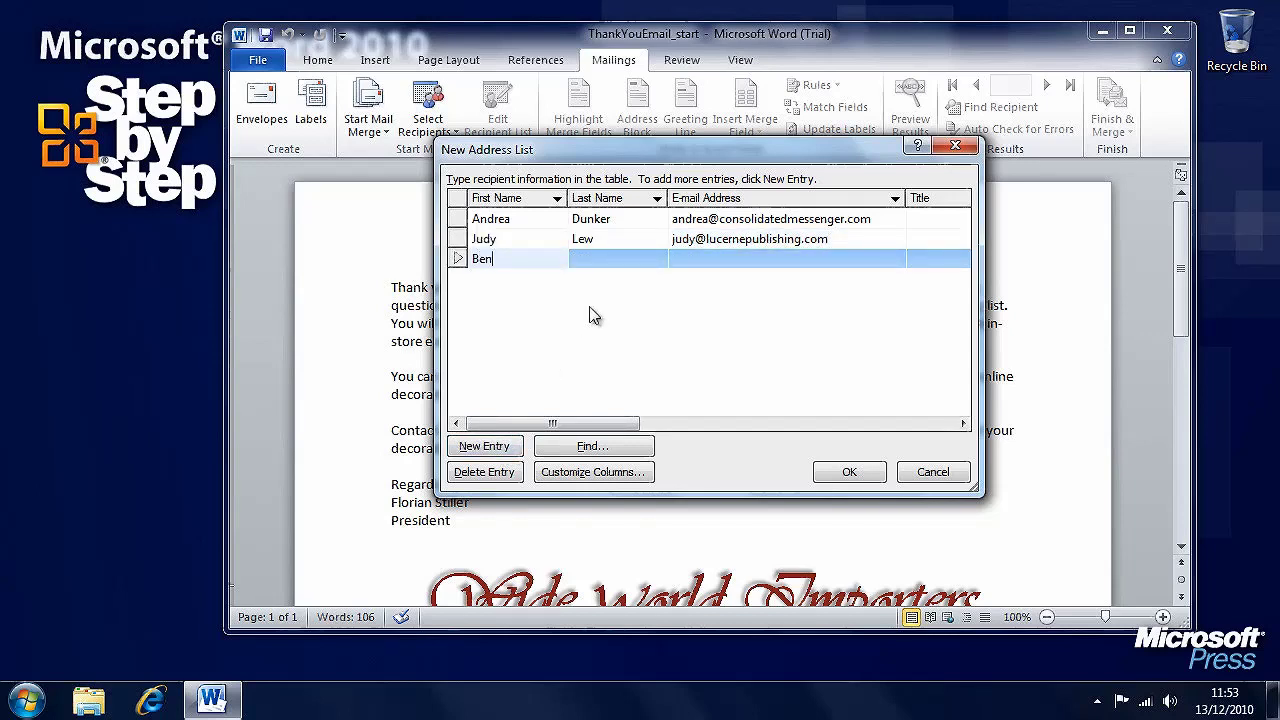
{"action": "key", "text": "Tab"}
{"action": "key", "text": "Tab"}
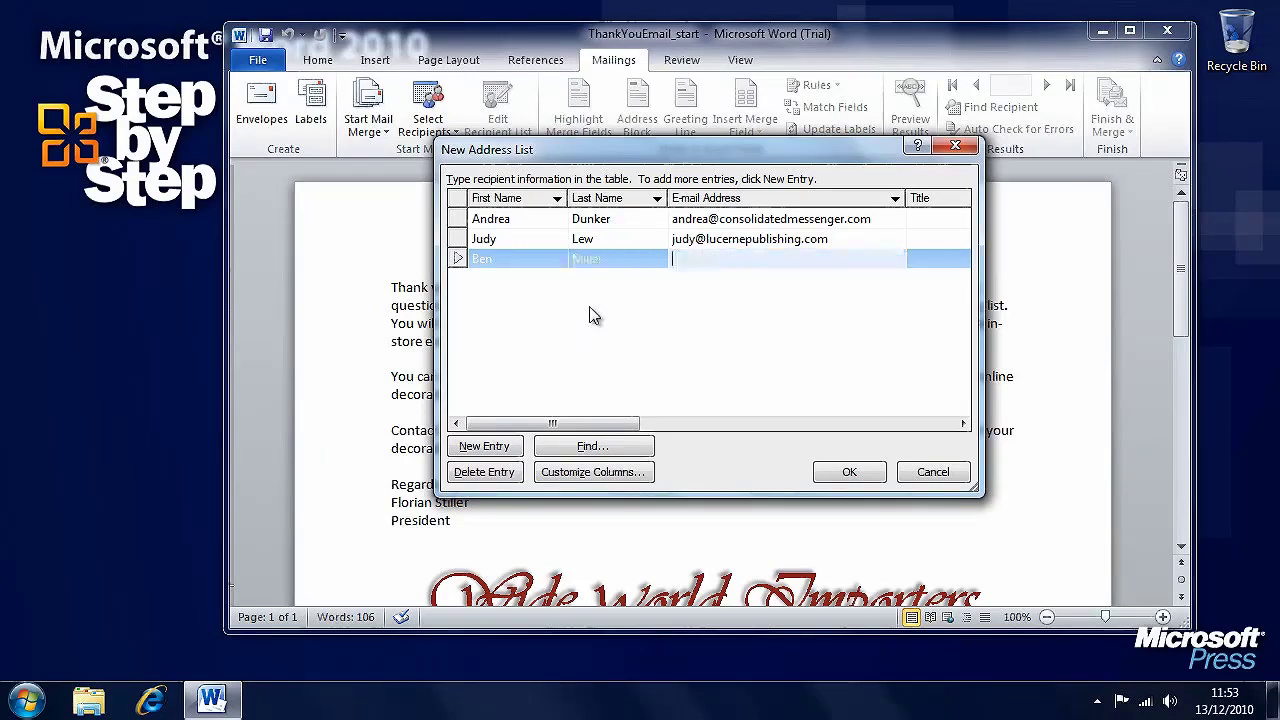
{"action": "left_click", "coordinate": [584, 294]}
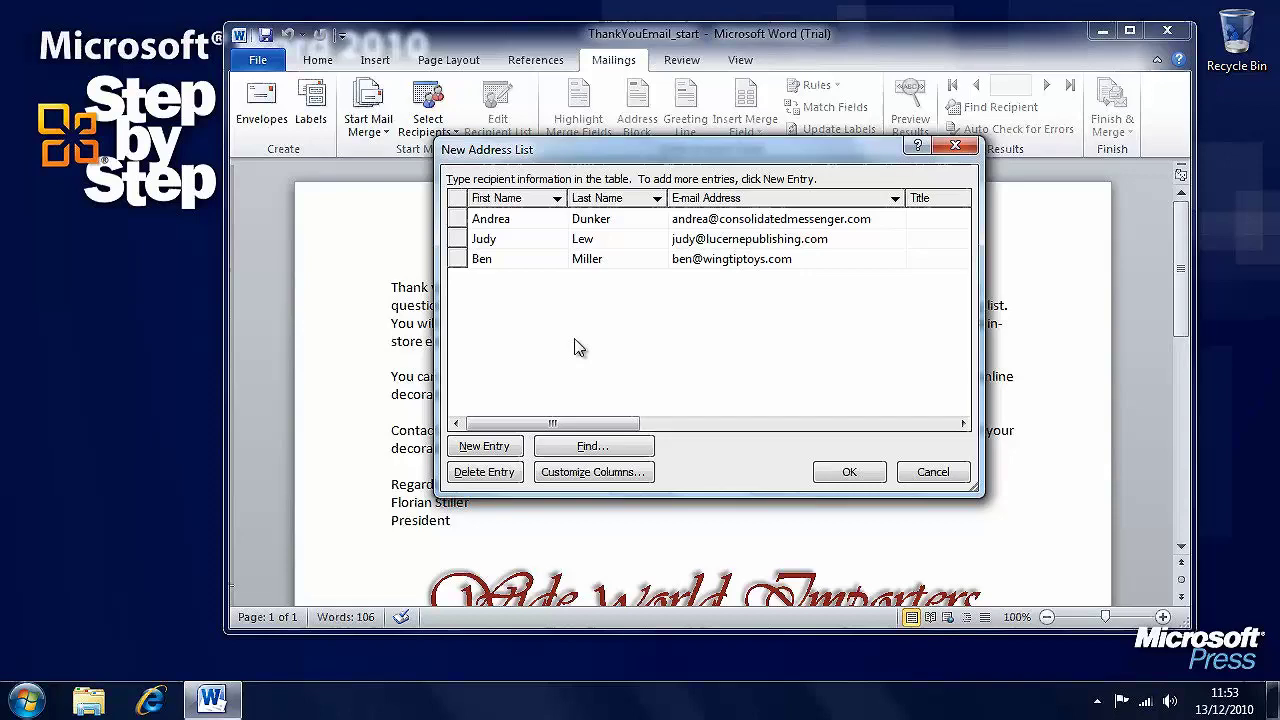
{"action": "left_click", "coordinate": [865, 474]}
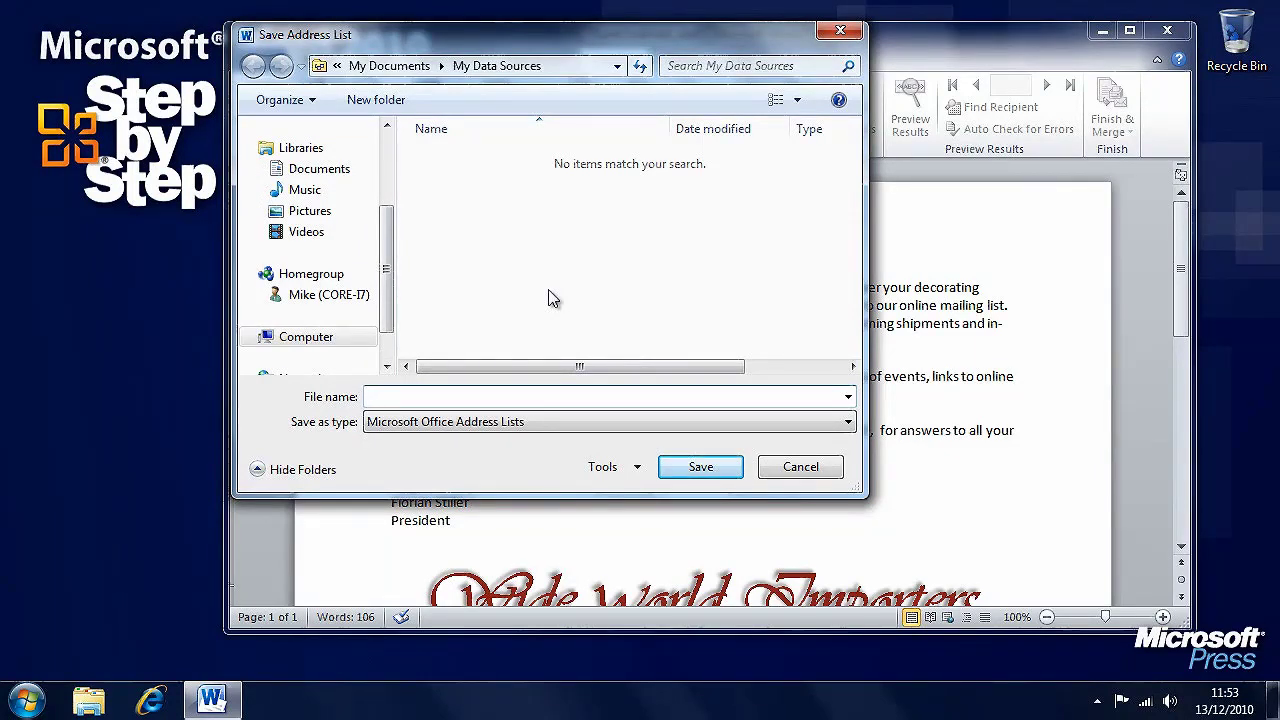
- Save the address list as 'My Email Data List' in Documents > Chapter14
{"action": "left_click_drag", "start_coordinate": [519, 46], "coordinate": [467, 98]}
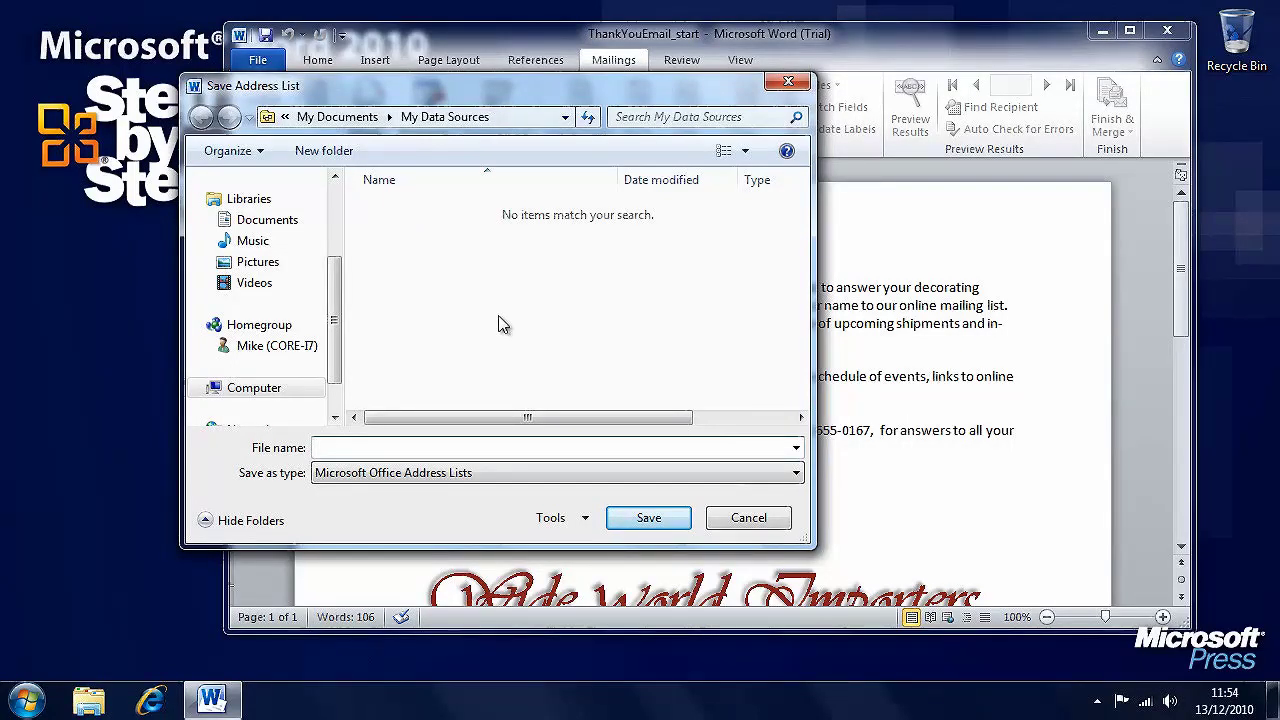
{"action": "type", "text": "My Email Data List"}
{"action": "left_click", "coordinate": [267, 220]}
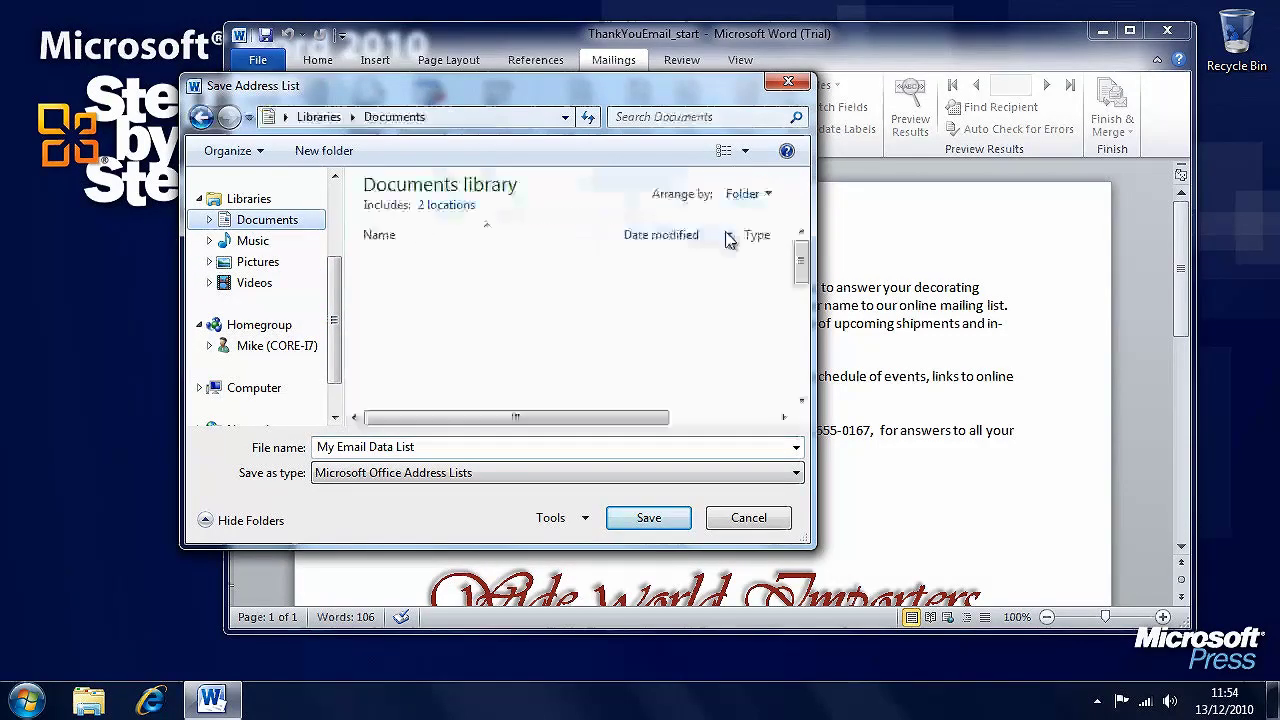
{"action": "left_click_drag", "start_coordinate": [803, 265], "coordinate": [803, 358]}
{"action": "double_click", "coordinate": [428, 291]}
{"action": "left_click", "coordinate": [649, 517]}
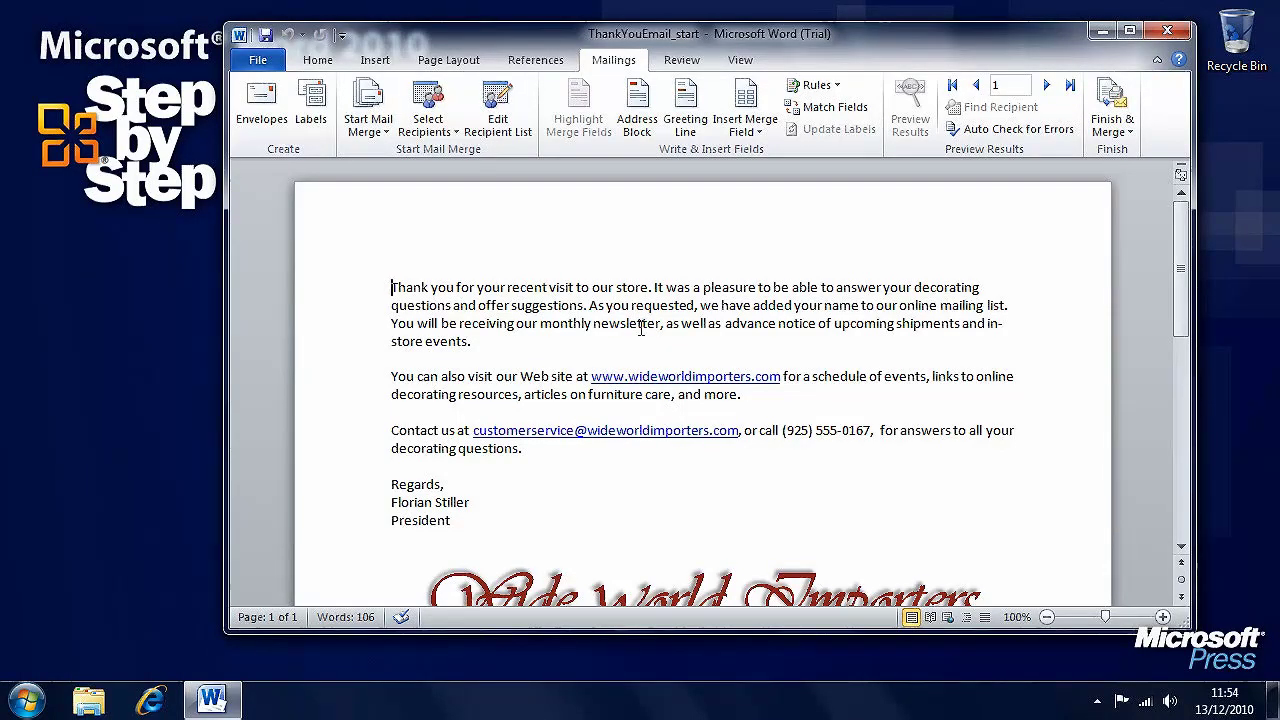
- Add a new top line holding the «First_Name» and «Last_Name» merge fields
{"action": "key", "text": "Return"}
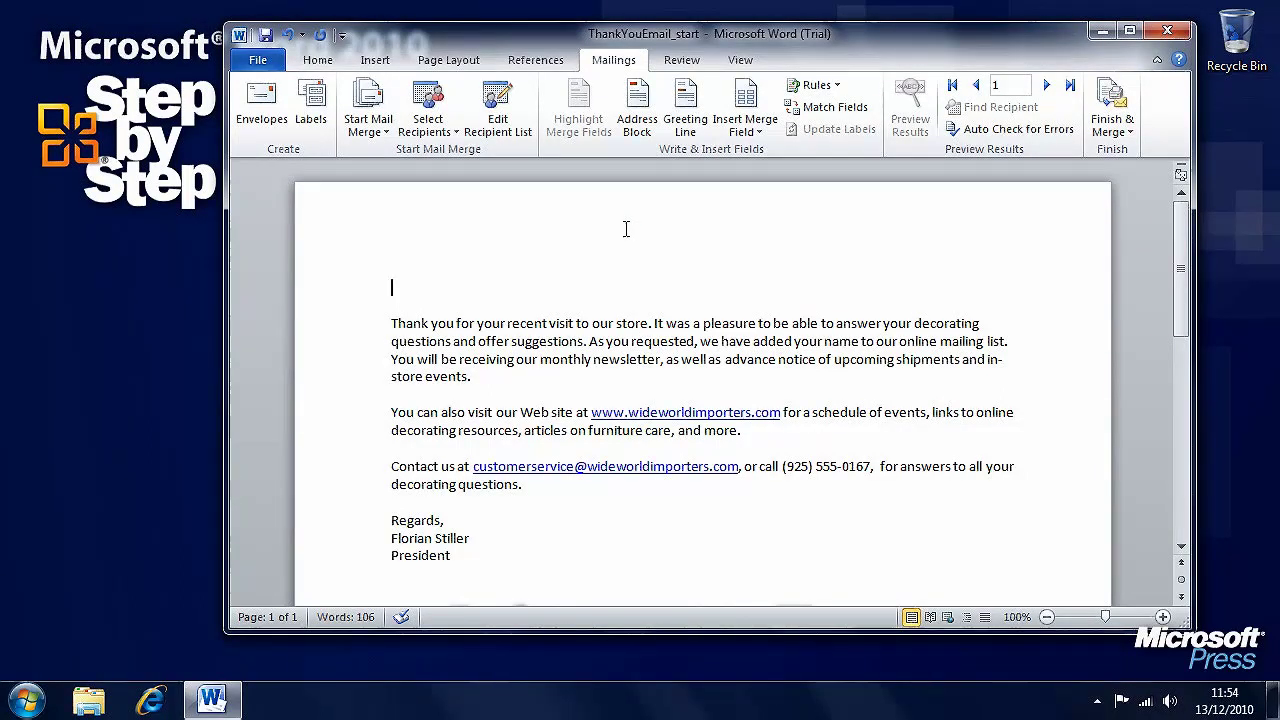
{"action": "left_click", "coordinate": [754, 137]}
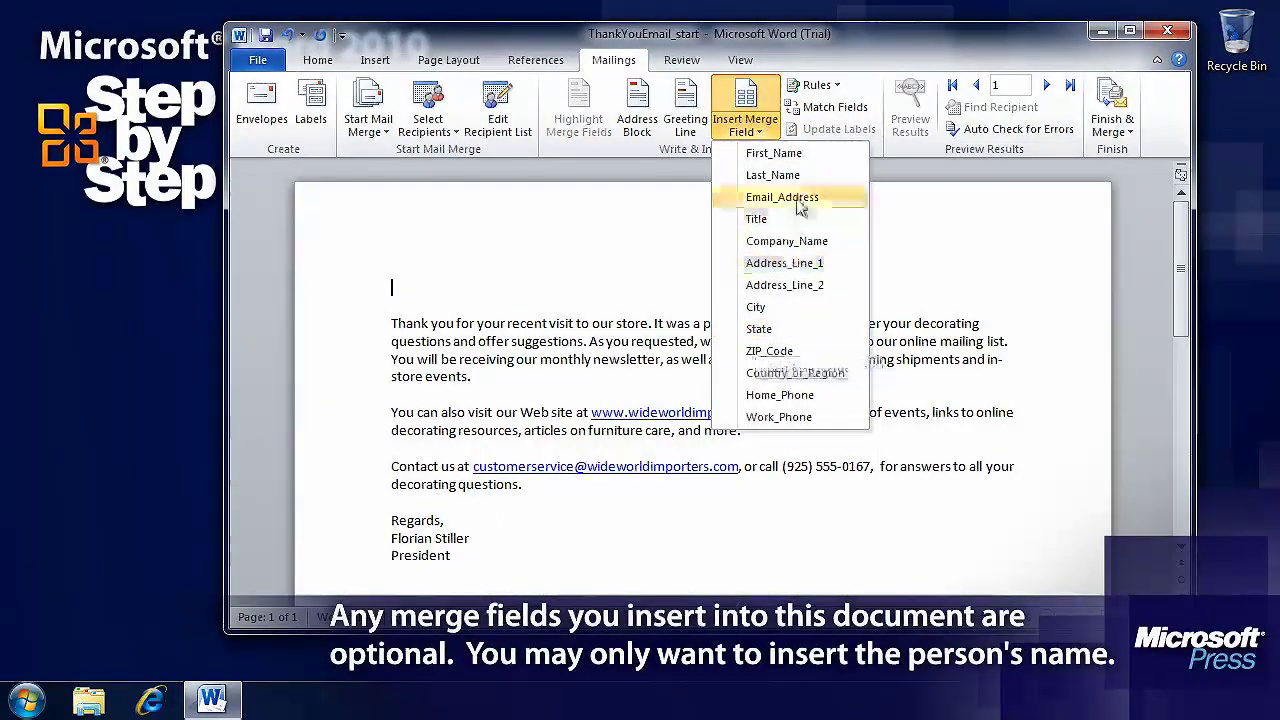
{"action": "left_click", "coordinate": [772, 154]}
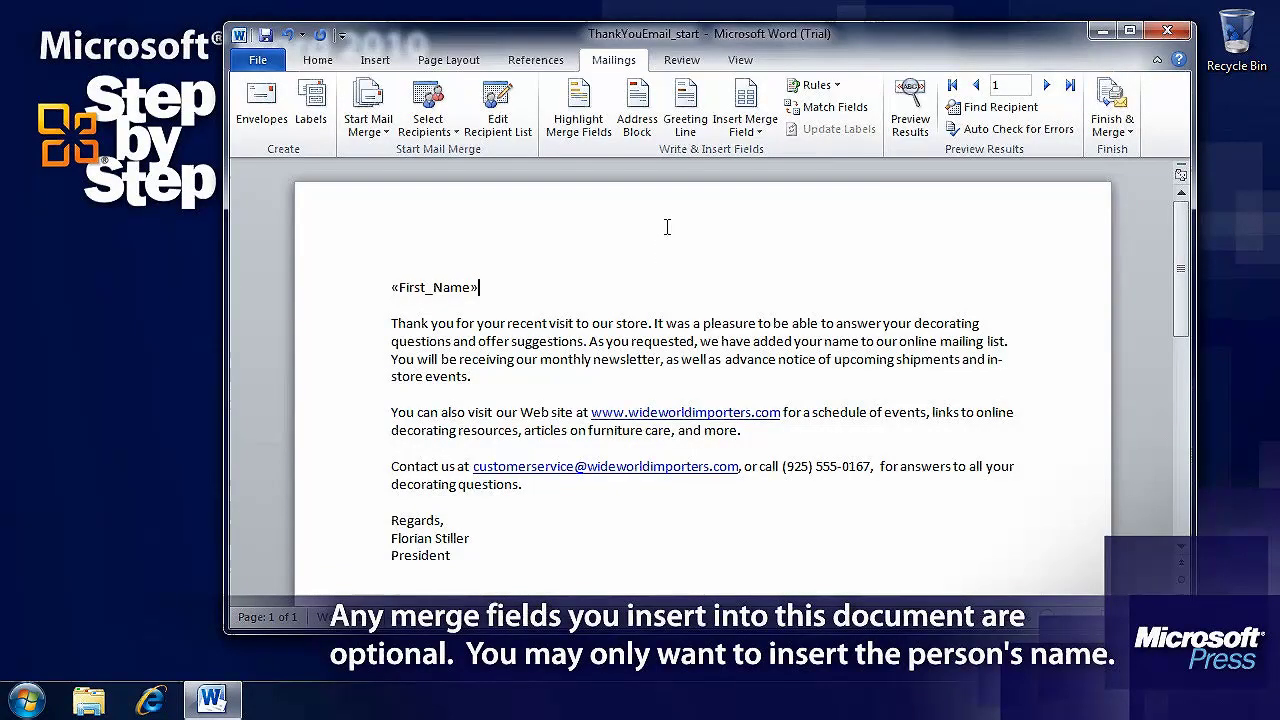
{"action": "left_click", "coordinate": [745, 125]}
{"action": "left_click", "coordinate": [752, 172]}
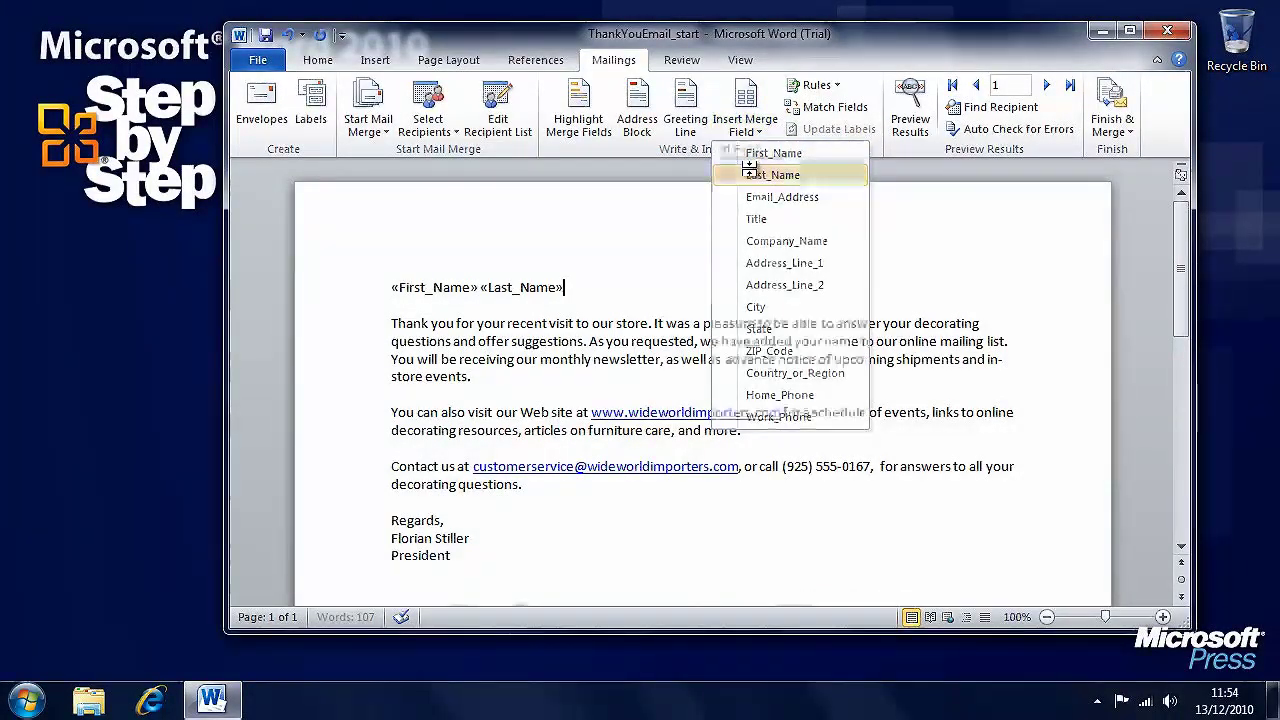
- Insert the «Email_Address» merge field on a new line below the names
{"action": "key", "text": "Return"}
{"action": "key", "text": "Return"}
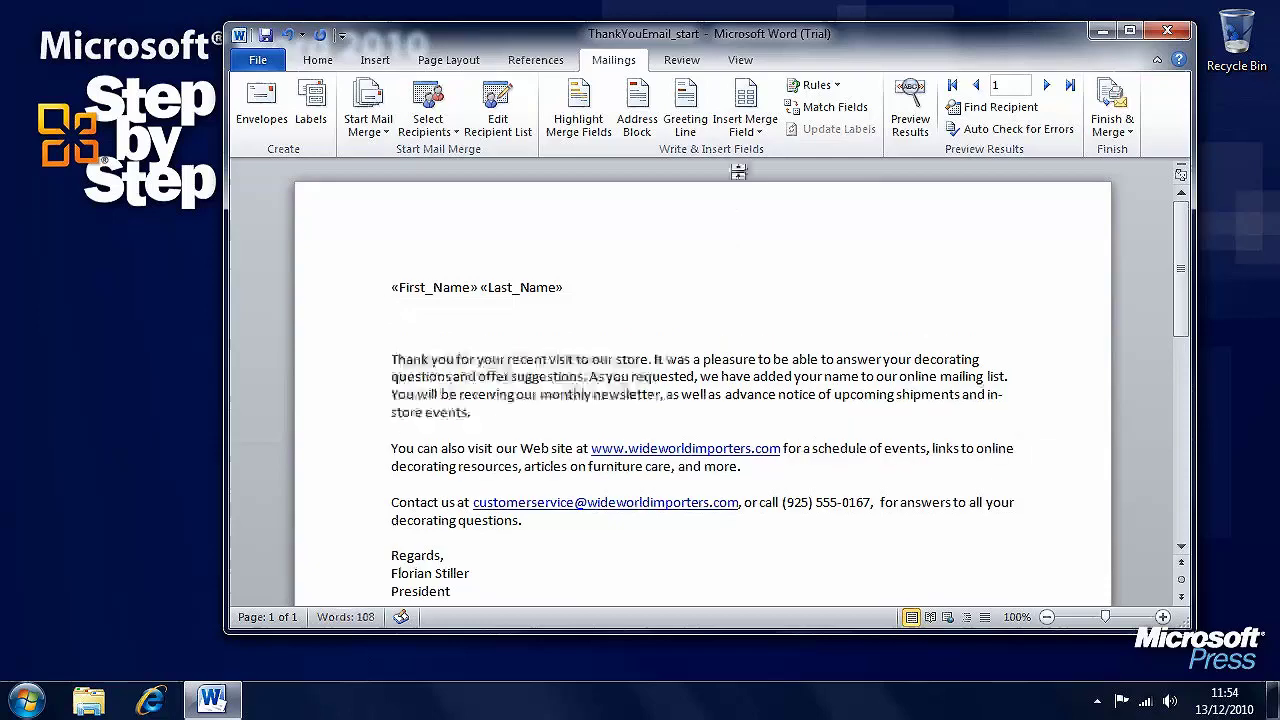
{"action": "left_click", "coordinate": [750, 134]}
{"action": "left_click", "coordinate": [748, 196]}
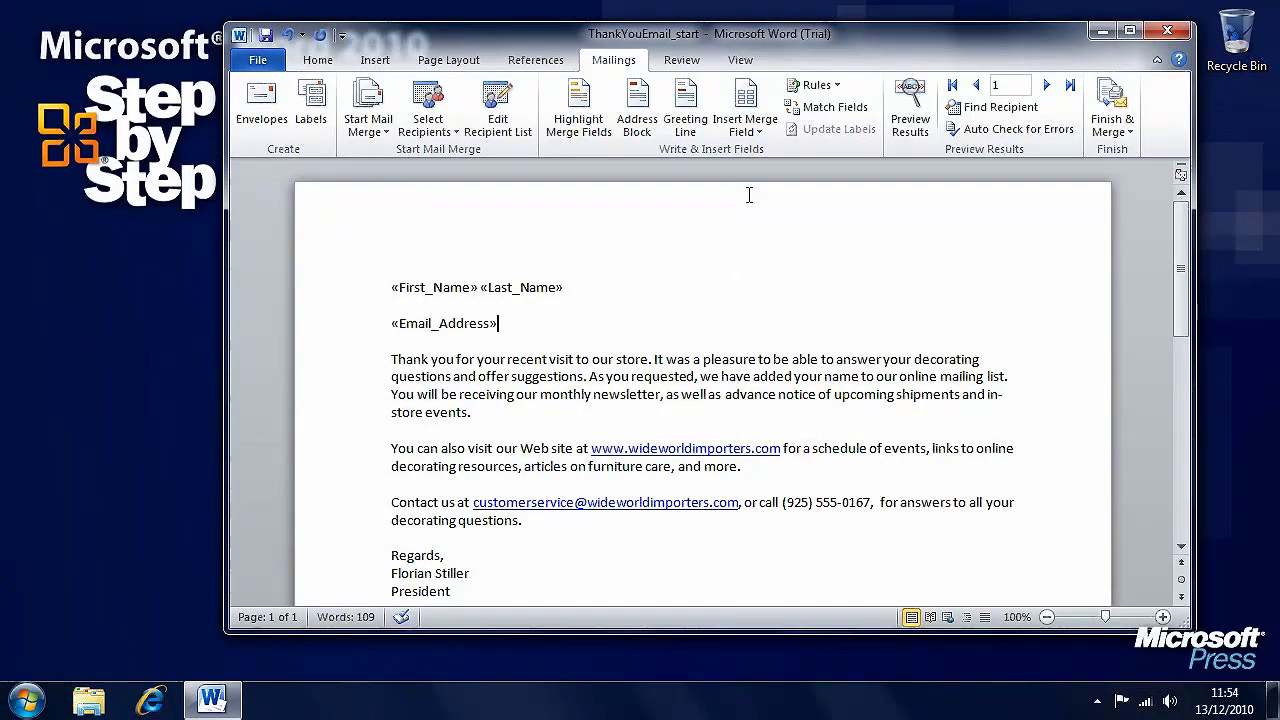
- Preview the merged letter for recipients 1 to 3 and back to 1, then minimize Word
{"action": "left_click", "coordinate": [920, 110]}
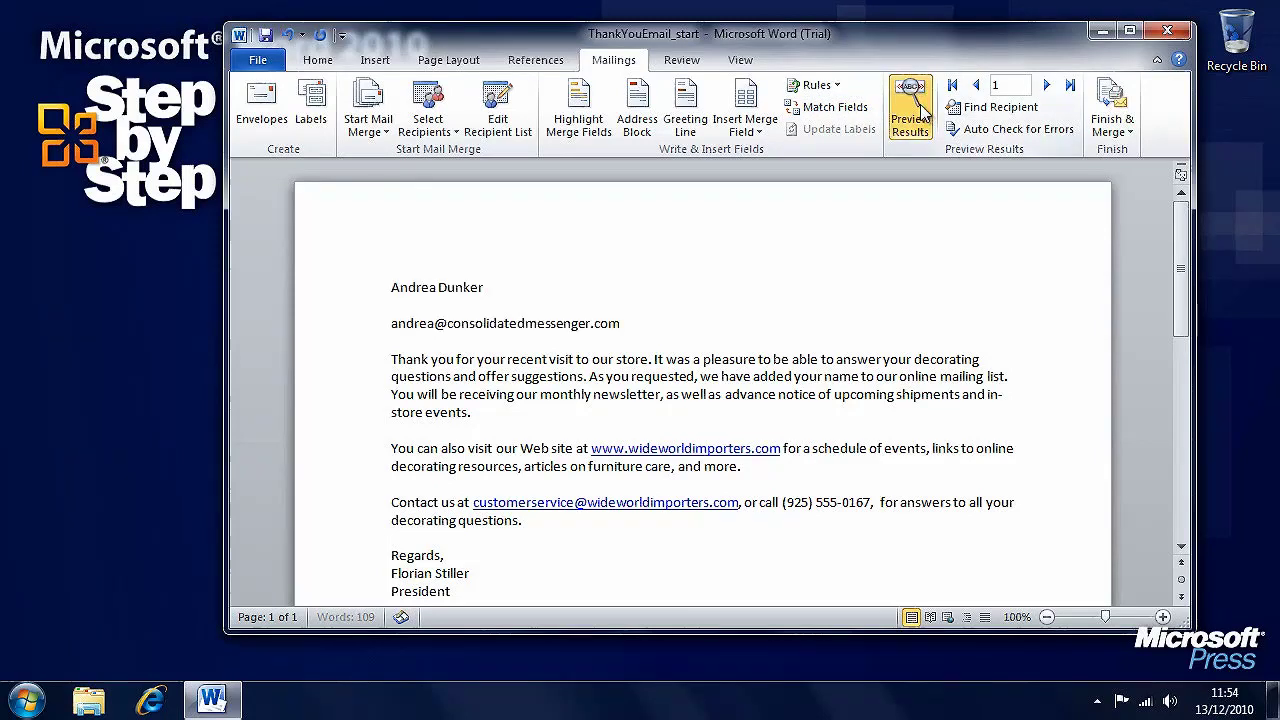
{"action": "left_click", "coordinate": [1046, 86]}
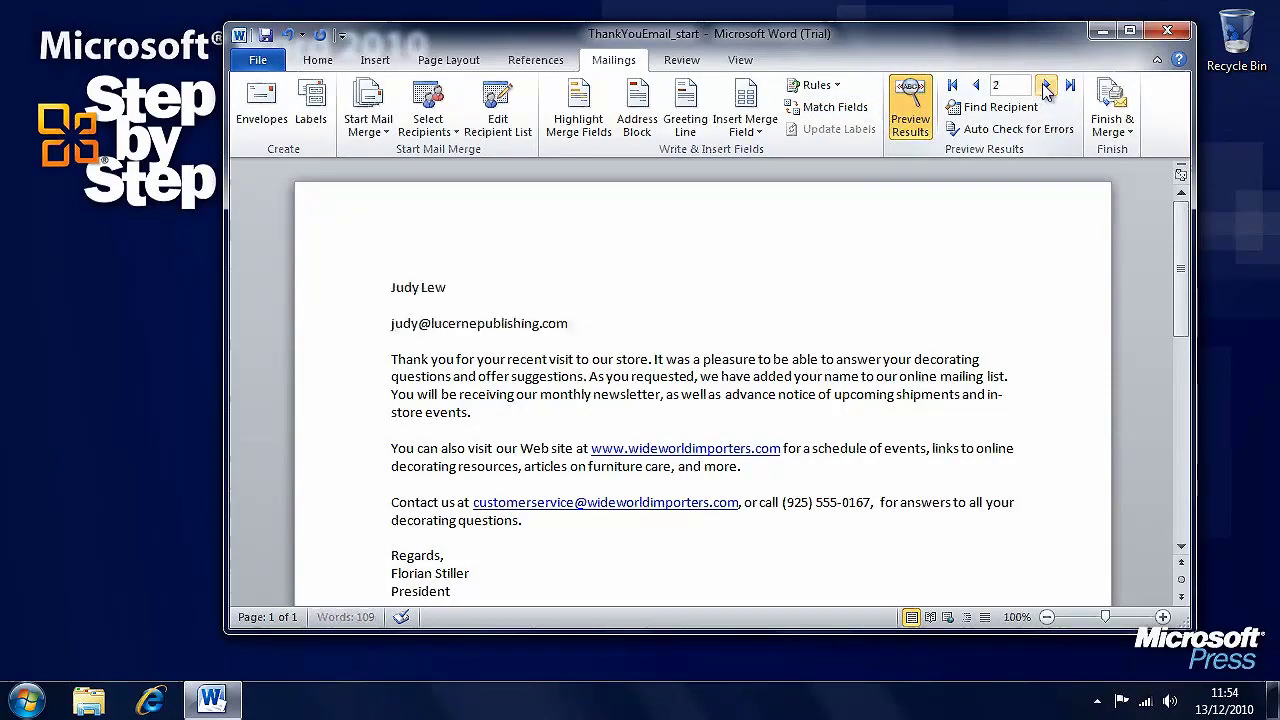
{"action": "left_click", "coordinate": [1046, 86]}
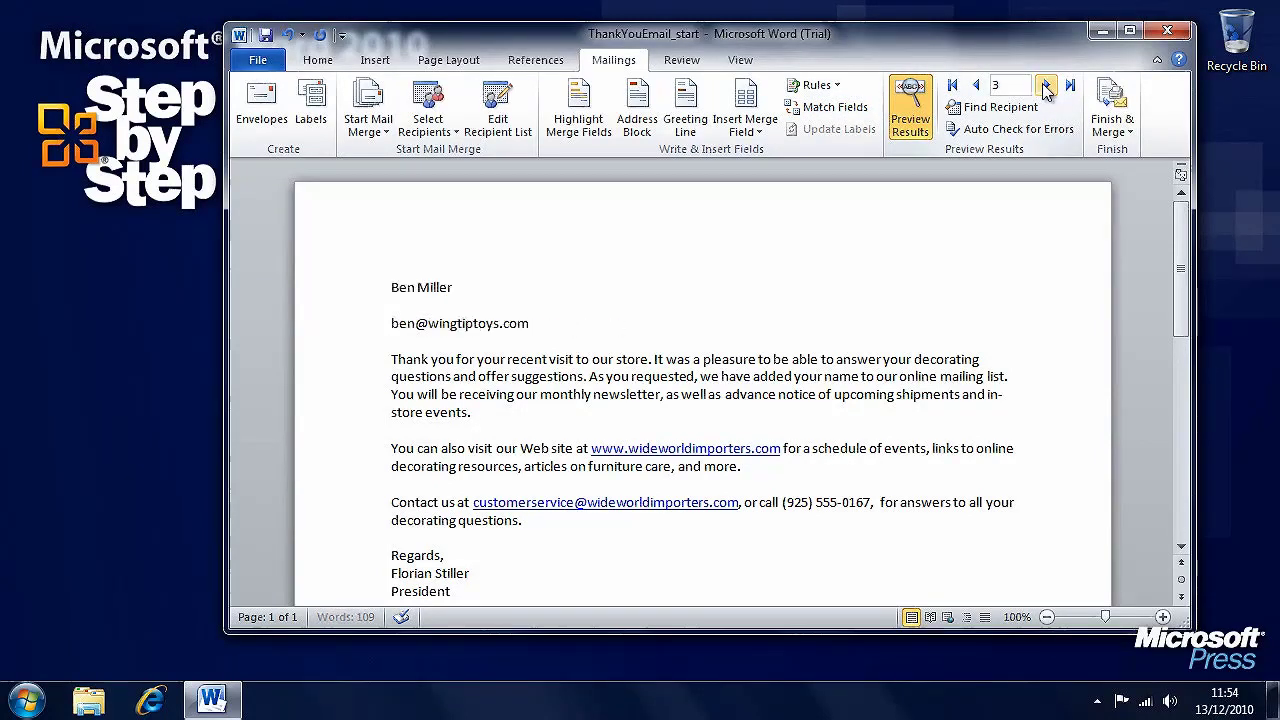
{"action": "left_click", "coordinate": [976, 86]}
{"action": "left_click", "coordinate": [976, 86]}
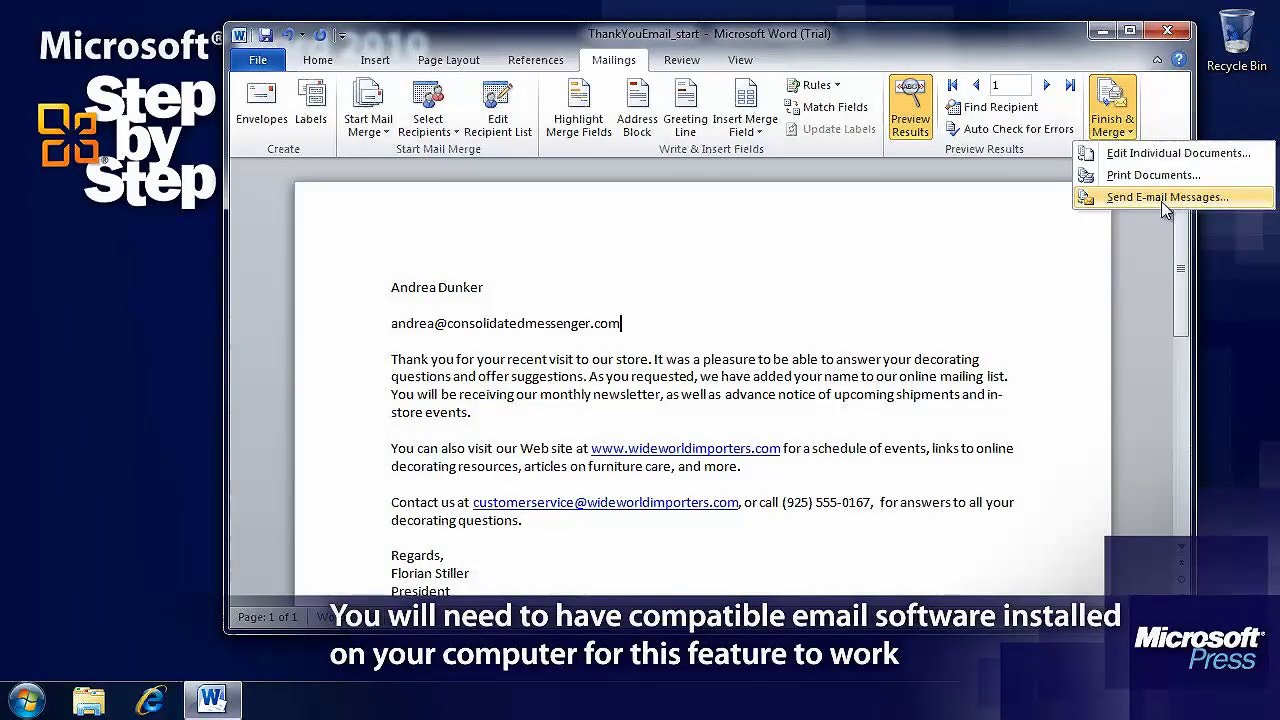
{"action": "left_click", "coordinate": [1099, 32]}
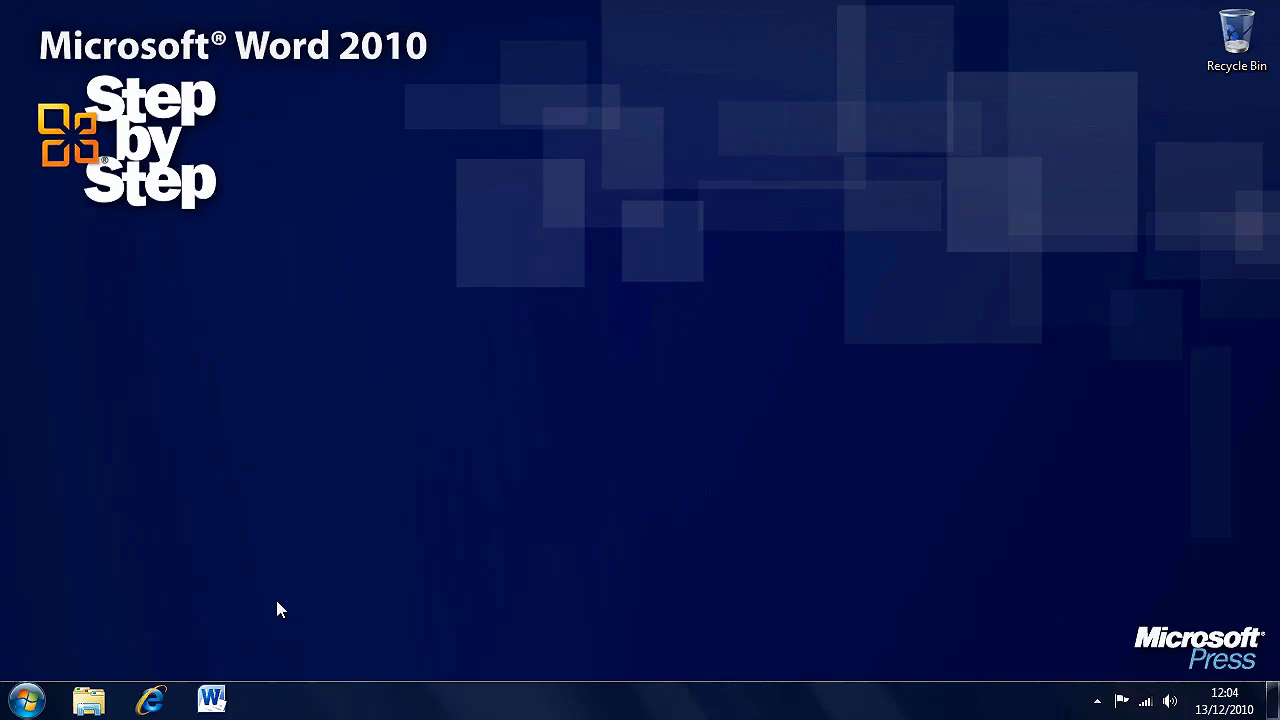
- Relaunch Word and leave Backstage to reach a blank document
{"action": "left_click", "coordinate": [211, 699]}
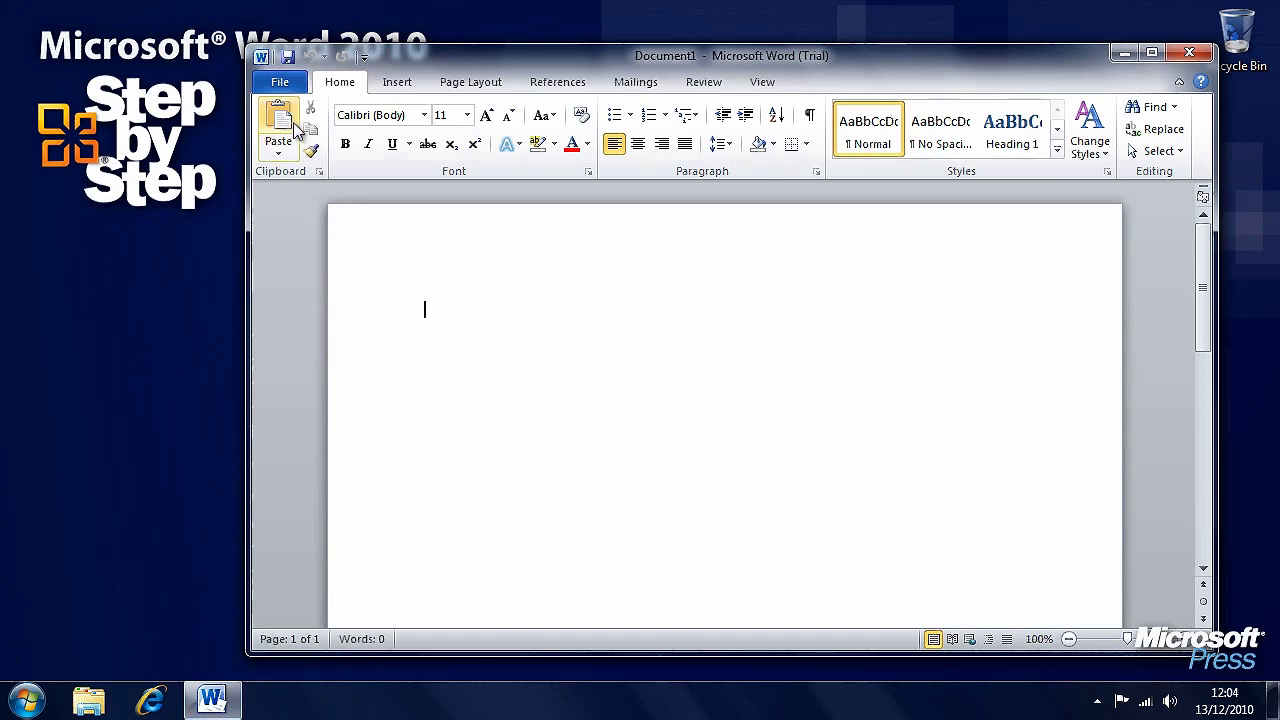
{"action": "left_click", "coordinate": [282, 84]}
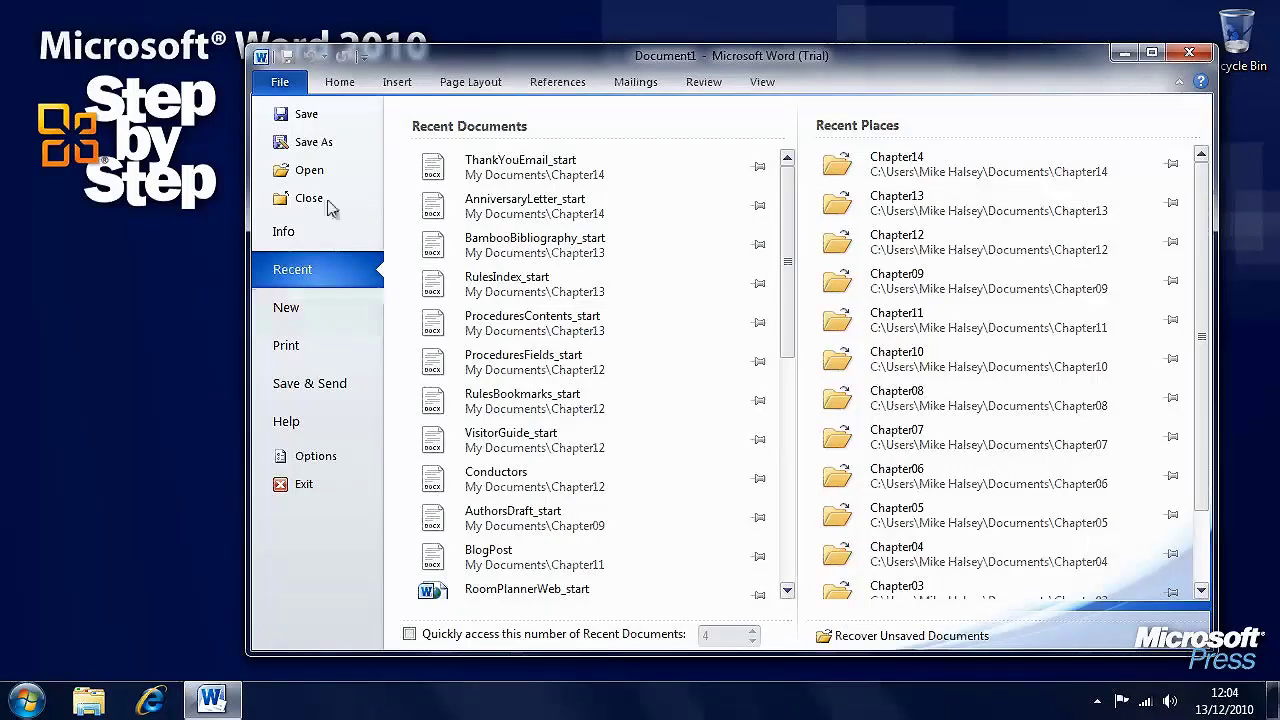
{"action": "left_click", "coordinate": [282, 82]}
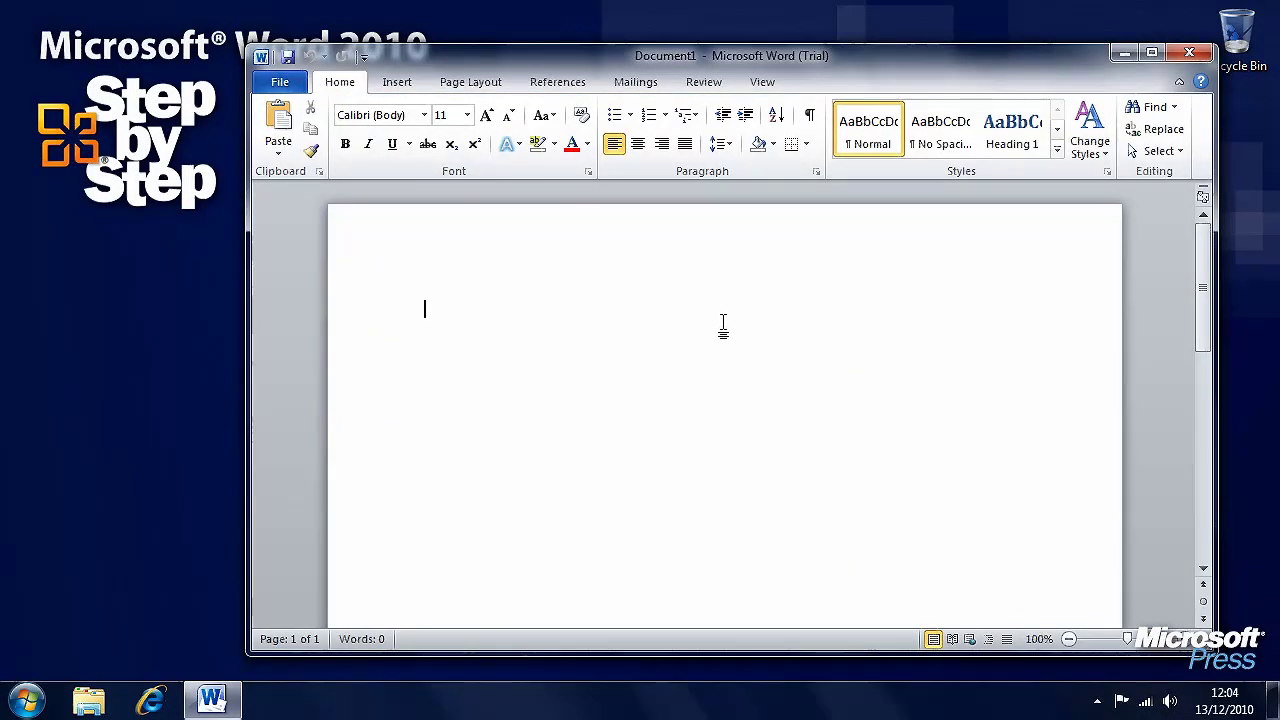
- On the Mailings tab, open and cancel Envelopes and Labels, then list the mail merge types
{"action": "left_click", "coordinate": [636, 84]}
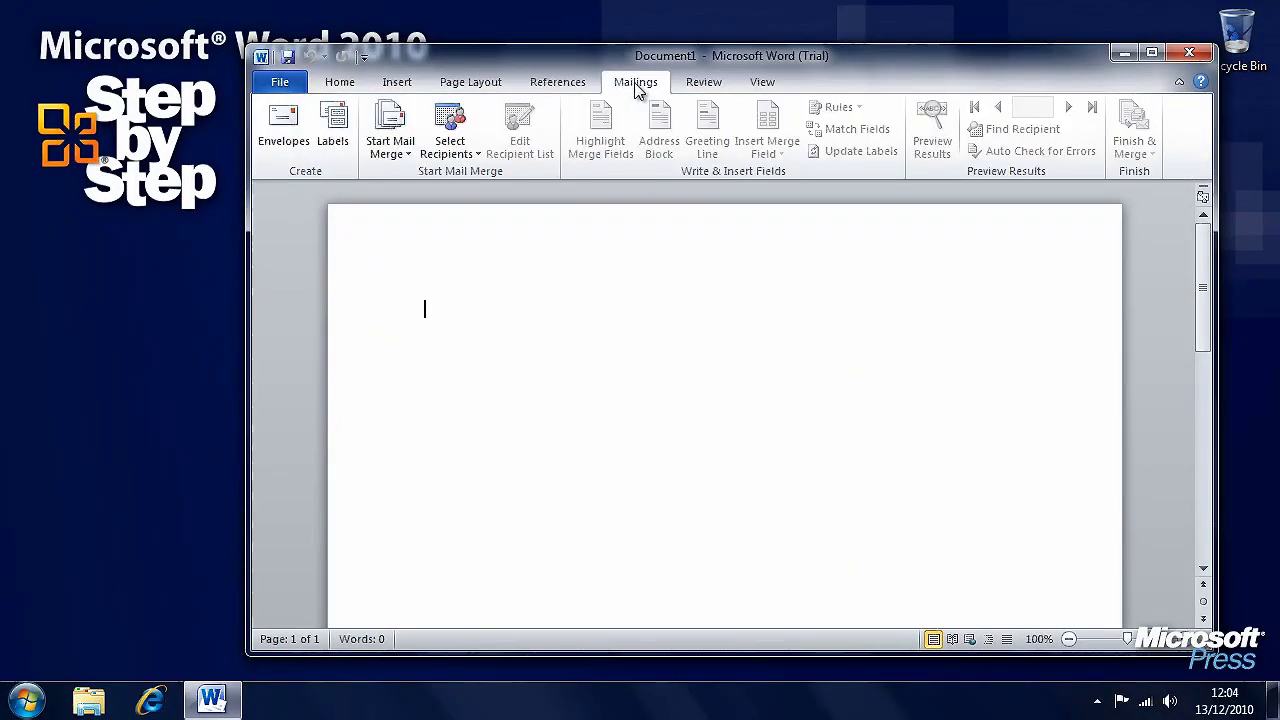
{"action": "left_click", "coordinate": [334, 150]}
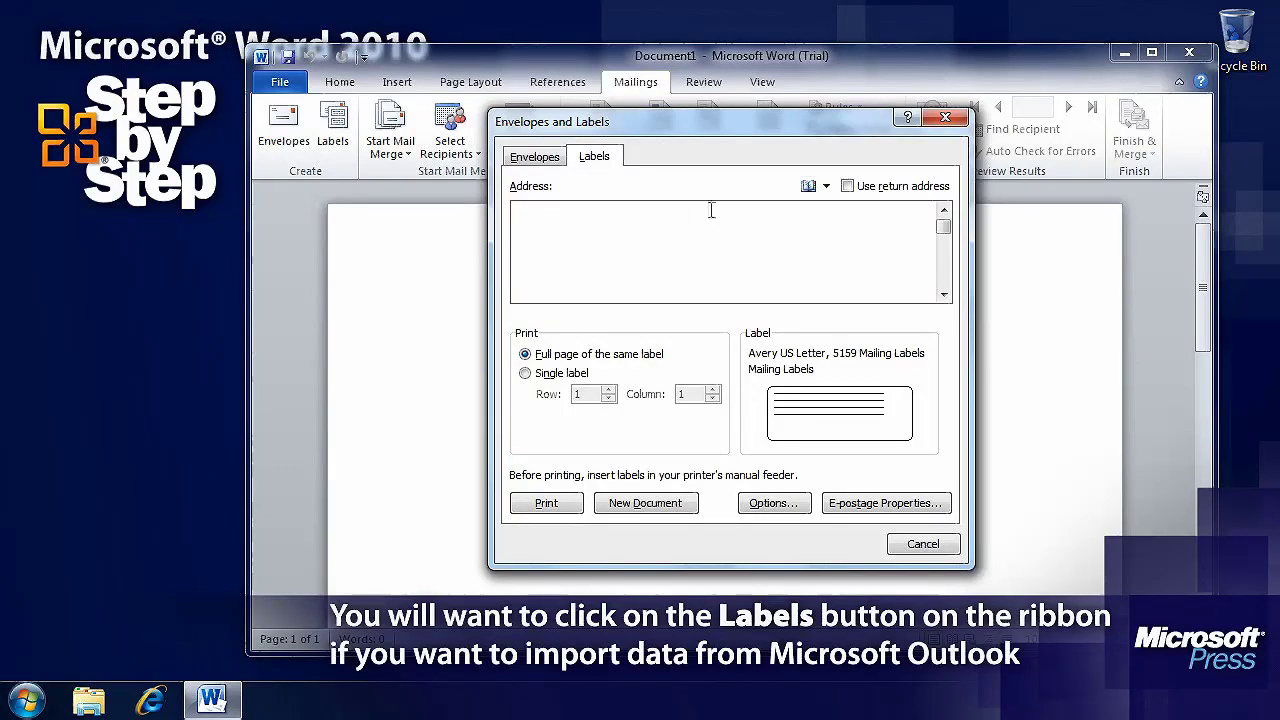
{"action": "left_click", "coordinate": [923, 545]}
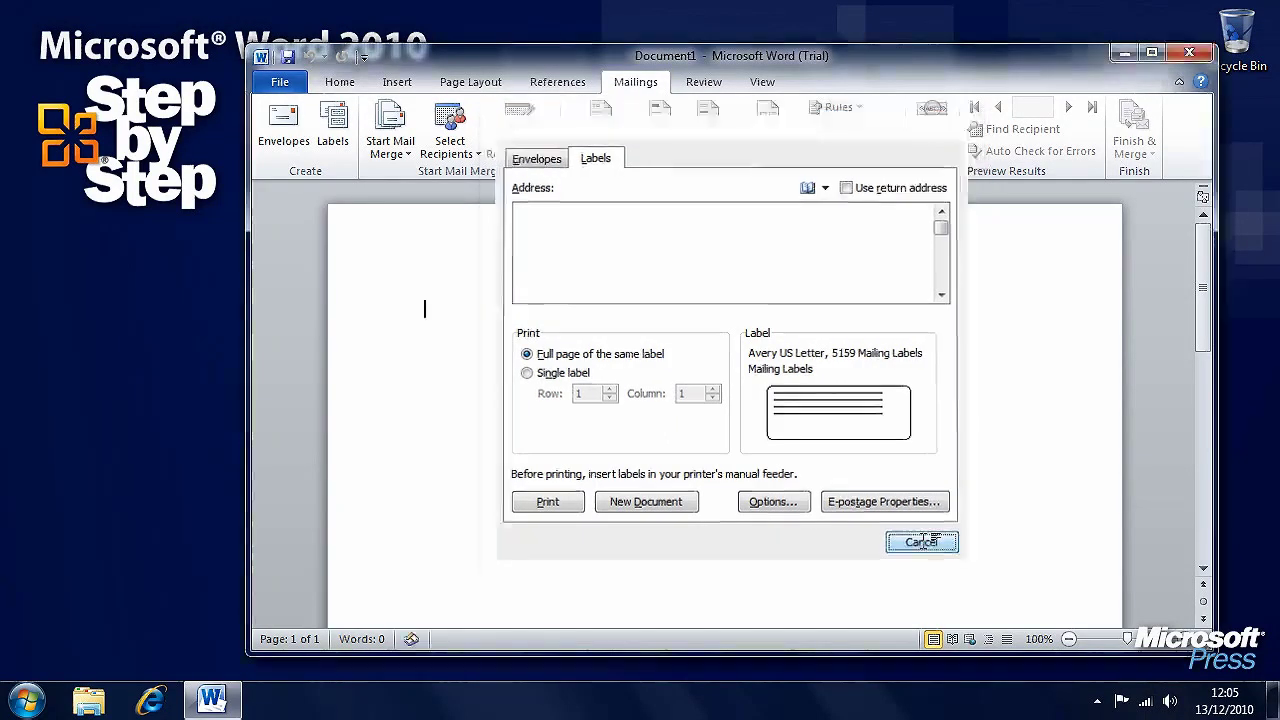
{"action": "left_click", "coordinate": [390, 147]}
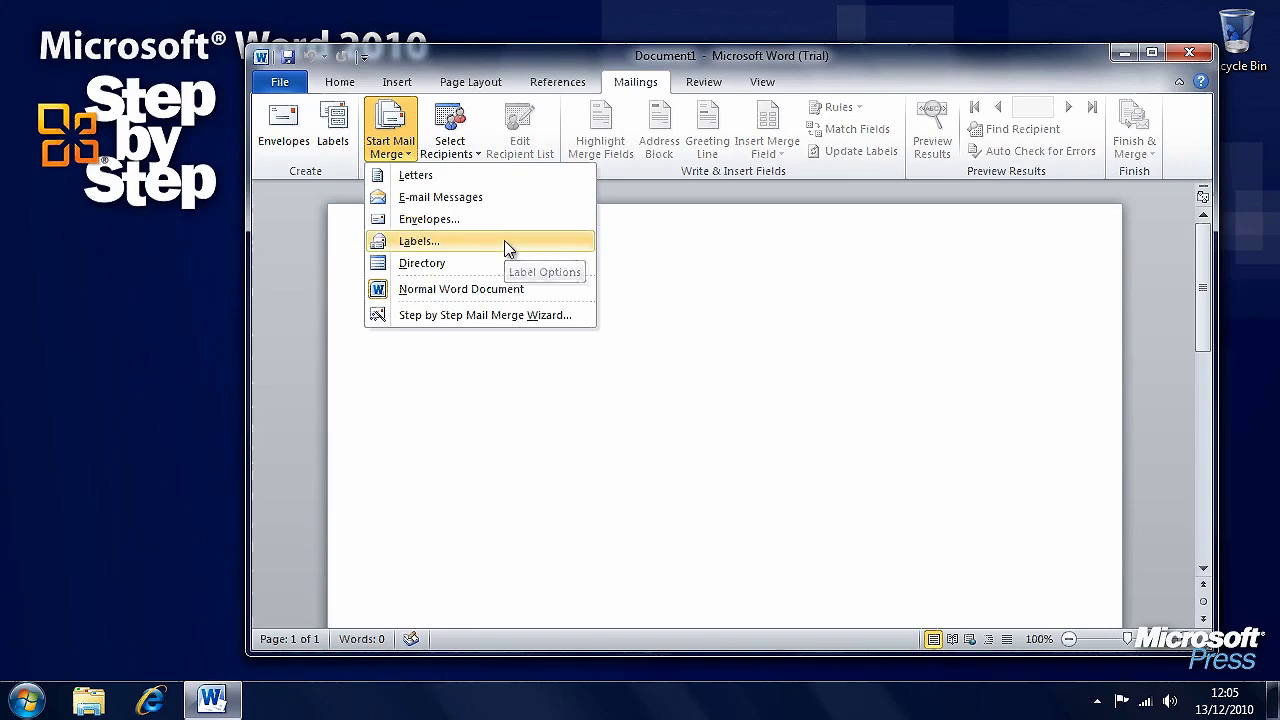
- Start a Labels mail merge, keeping Manual Feeder as the printer tray
{"action": "left_click", "coordinate": [508, 246]}
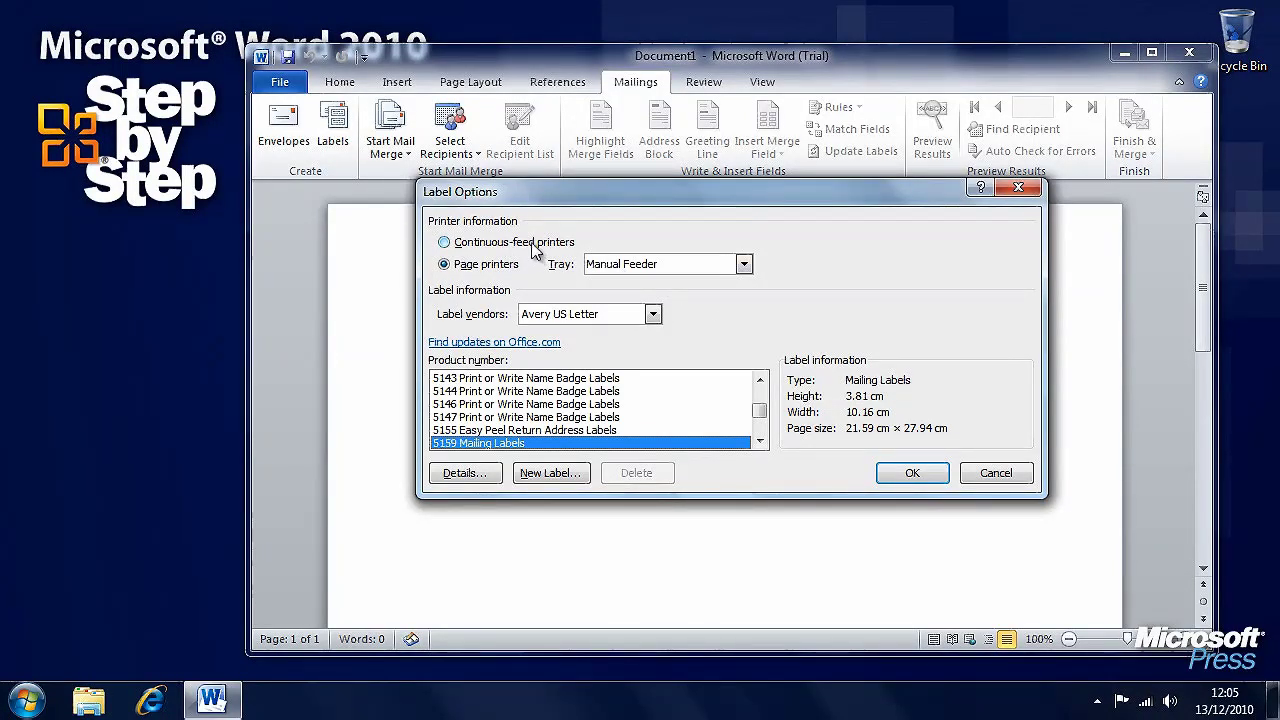
{"action": "left_click", "coordinate": [743, 264]}
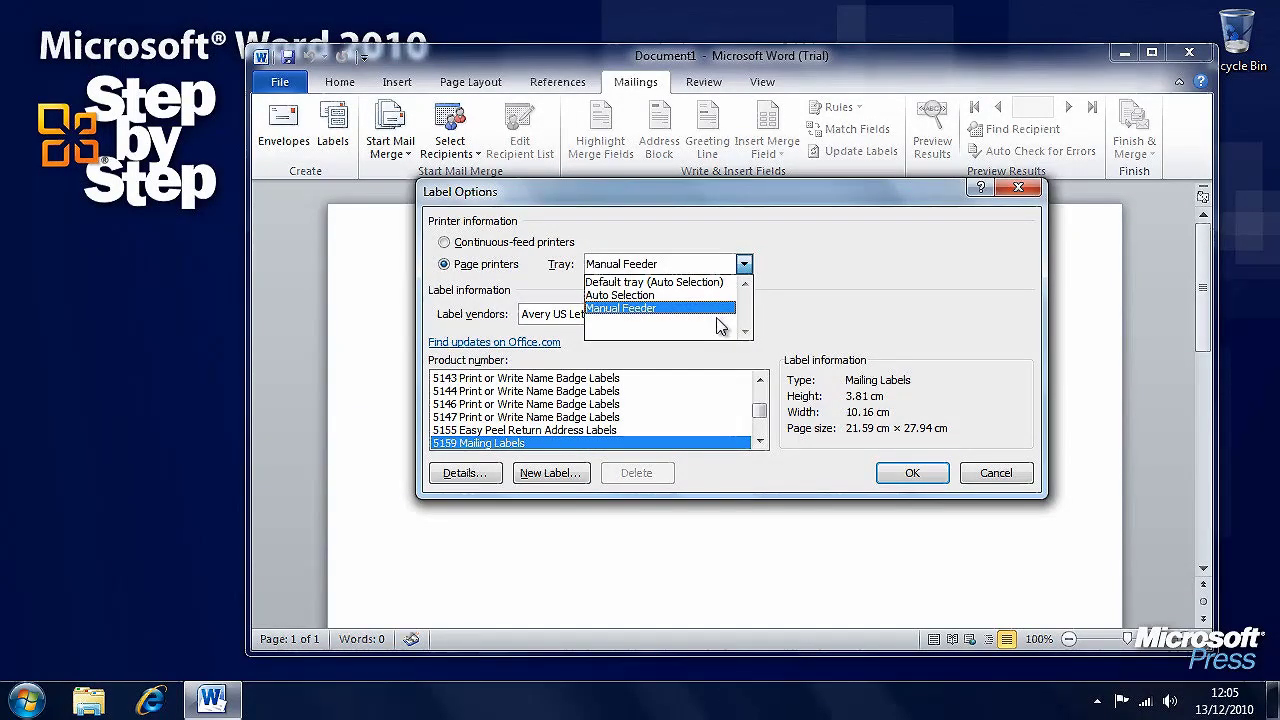
{"action": "left_click", "coordinate": [812, 307]}
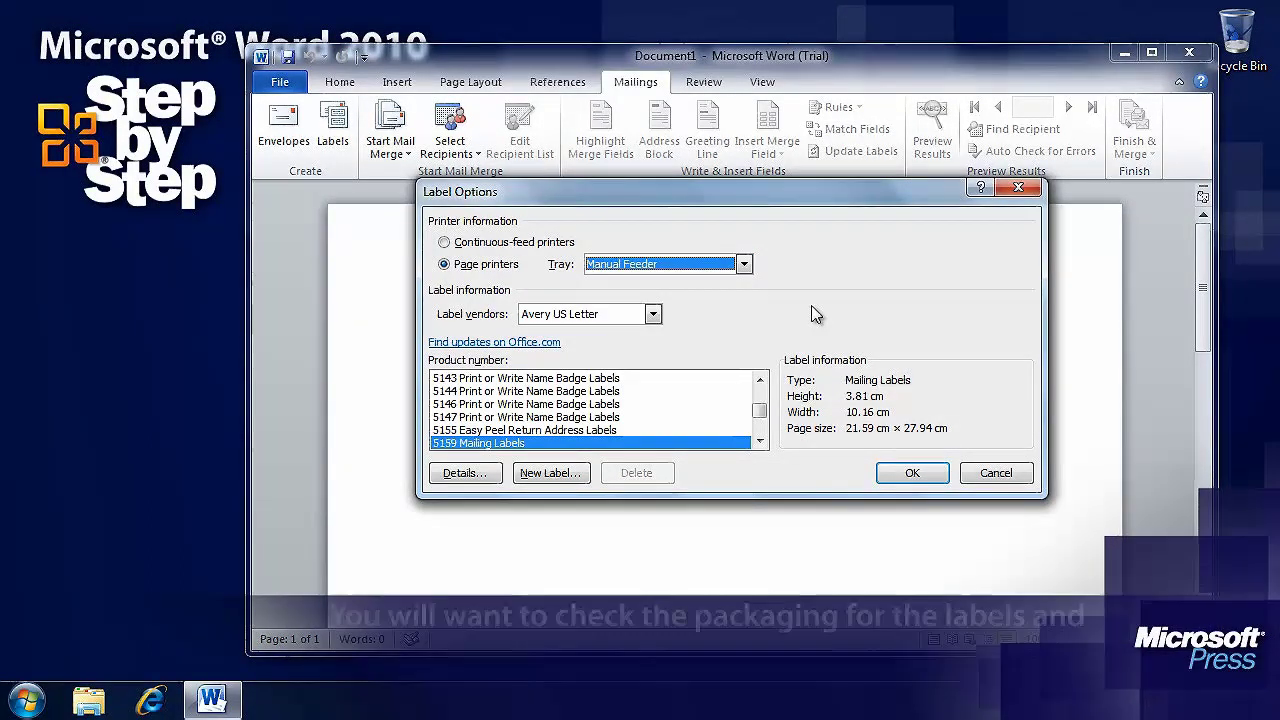
- Choose vendor Avery US Letter and product 5159 Mailing Labels, and confirm
{"action": "left_click", "coordinate": [653, 315]}
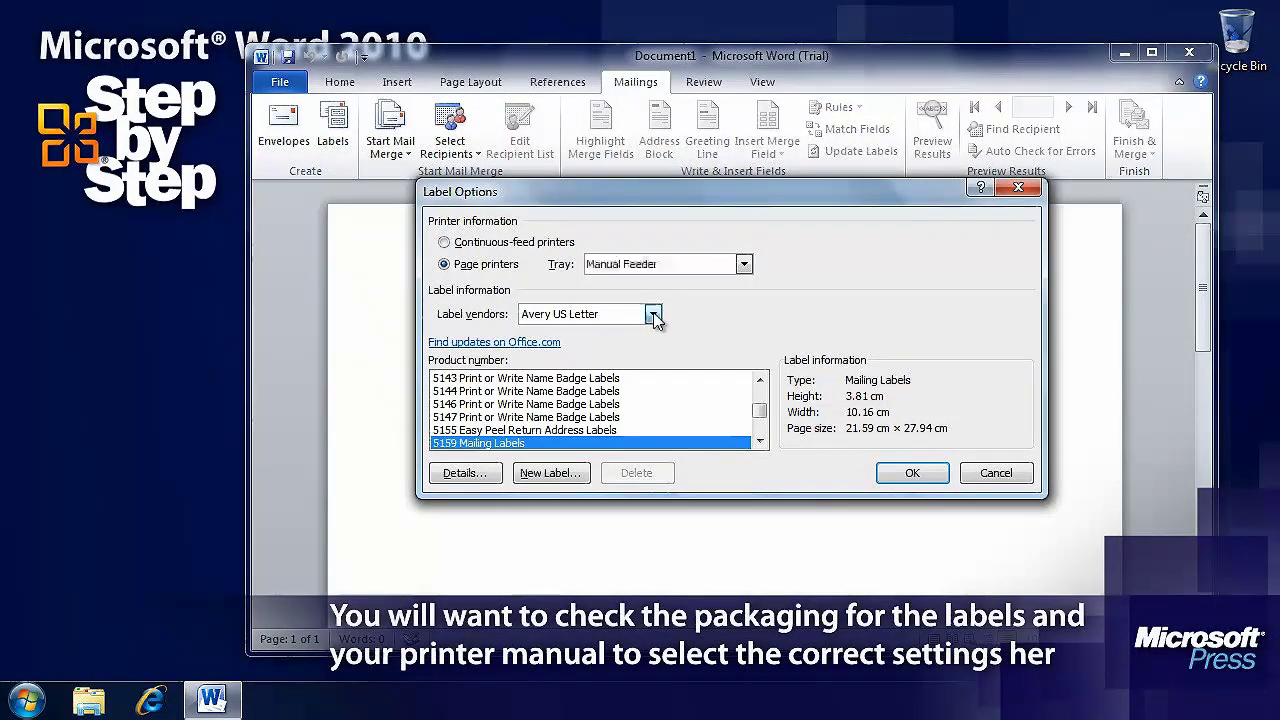
{"action": "mouse_move", "coordinate": [653, 356]}
{"action": "left_mouse_down"}
{"action": "mouse_move", "coordinate": [657, 425]}
{"action": "mouse_move", "coordinate": [663, 352]}
{"action": "mouse_move", "coordinate": [663, 364]}
{"action": "left_mouse_up"}
{"action": "left_click", "coordinate": [585, 410]}
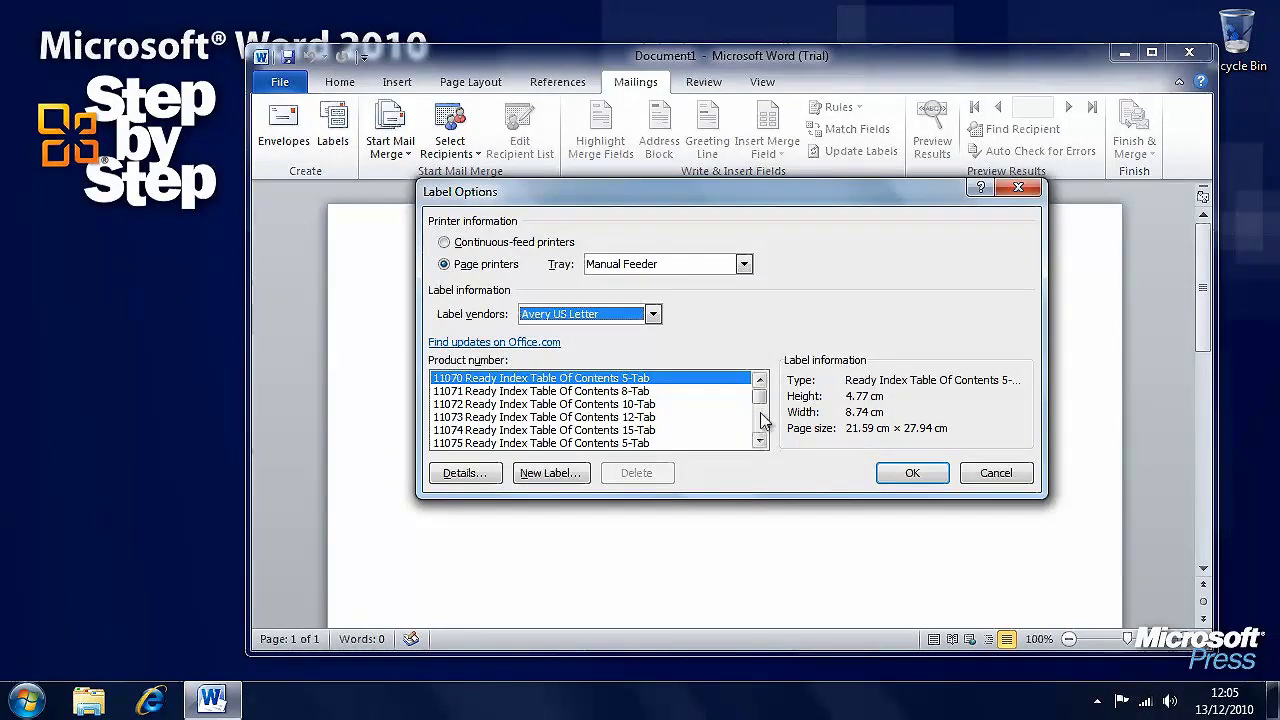
{"action": "left_click_drag", "start_coordinate": [762, 400], "coordinate": [760, 443]}
{"action": "left_click", "coordinate": [760, 383]}
{"action": "left_click", "coordinate": [760, 383]}
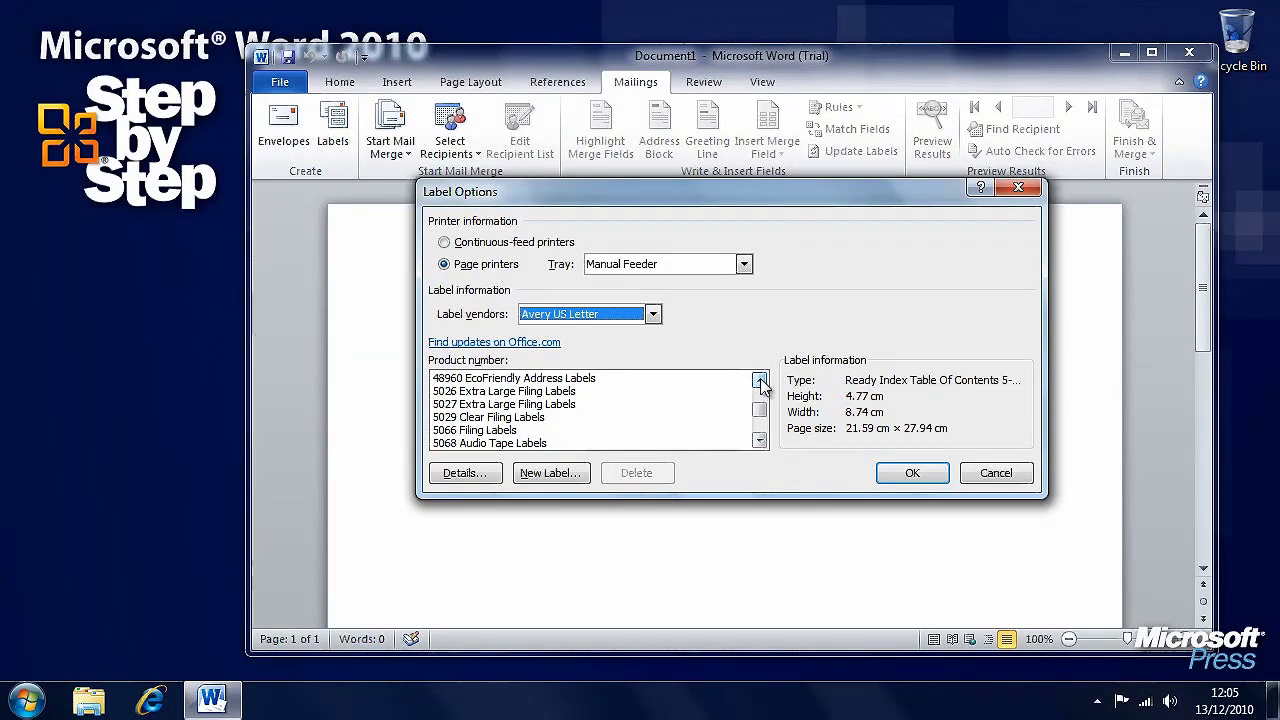
{"action": "left_click_drag", "start_coordinate": [760, 443], "coordinate": [760, 443]}
{"action": "left_click", "coordinate": [540, 432]}
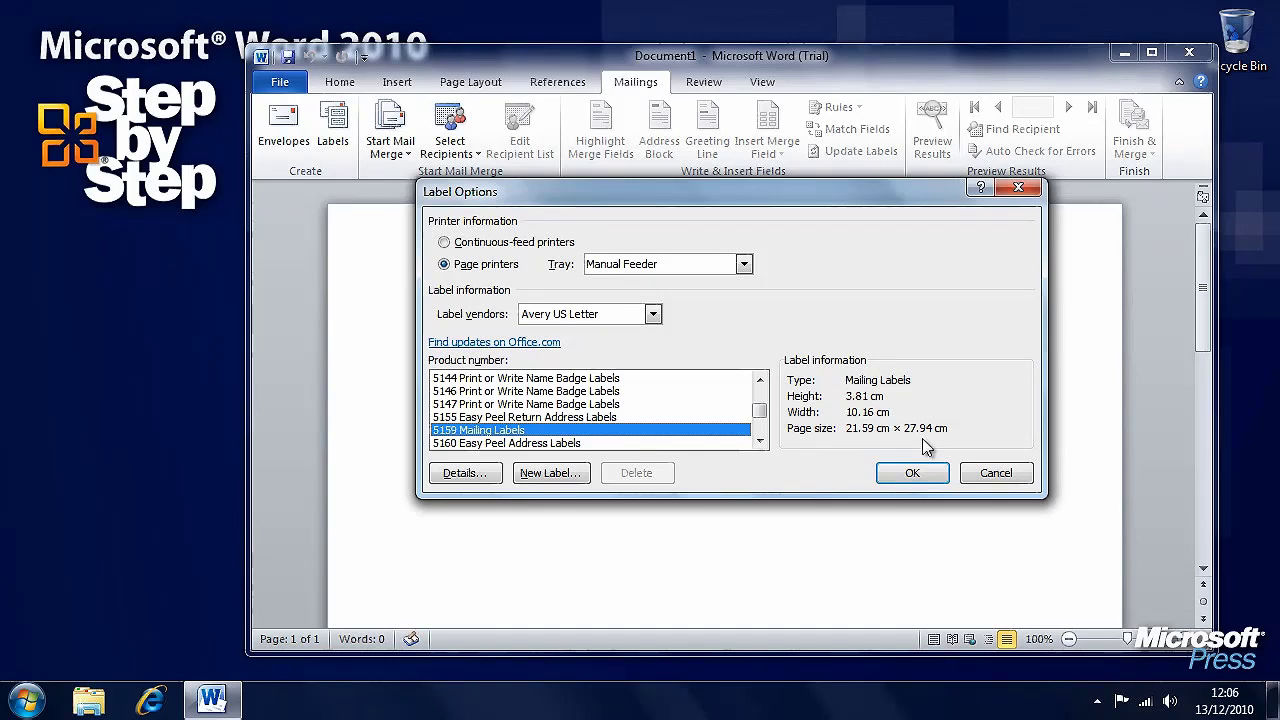
{"action": "left_click", "coordinate": [913, 476]}
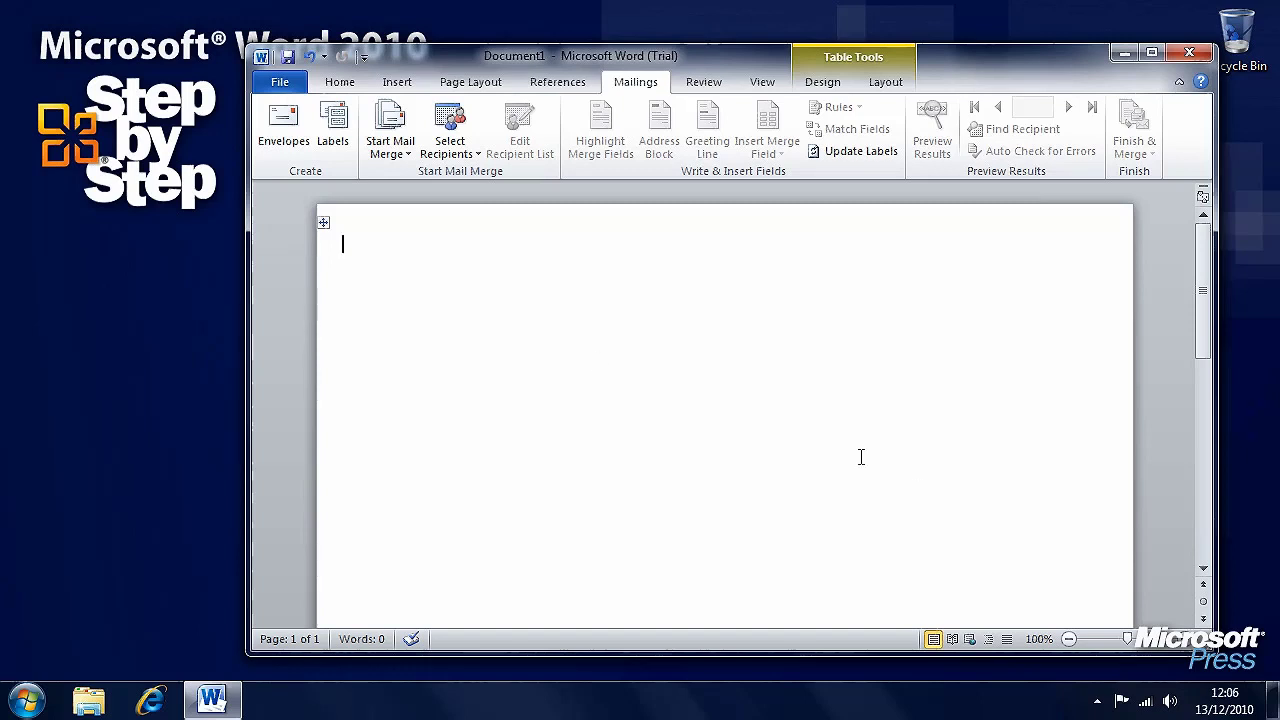
- Select the whole label table, then return the cursor to the first label
{"action": "left_click", "coordinate": [325, 229]}
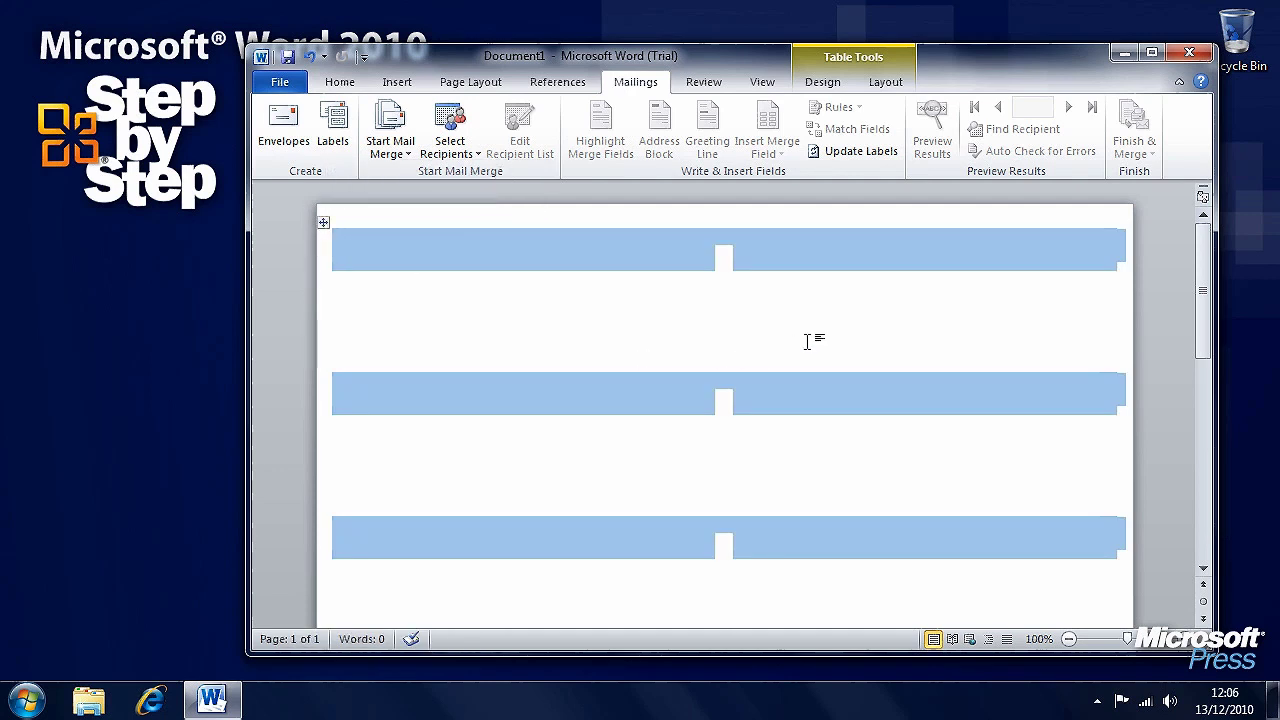
{"action": "mouse_move", "coordinate": [1203, 313]}
{"action": "left_mouse_down"}
{"action": "mouse_move", "coordinate": [1203, 518]}
{"action": "mouse_move", "coordinate": [1203, 305]}
{"action": "left_mouse_up"}
{"action": "left_click", "coordinate": [354, 237]}
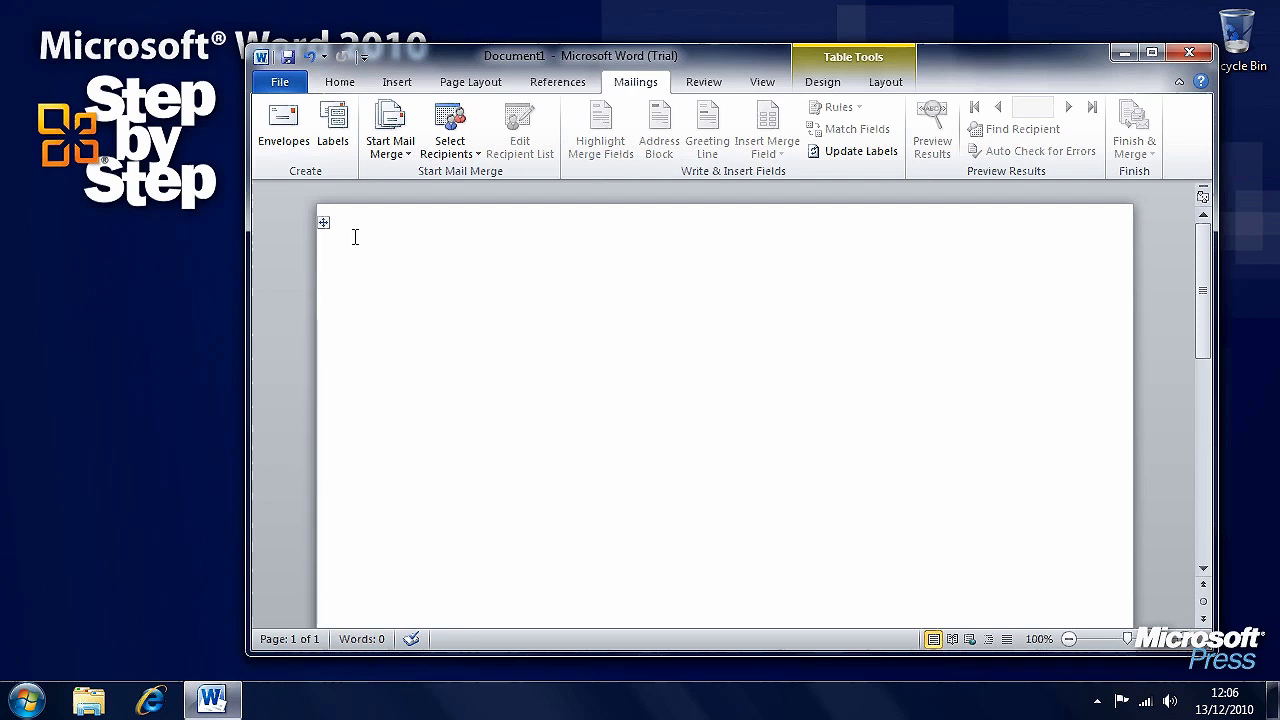
- Use the Customers$ sheet of Documents > Chapter14 > CustomerList_start as the recipient list
{"action": "left_click", "coordinate": [457, 158]}
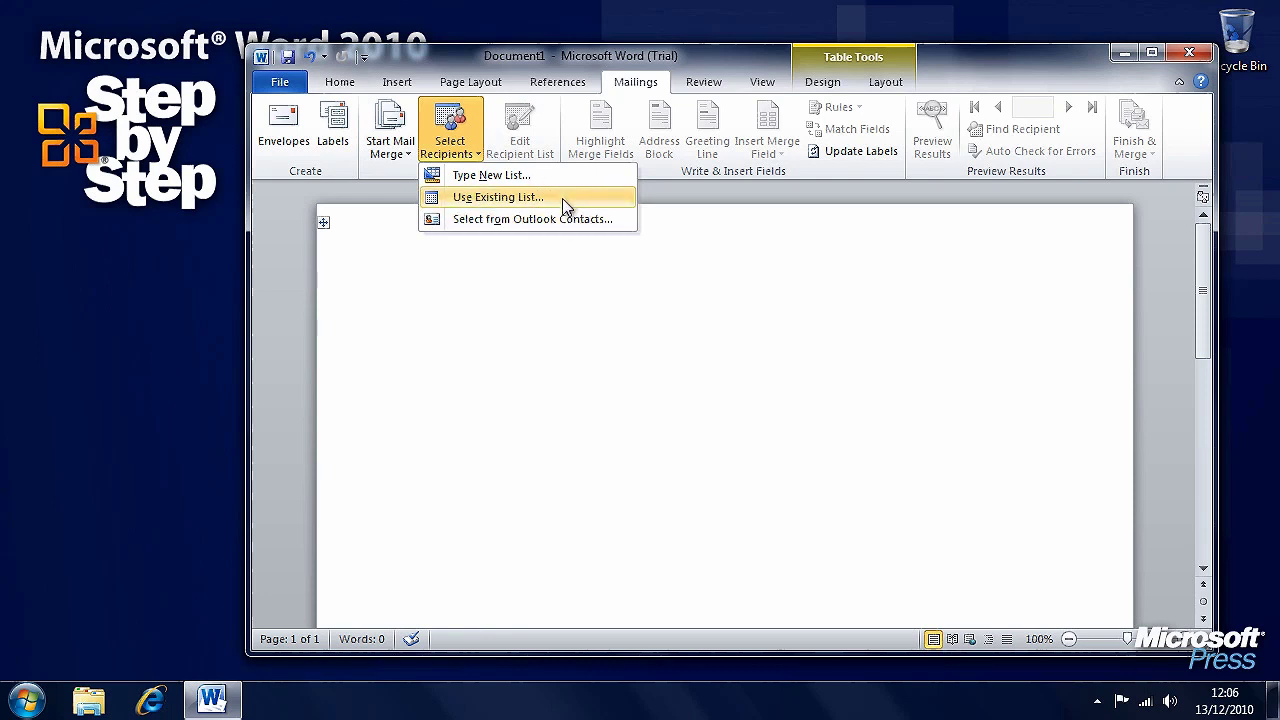
{"action": "left_click", "coordinate": [562, 198]}
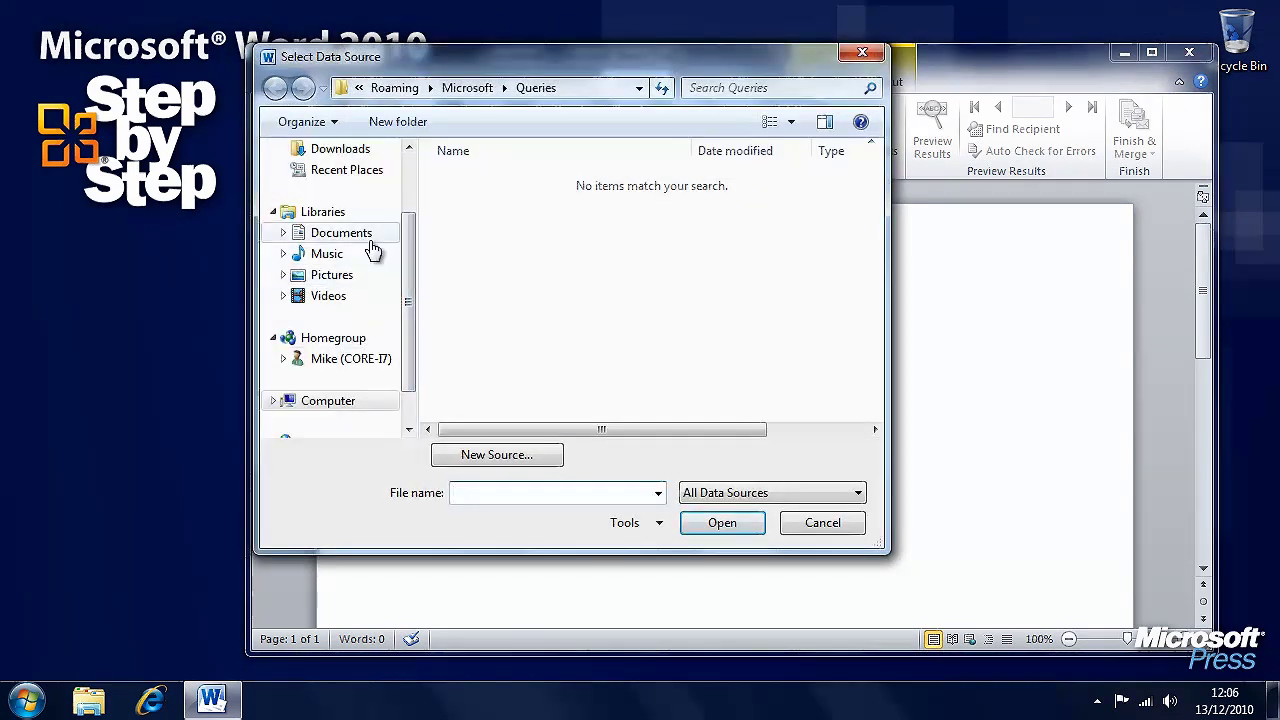
{"action": "left_click", "coordinate": [370, 238]}
{"action": "left_click_drag", "start_coordinate": [876, 225], "coordinate": [878, 345]}
{"action": "double_click", "coordinate": [509, 297]}
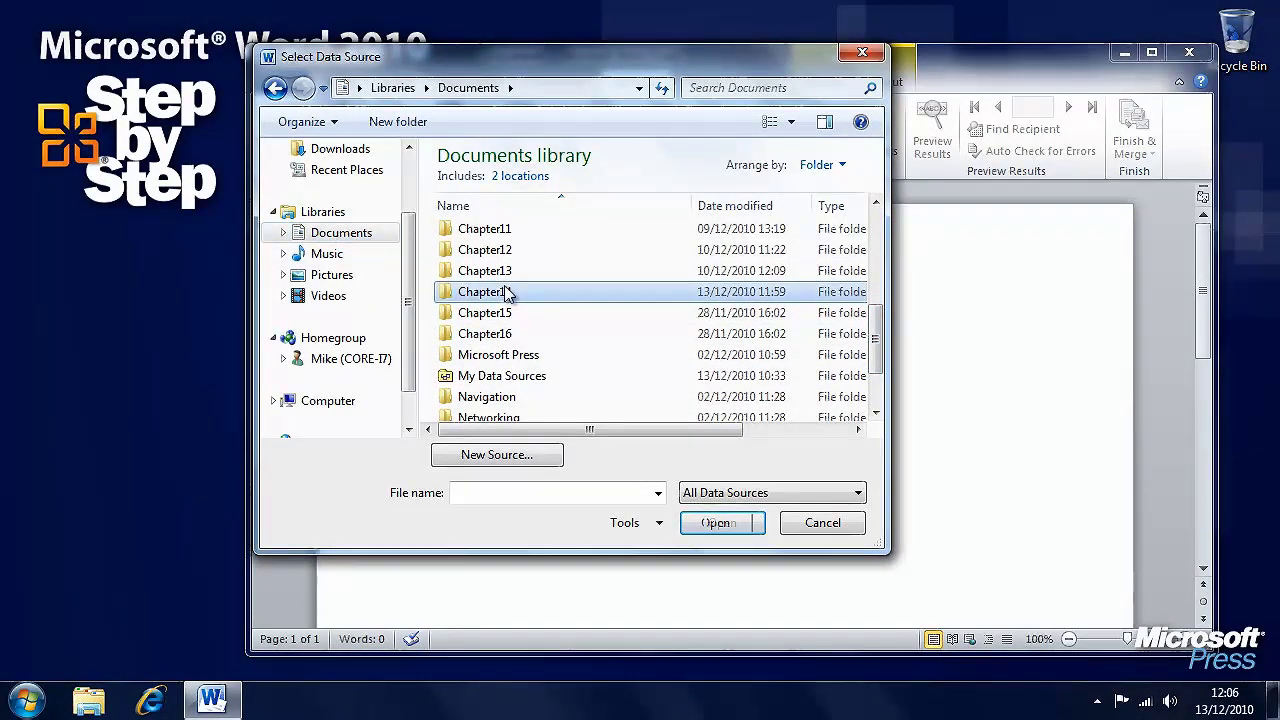
{"action": "left_click", "coordinate": [540, 257]}
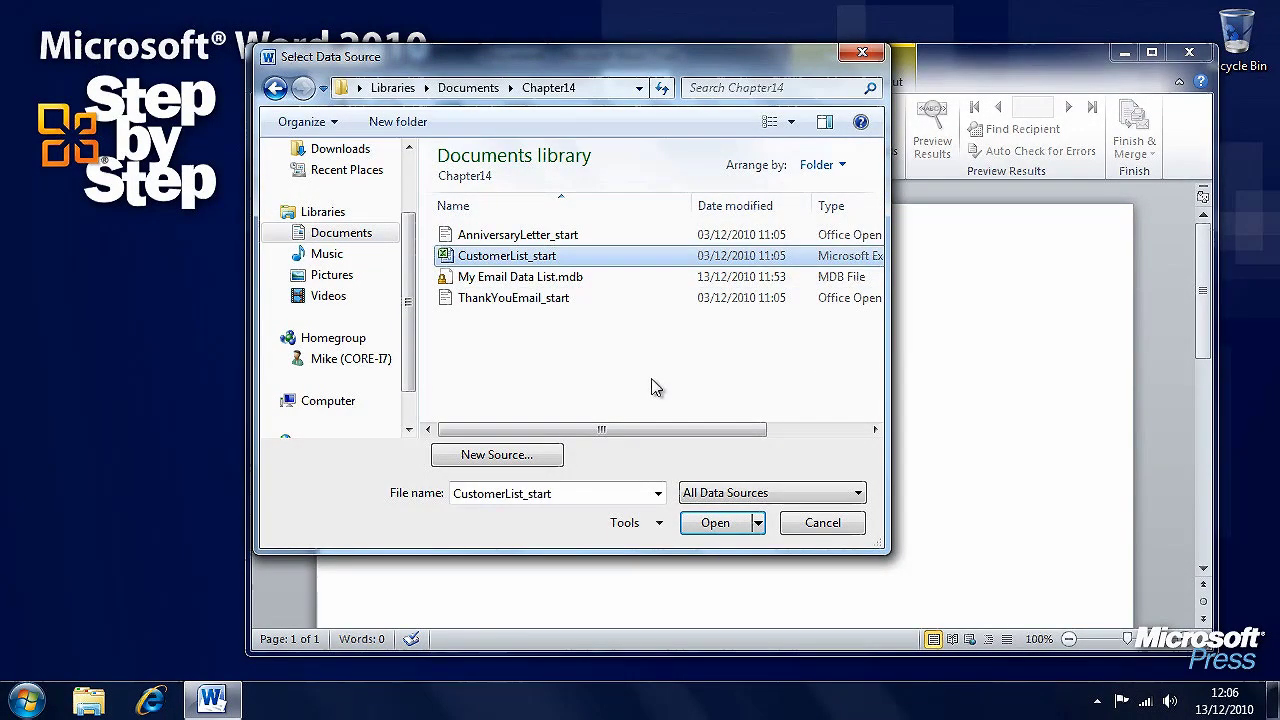
{"action": "left_click", "coordinate": [716, 524]}
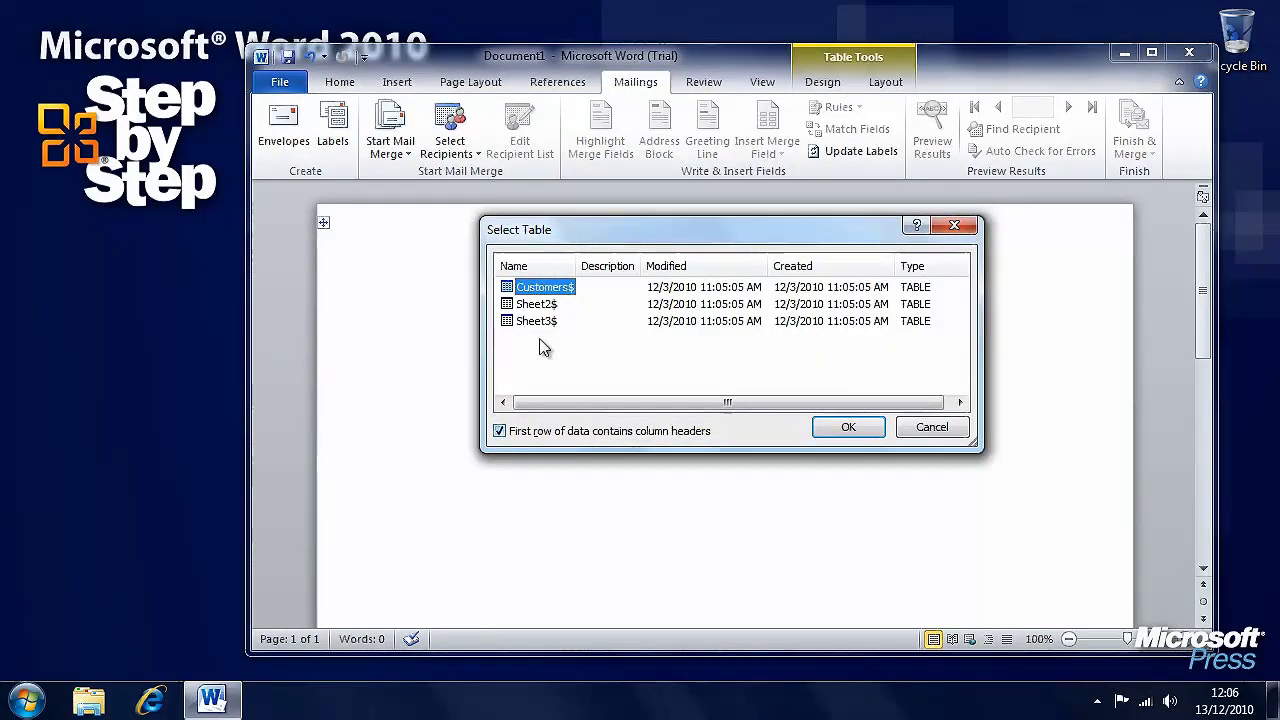
{"action": "left_click", "coordinate": [845, 428]}
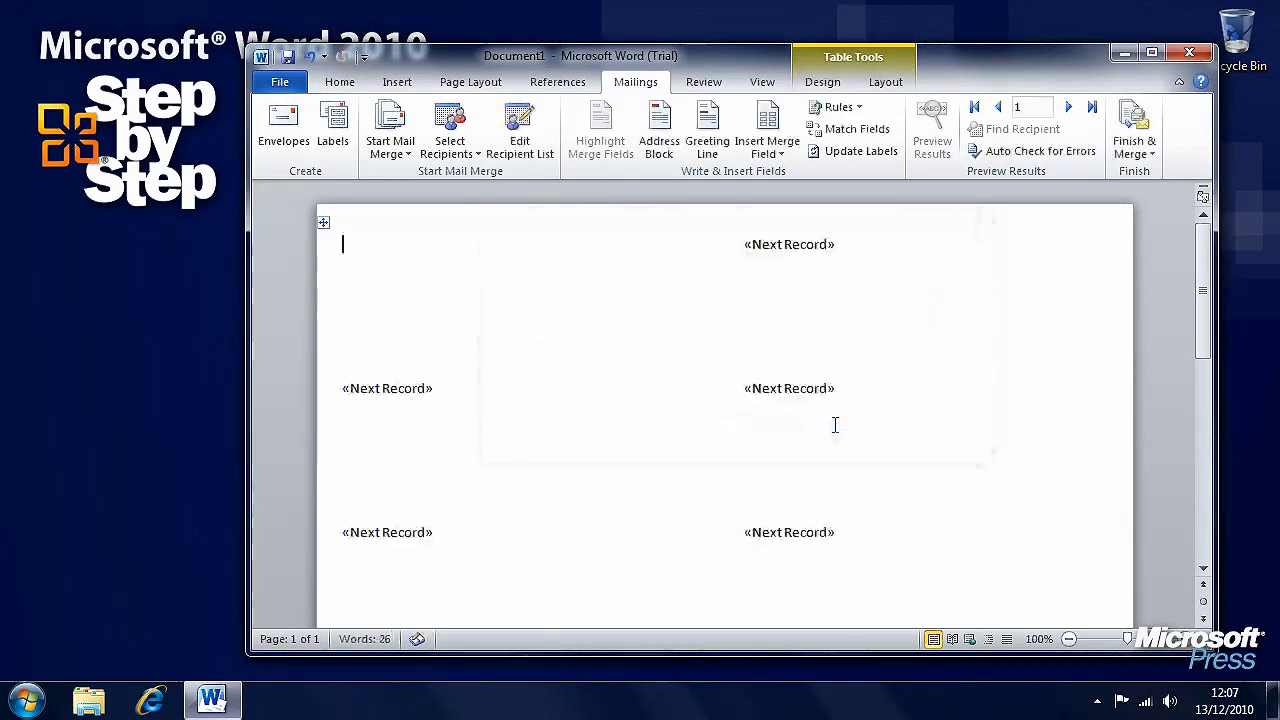
- Insert an address block in Joshua Q. Randall Jr. format and update all labels
{"action": "mouse_move", "coordinate": [1205, 262]}
{"action": "left_mouse_down"}
{"action": "mouse_move", "coordinate": [1204, 460]}
{"action": "mouse_move", "coordinate": [1204, 256]}
{"action": "left_mouse_up"}
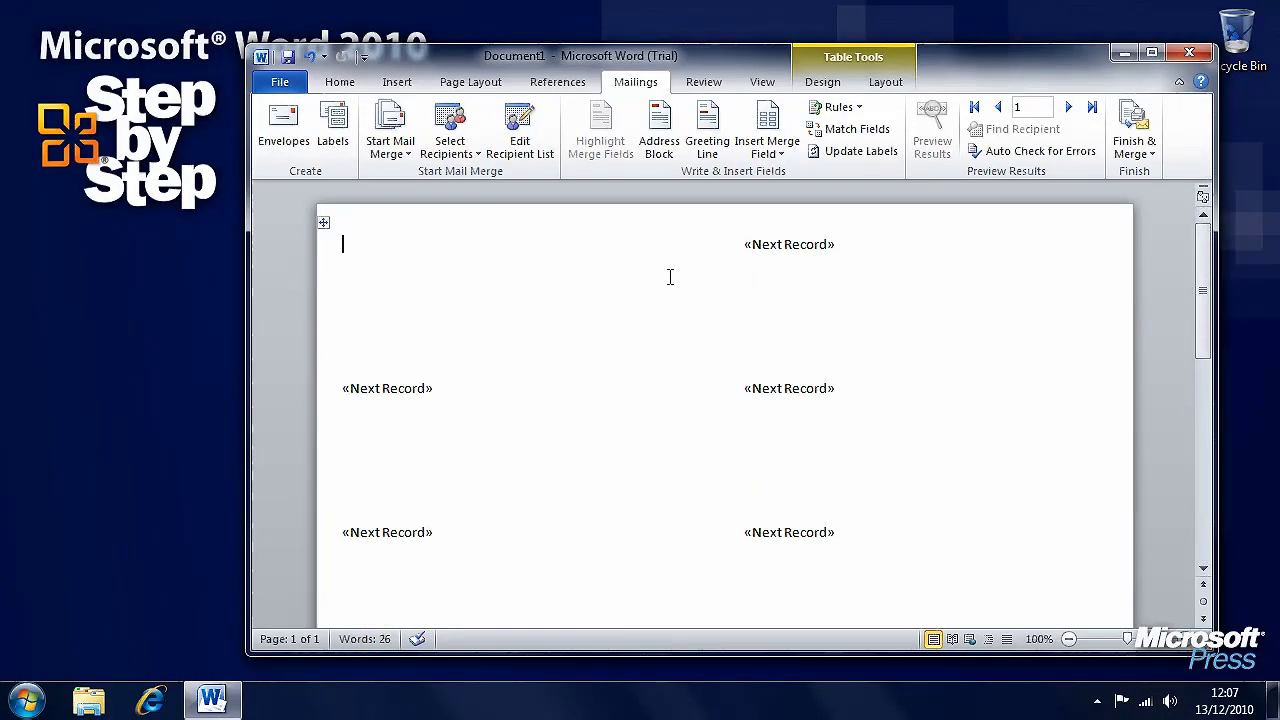
{"action": "left_click", "coordinate": [660, 138]}
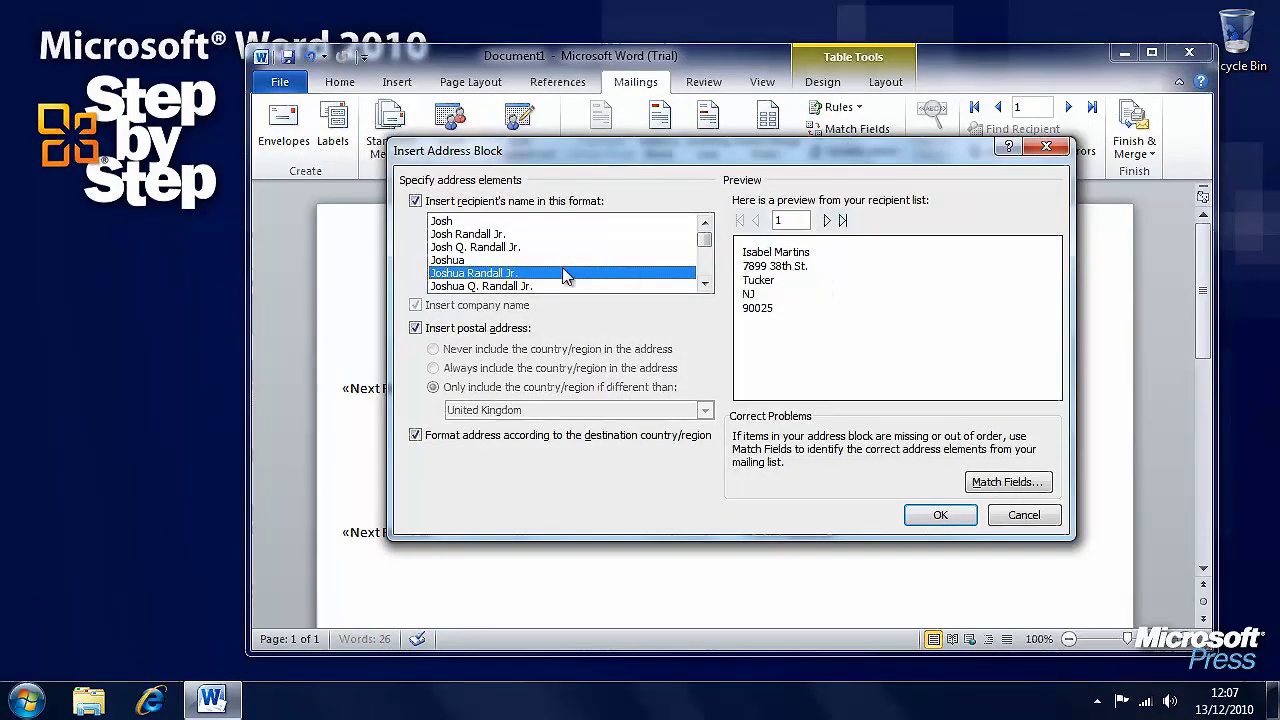
{"action": "left_click", "coordinate": [516, 286]}
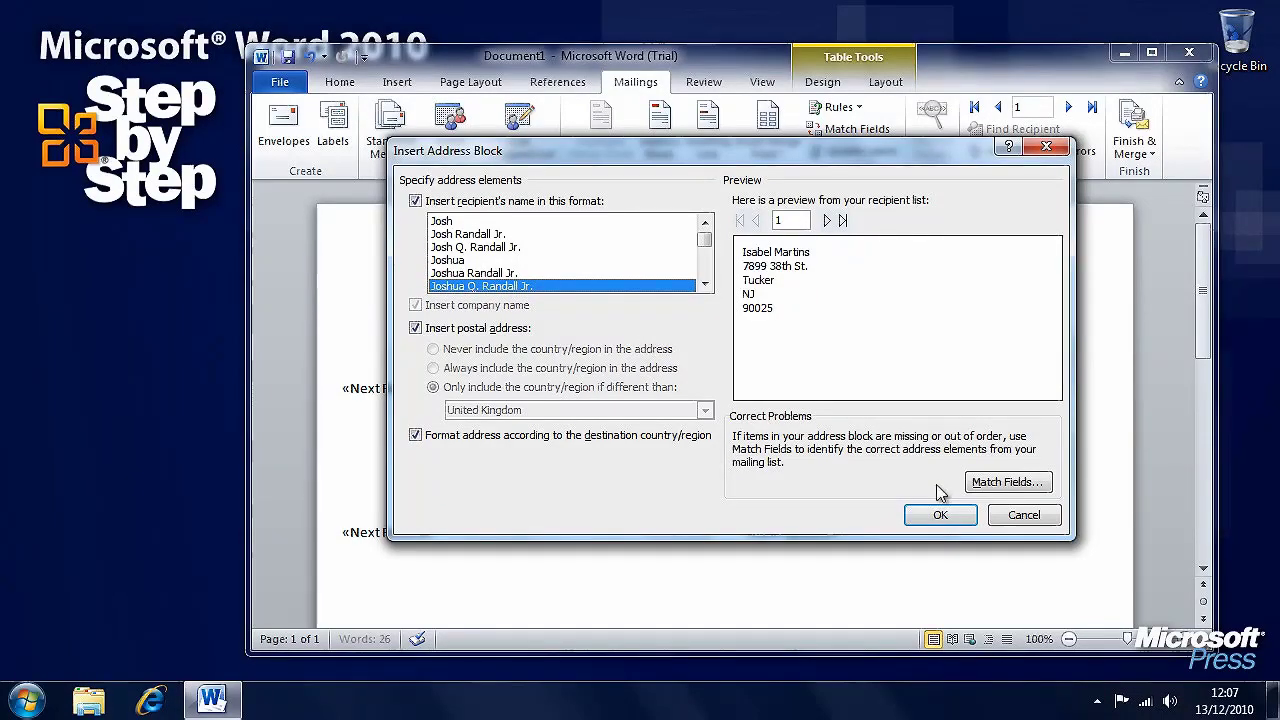
{"action": "left_click", "coordinate": [940, 516]}
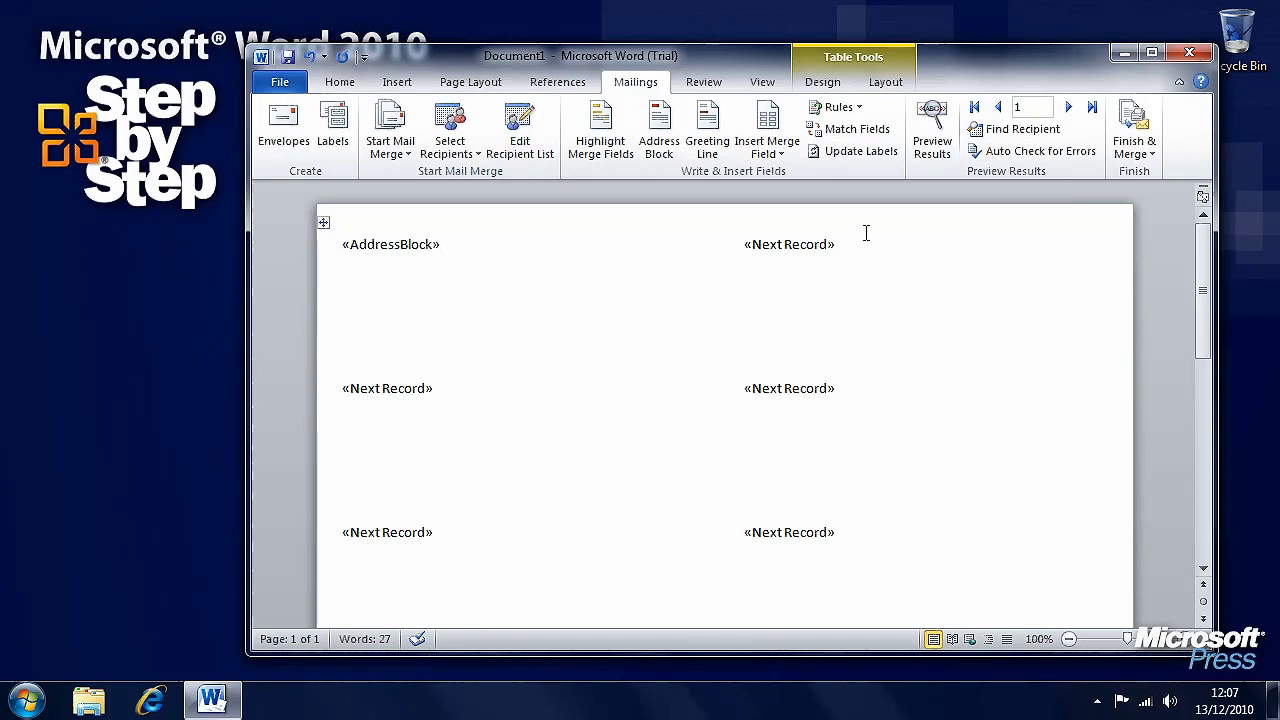
{"action": "left_click", "coordinate": [873, 158]}
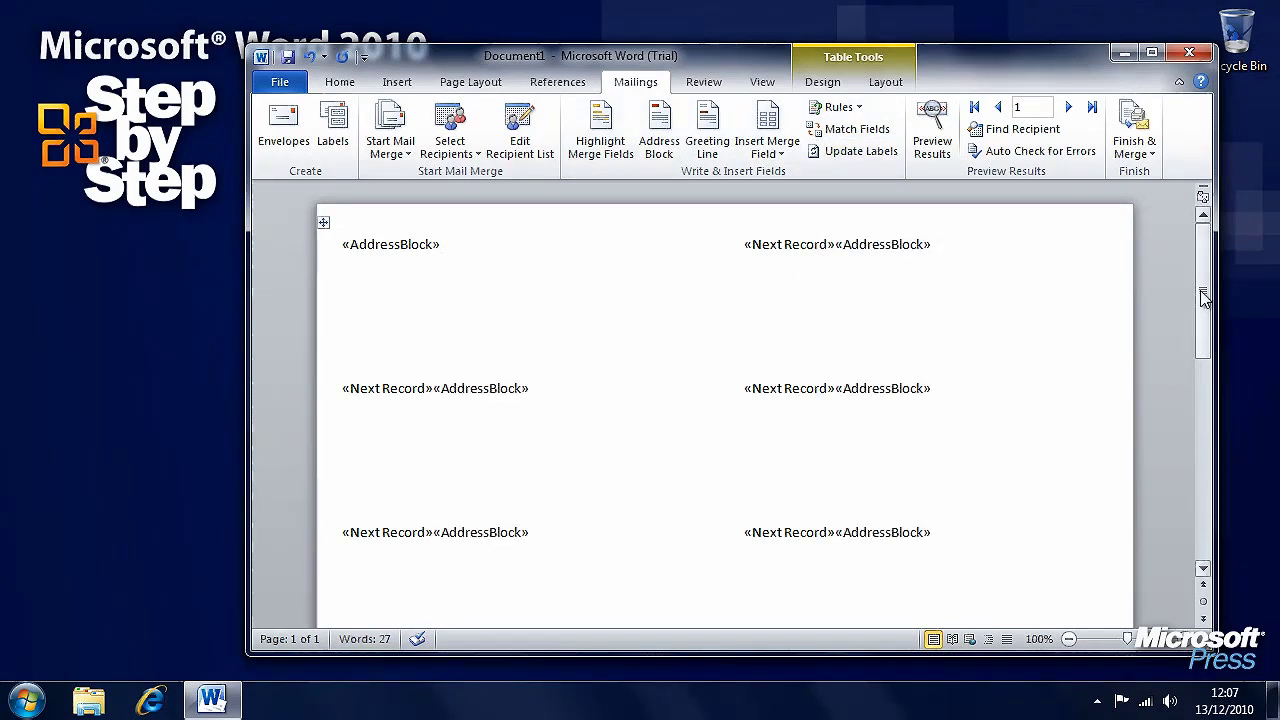
{"action": "scroll", "coordinate": [1195, 330], "scroll_direction": "down", "scroll_amount": 4}
{"action": "left_click_drag", "start_coordinate": [1208, 345], "coordinate": [1203, 280]}
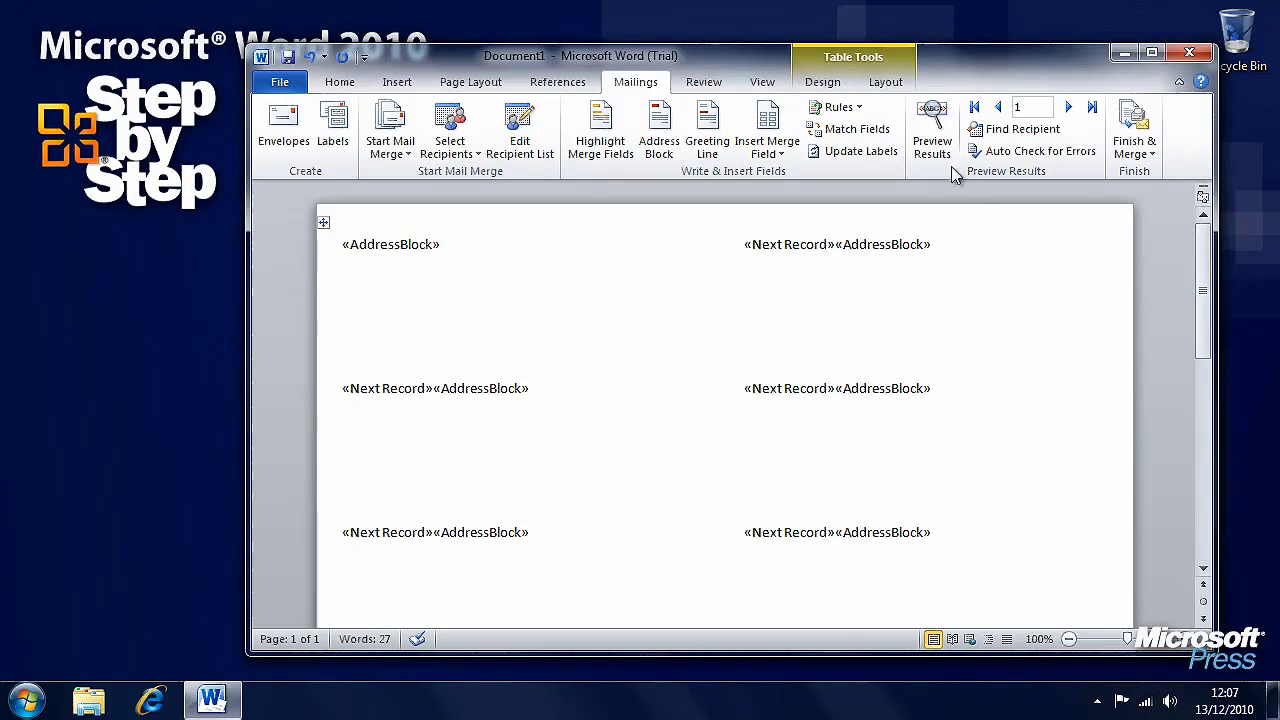
- Preview the labels with customer addresses, dismiss Finish & Merge, and minimize Word
{"action": "left_click", "coordinate": [932, 135]}
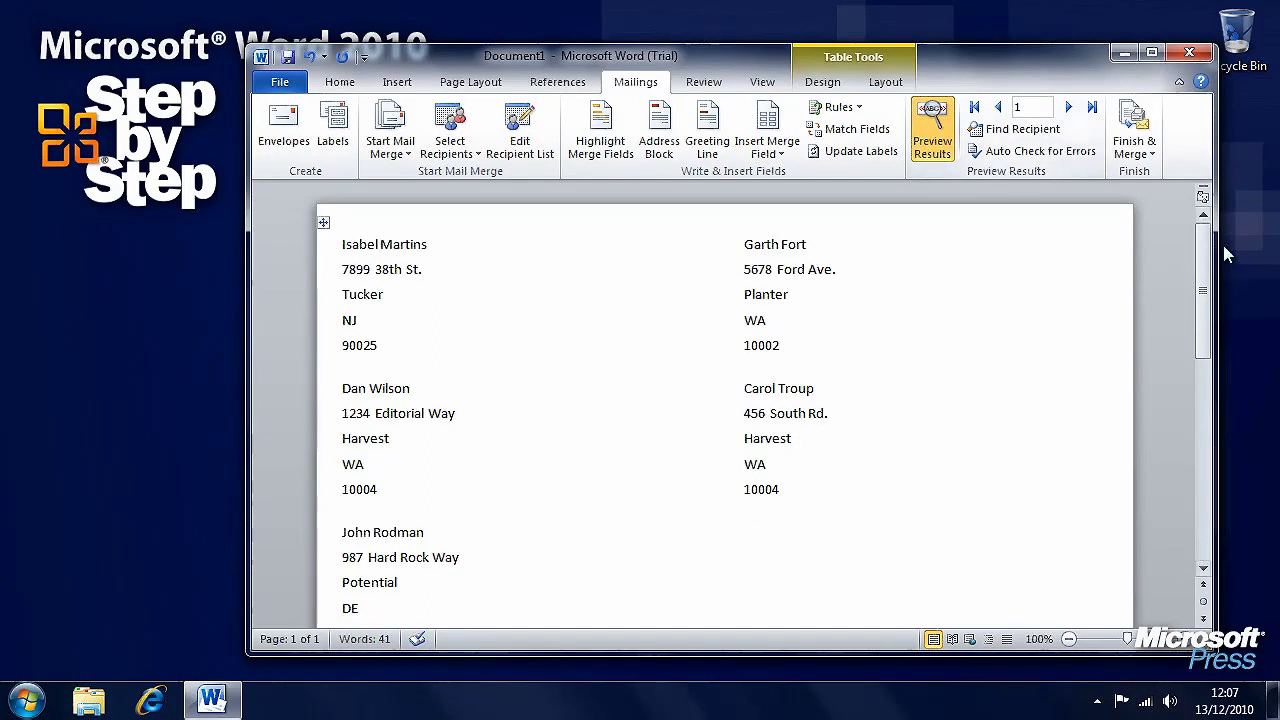
{"action": "mouse_move", "coordinate": [1206, 242]}
{"action": "left_mouse_down"}
{"action": "mouse_move", "coordinate": [1206, 338]}
{"action": "mouse_move", "coordinate": [1206, 240]}
{"action": "left_mouse_up"}
{"action": "left_click", "coordinate": [1134, 152]}
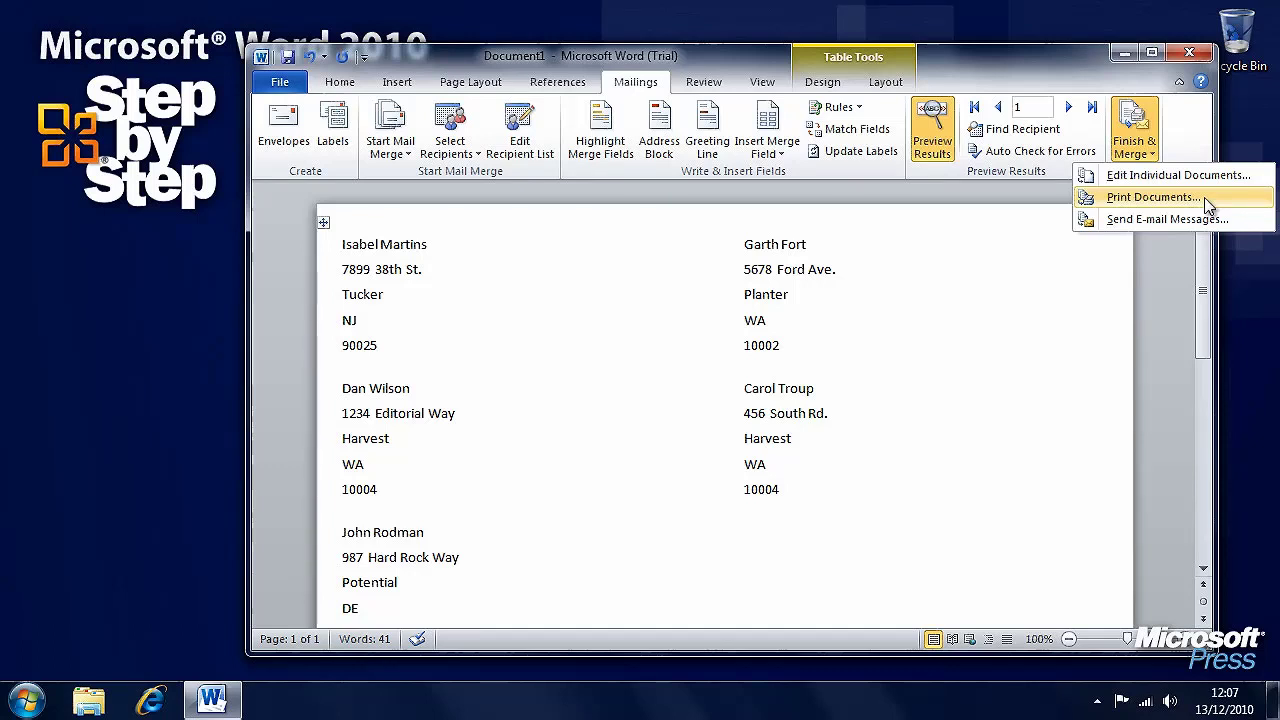
{"action": "left_click", "coordinate": [1153, 261]}
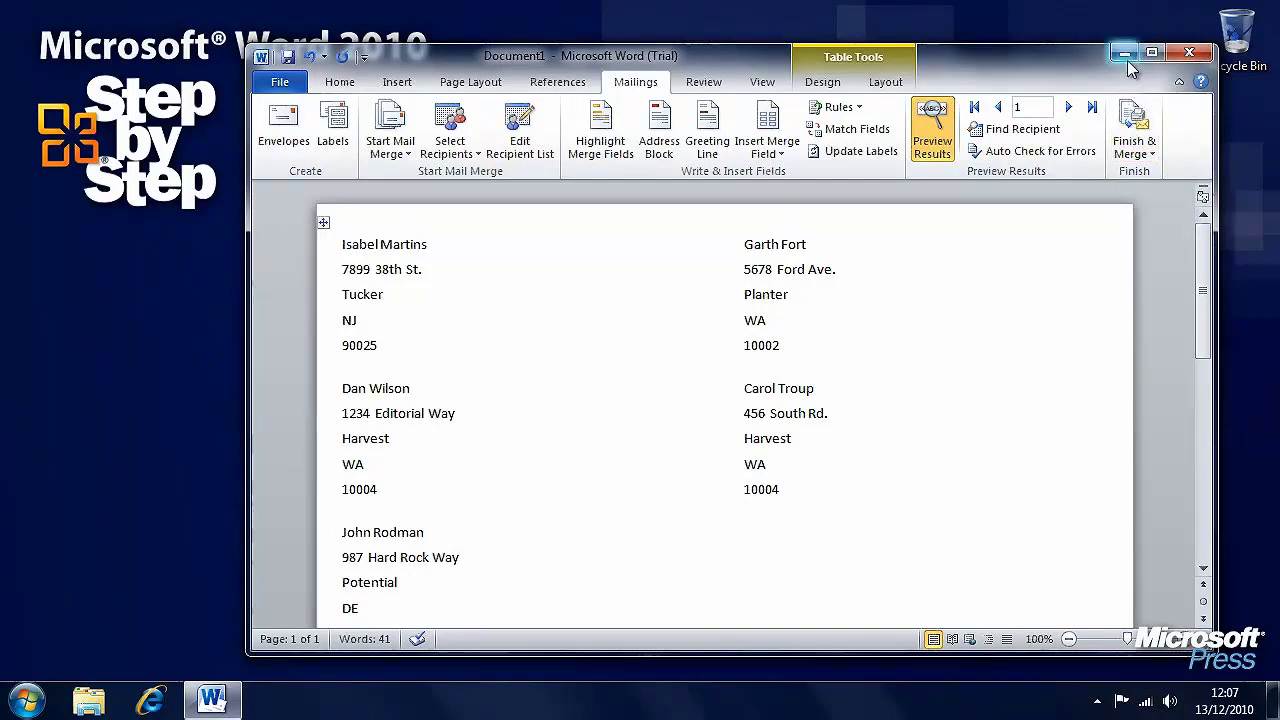
{"action": "left_click", "coordinate": [1124, 53]}
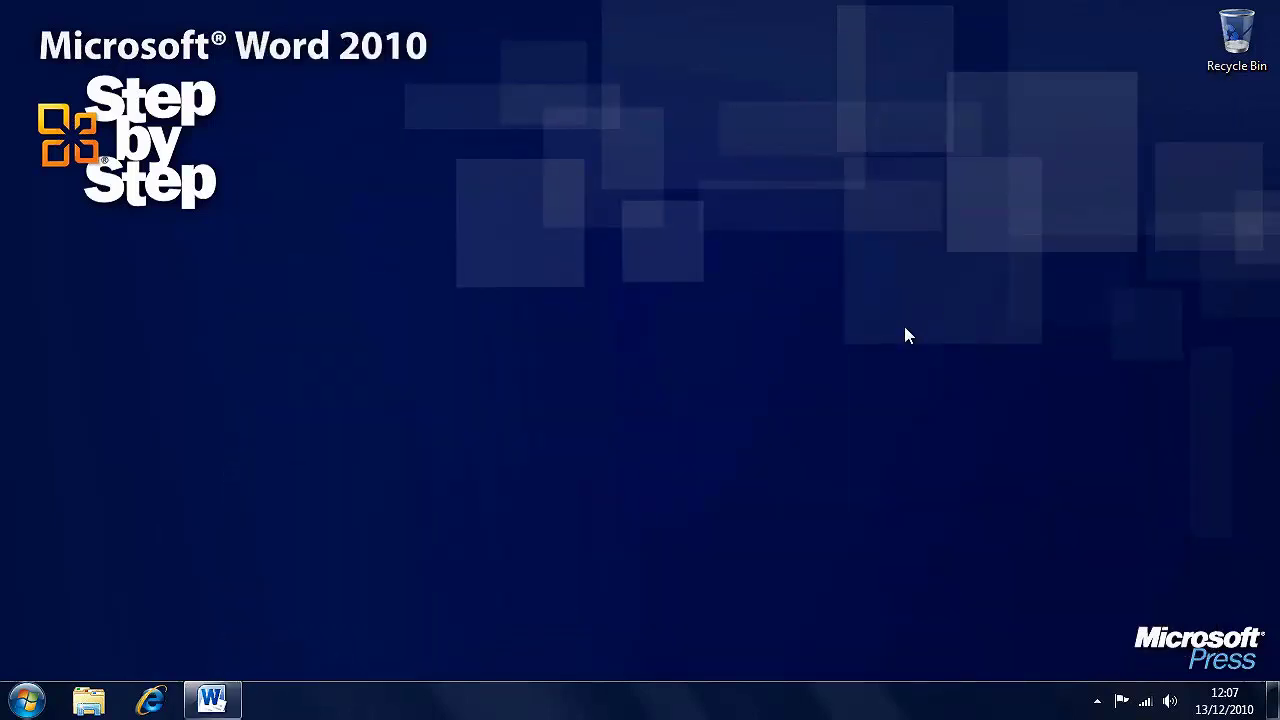